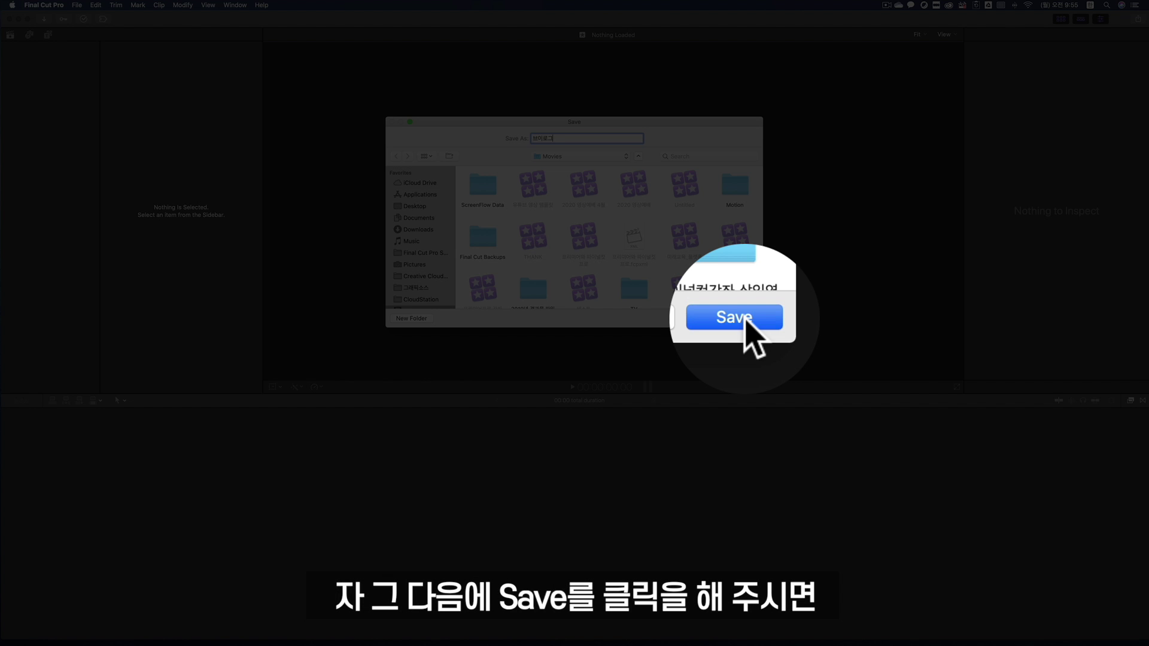
# Step: Save the new library under the name 브이로그 and select its 2020-06-22 event
pyautogui.click(745, 319)
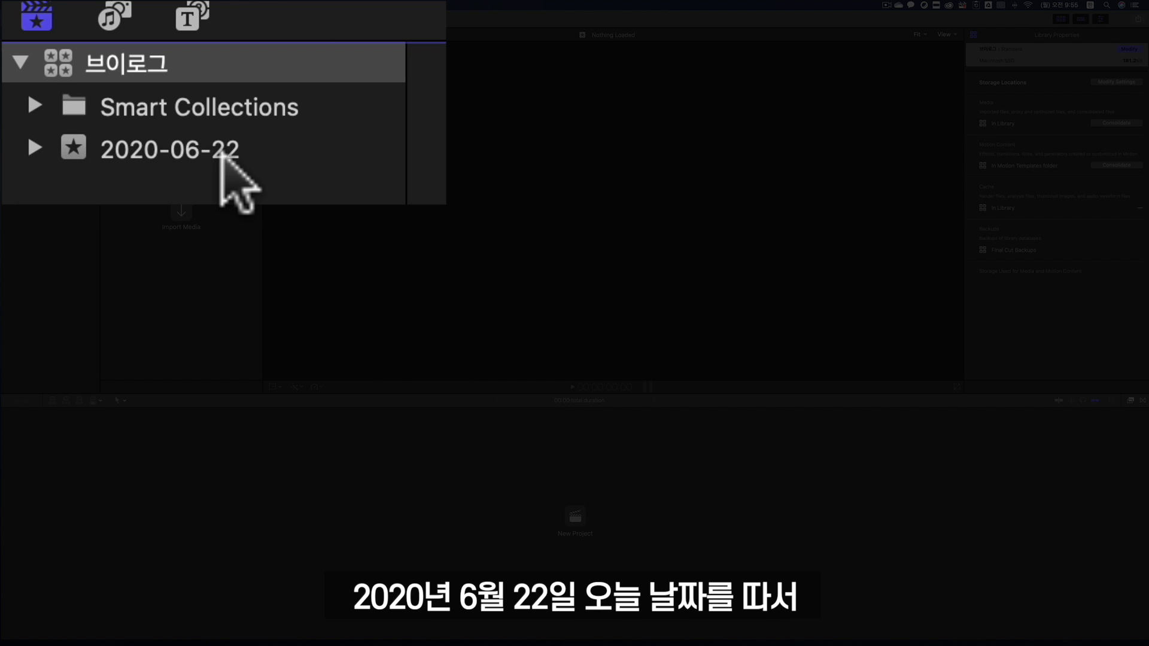
pyautogui.click(219, 150)
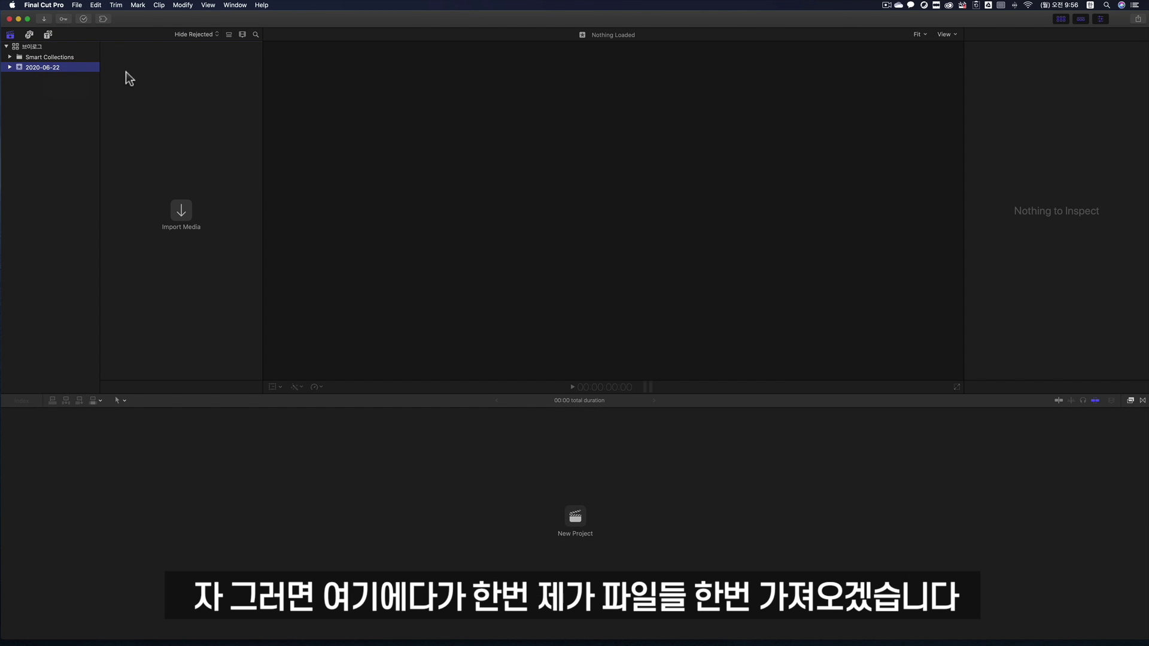
# Step: Import the Scrolling Through Smartphone video into the 2020-06-22 event and select the clip in the browser
pyautogui.click(76, 6)
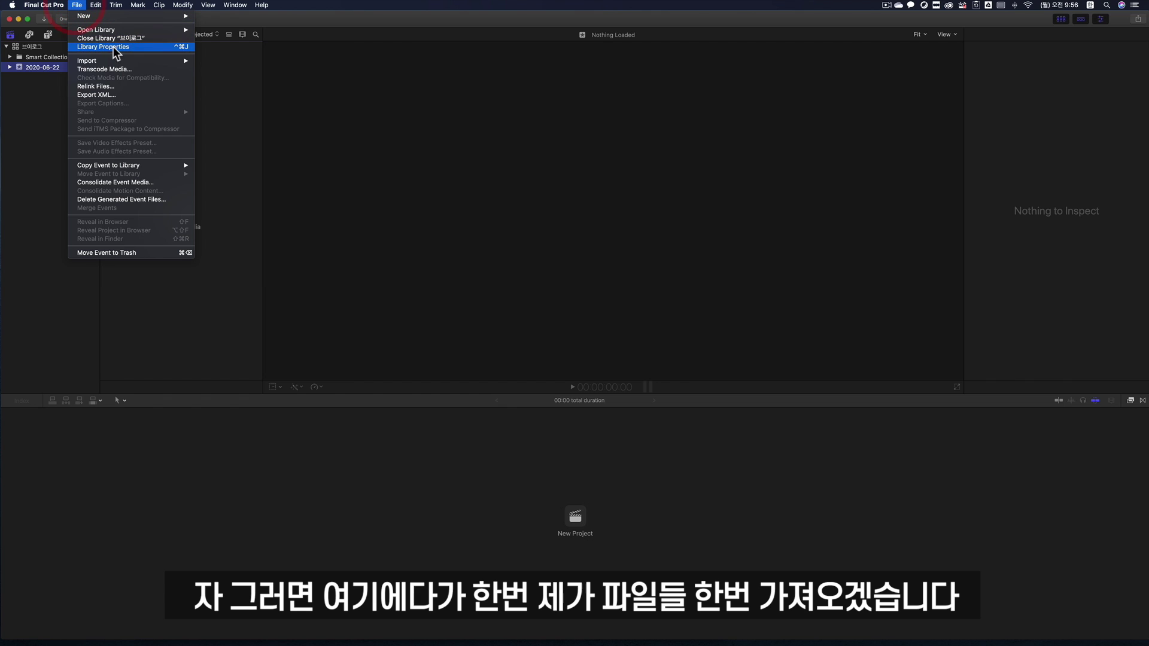
pyautogui.moveTo(120, 60)
pyautogui.click(239, 60)
pyautogui.click(1039, 538)
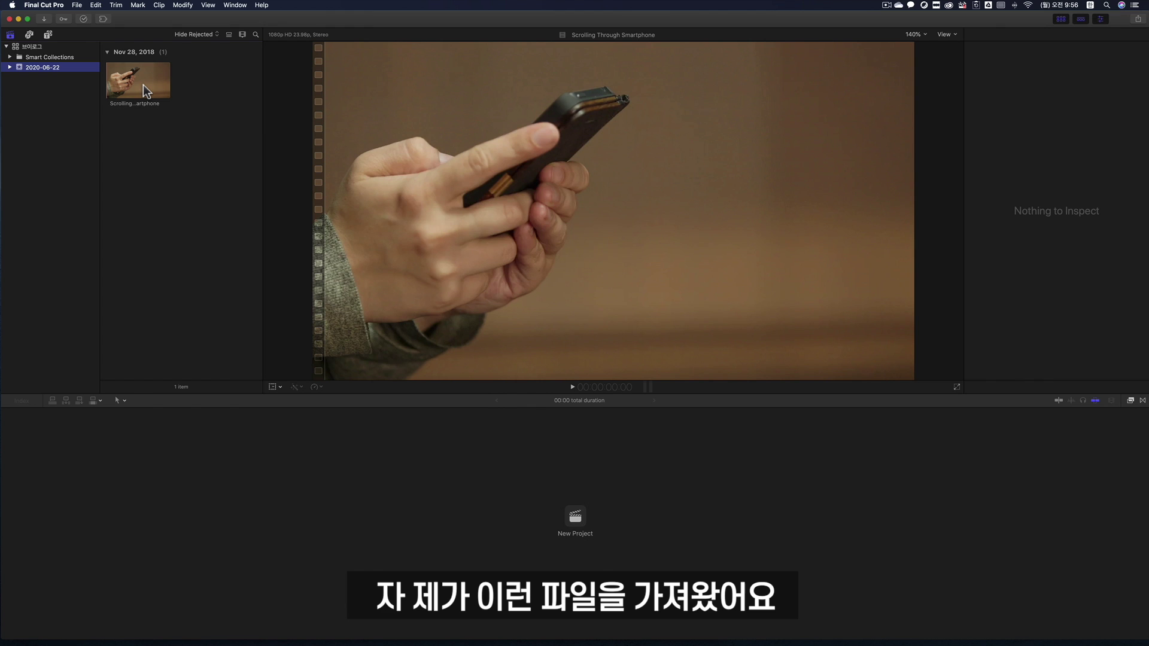
pyautogui.click(143, 90)
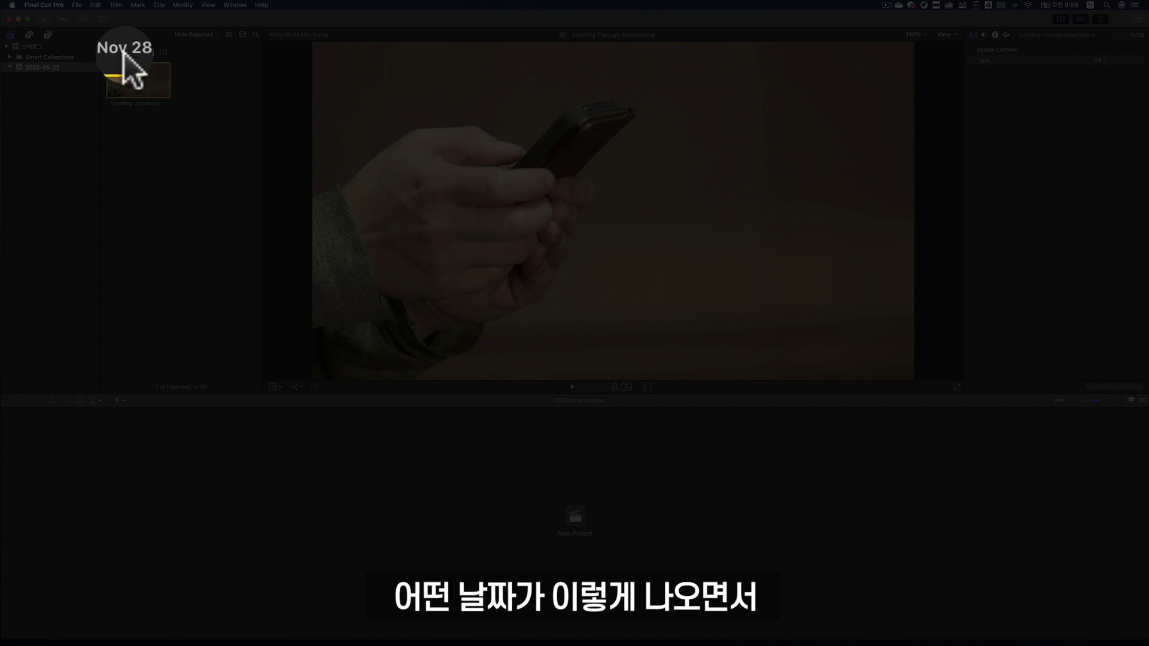
pyautogui.click(153, 82)
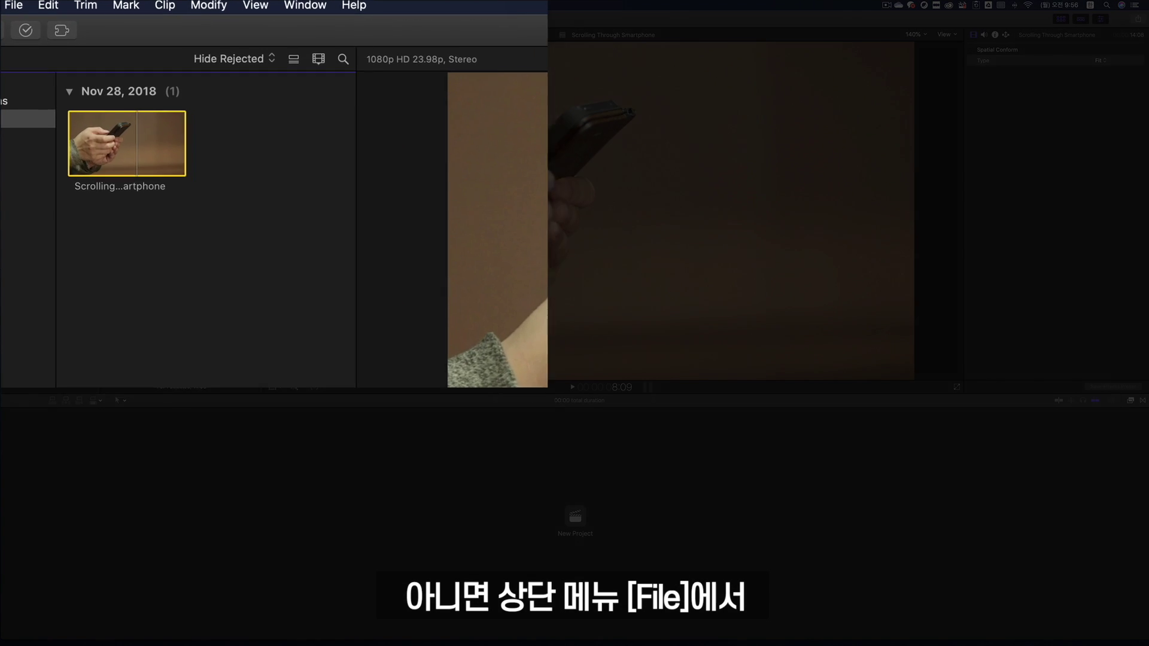
# Step: Start a new project with automatic settings and assign it to the 2020-06-22 event
pyautogui.click(77, 5)
pyautogui.moveTo(24, 25)
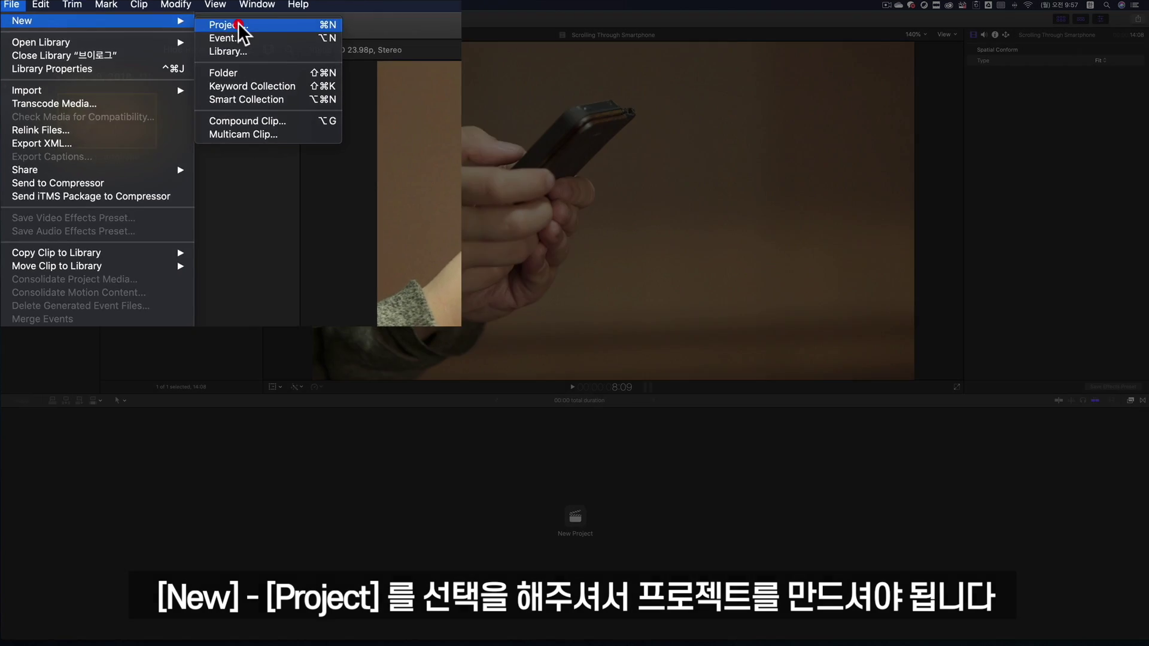
pyautogui.click(239, 25)
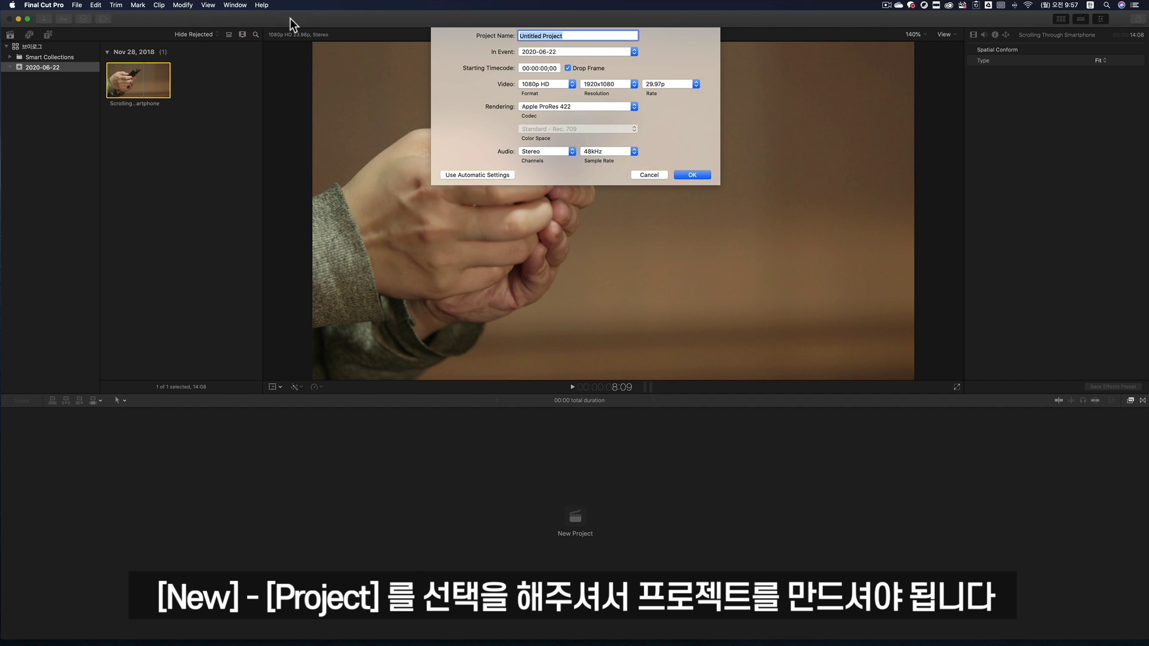
pyautogui.click(500, 174)
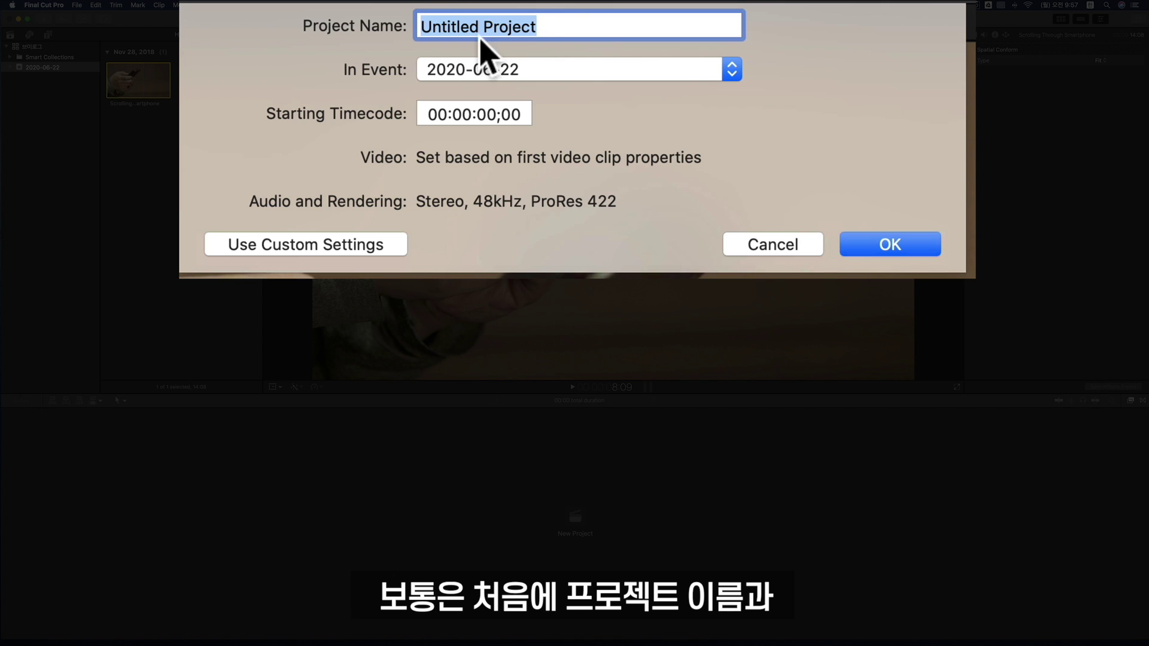
pyautogui.click(487, 75)
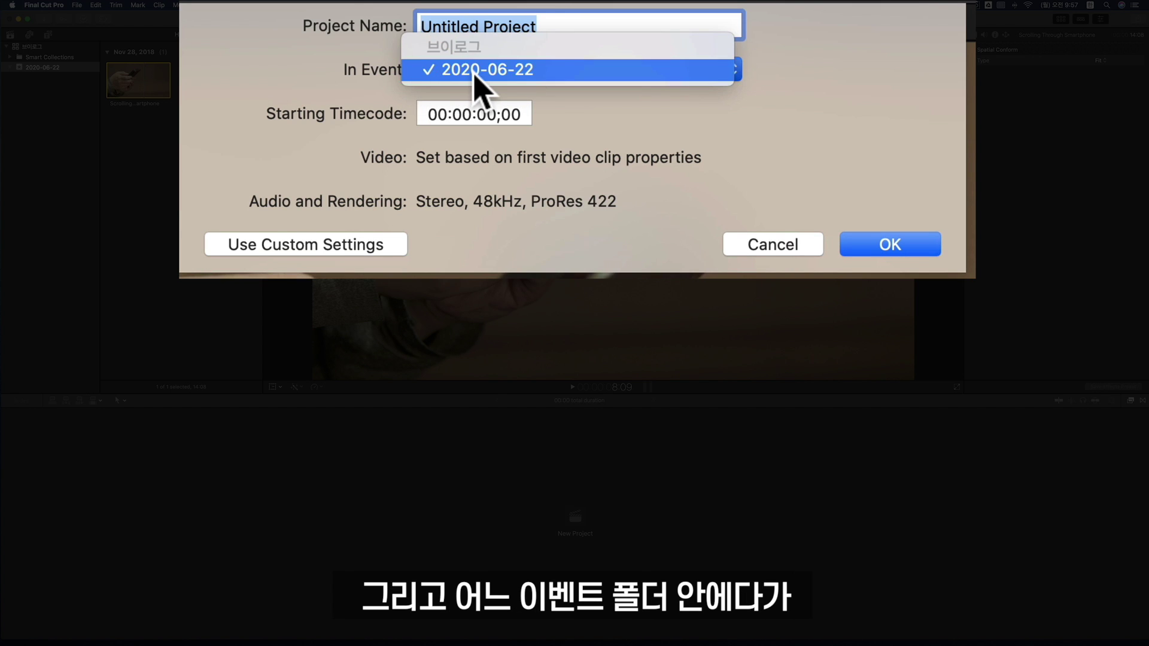
pyautogui.click(446, 70)
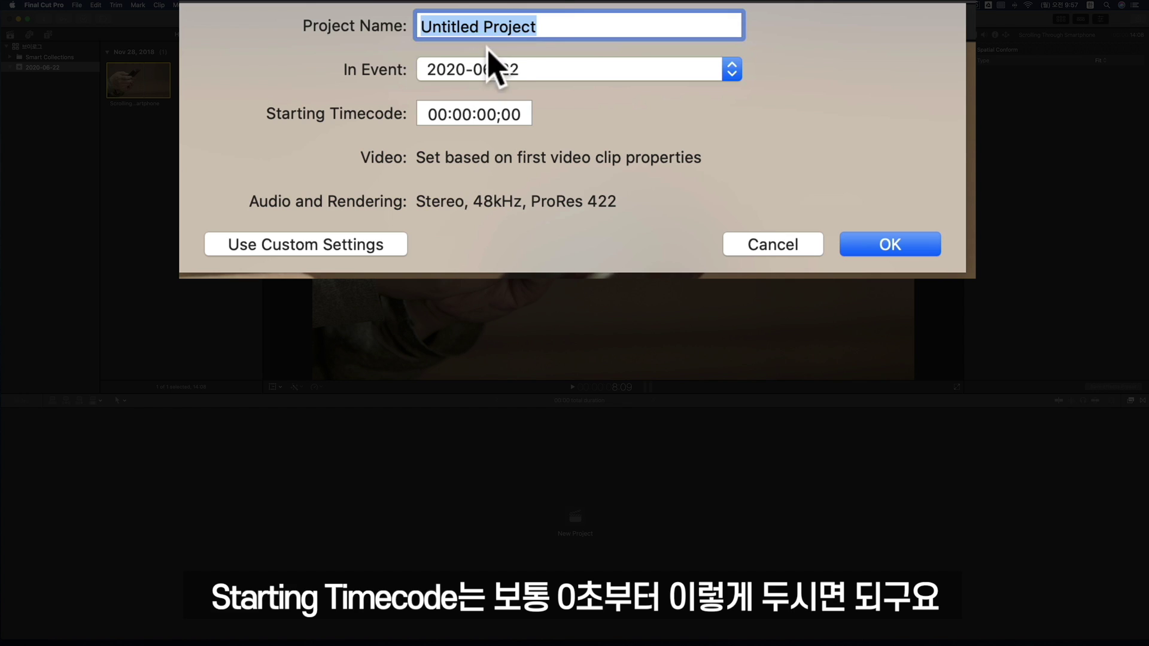
# Step: Name the project 핸드폰 and create it
pyautogui.moveTo(572, 25); pyautogui.dragTo(418, 26)
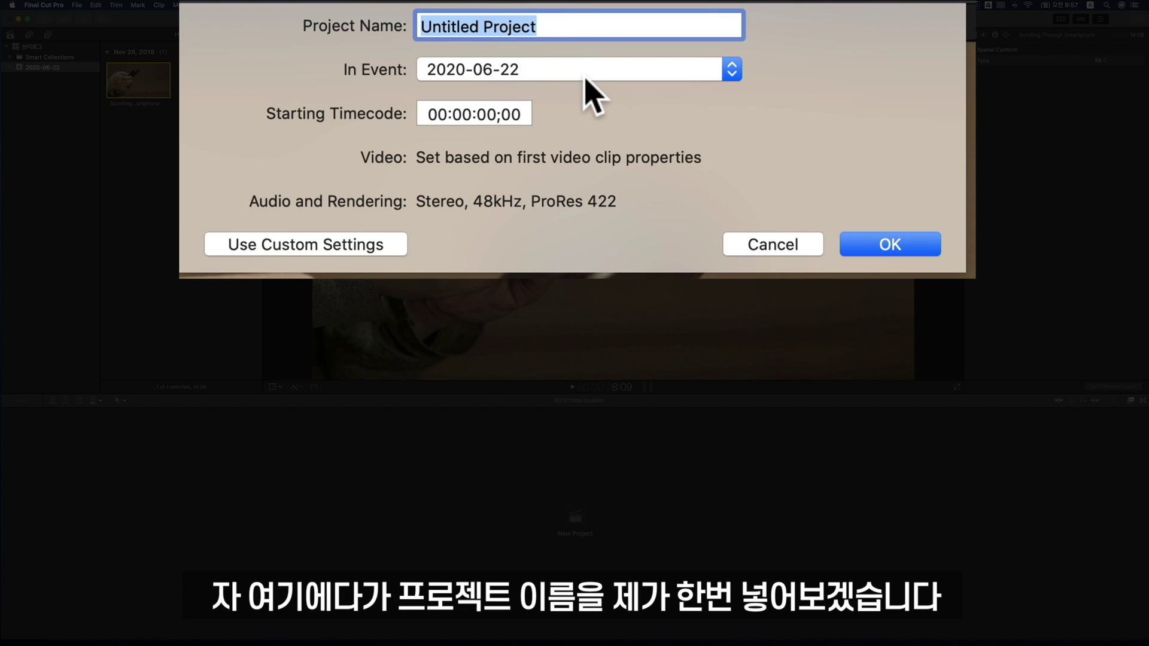
pyautogui.write('go')
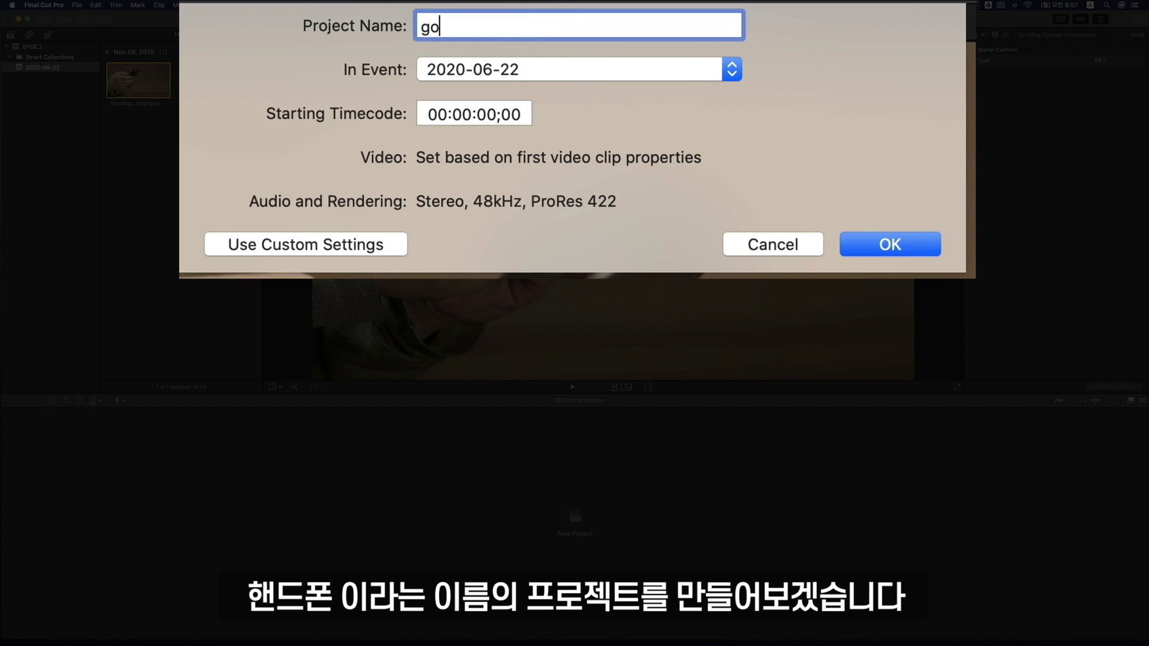
pyautogui.press('BackSpace')
pyautogui.press('BackSpace')
pyautogui.write('핸드포')
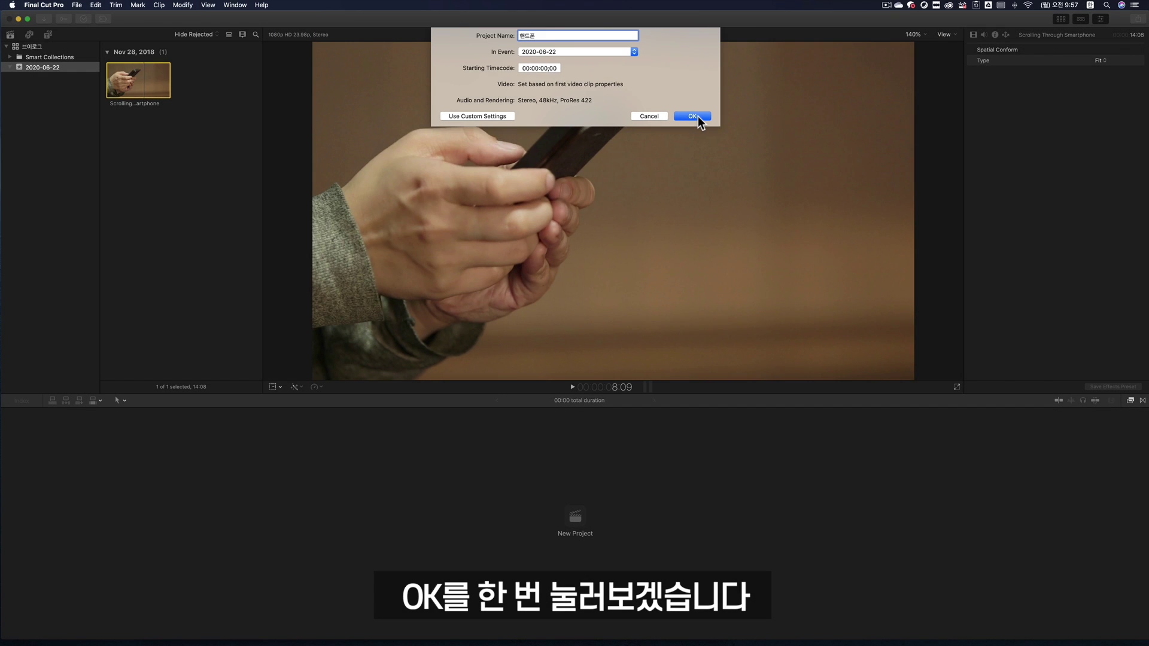
pyautogui.click(904, 244)
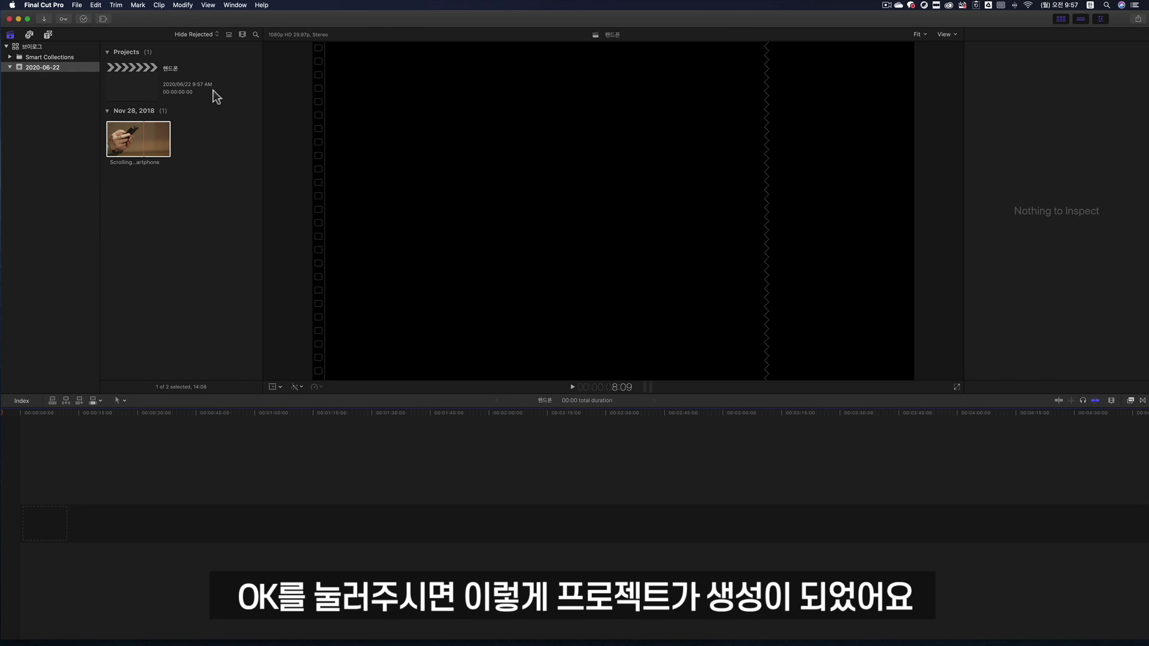
pyautogui.click(156, 85)
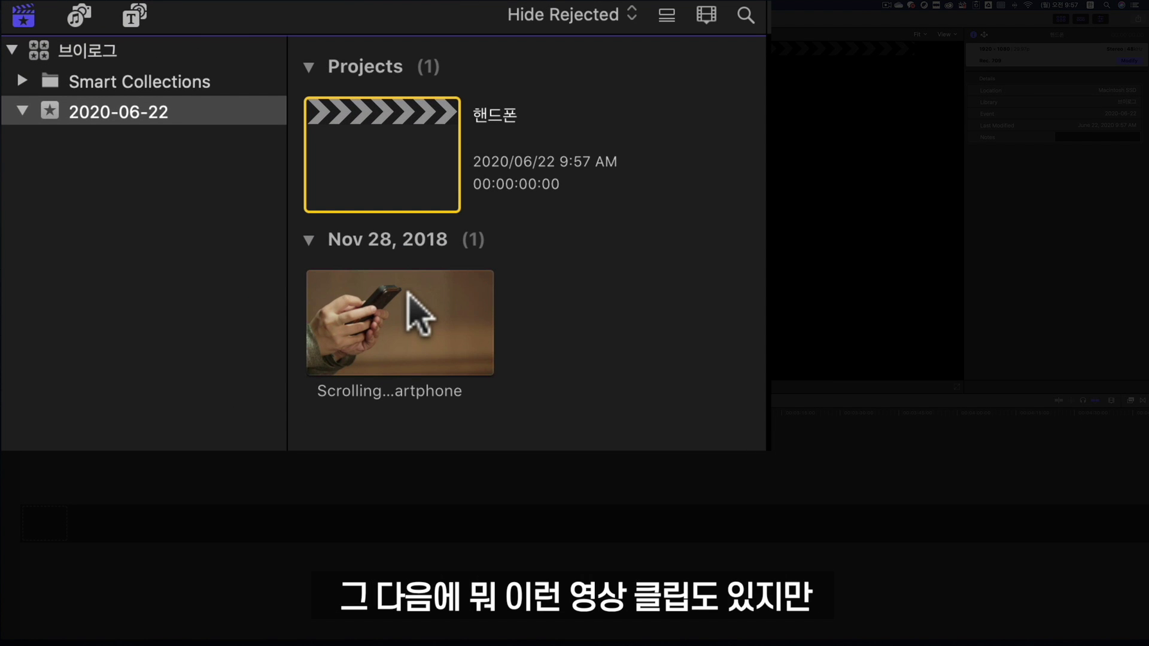
pyautogui.click(407, 293)
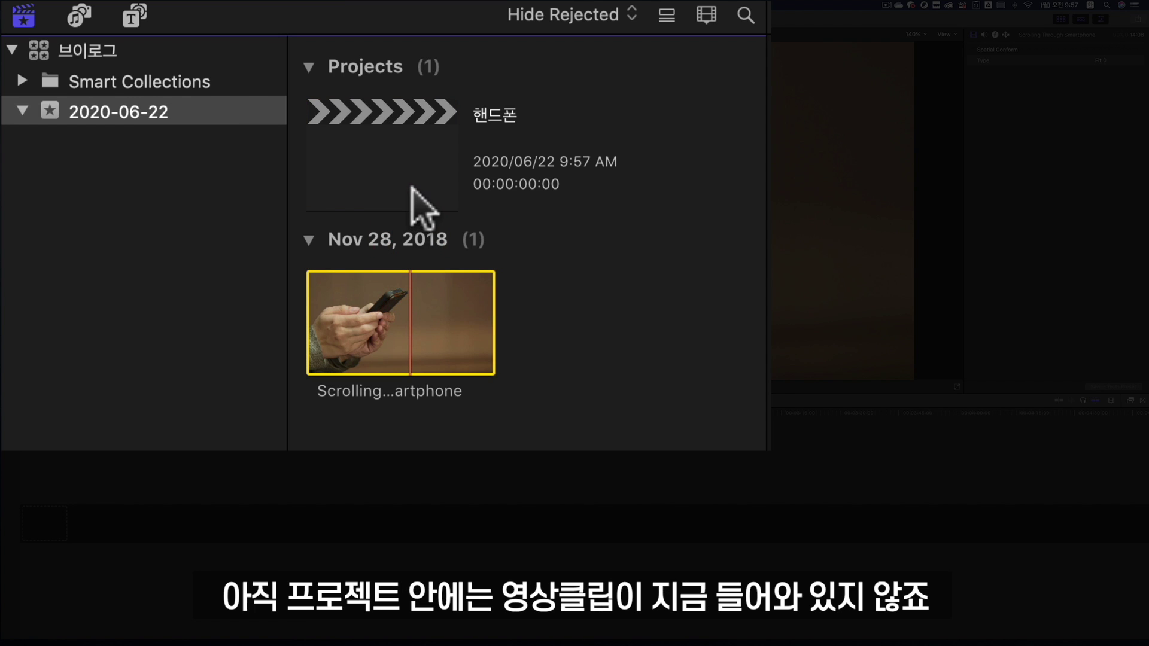
pyautogui.click(426, 180)
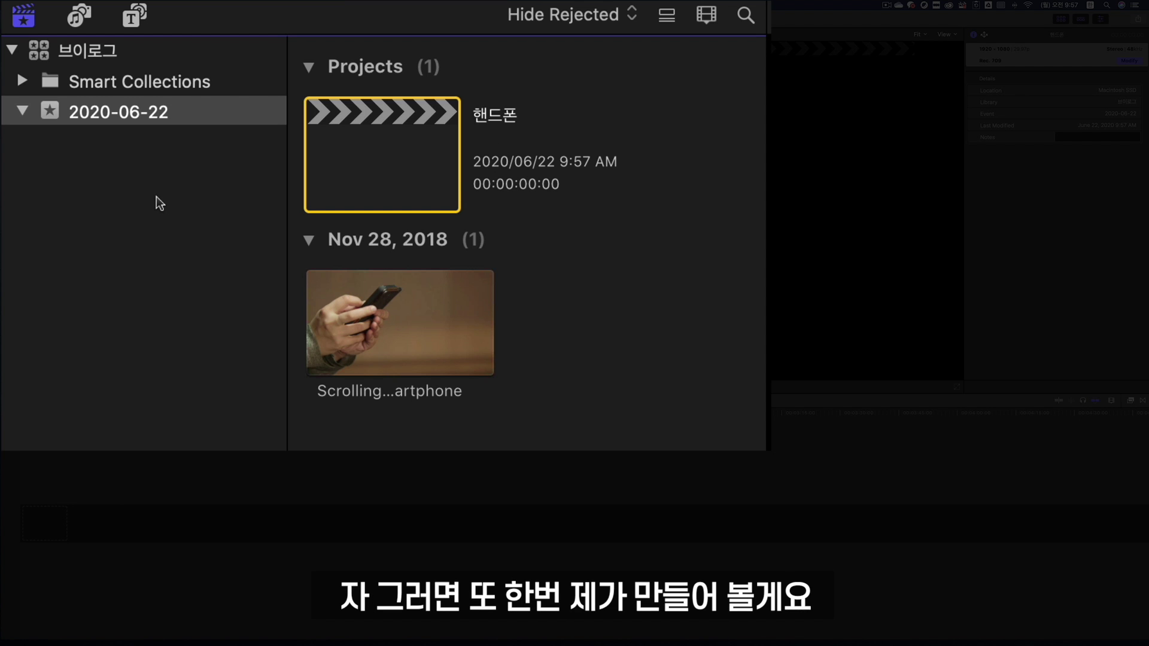
# Step: Create a second project named 오전 출근 in the 2020-06-22 event, using automatic settings
pyautogui.click(82, 11)
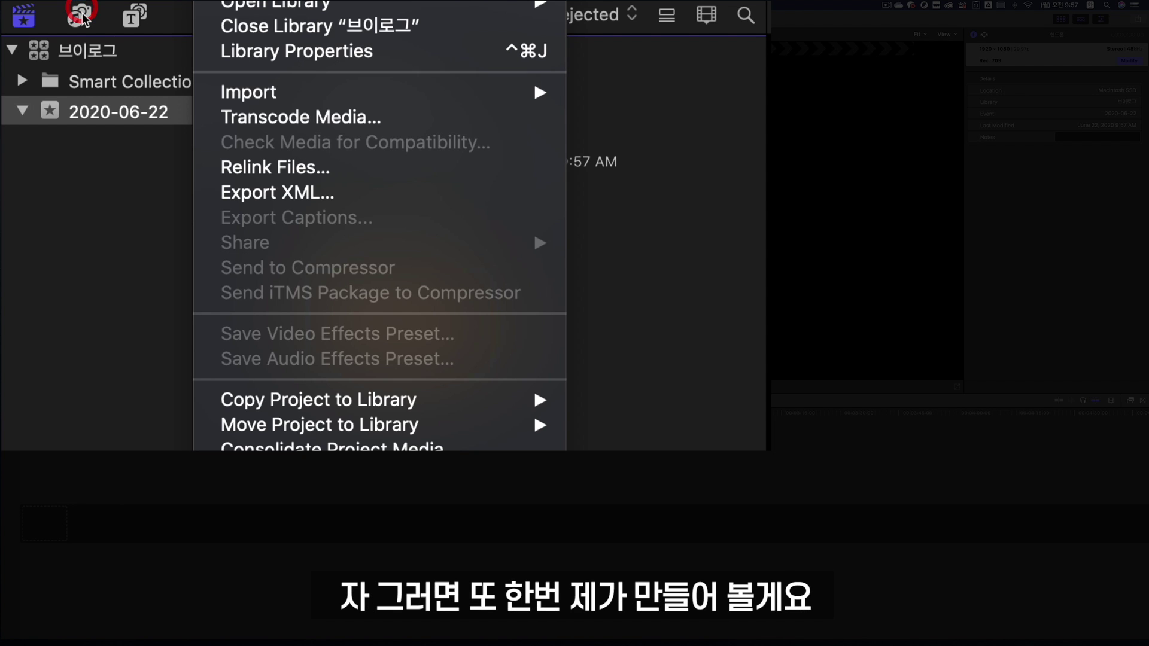
pyautogui.moveTo(238, 0)
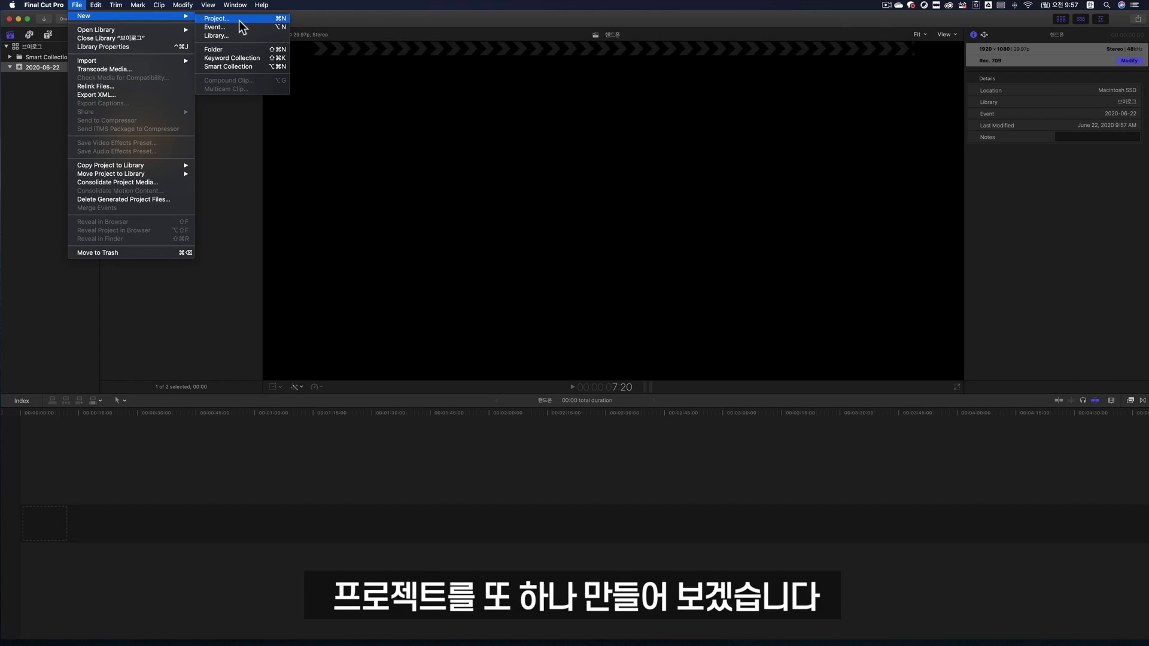
pyautogui.click(239, 20)
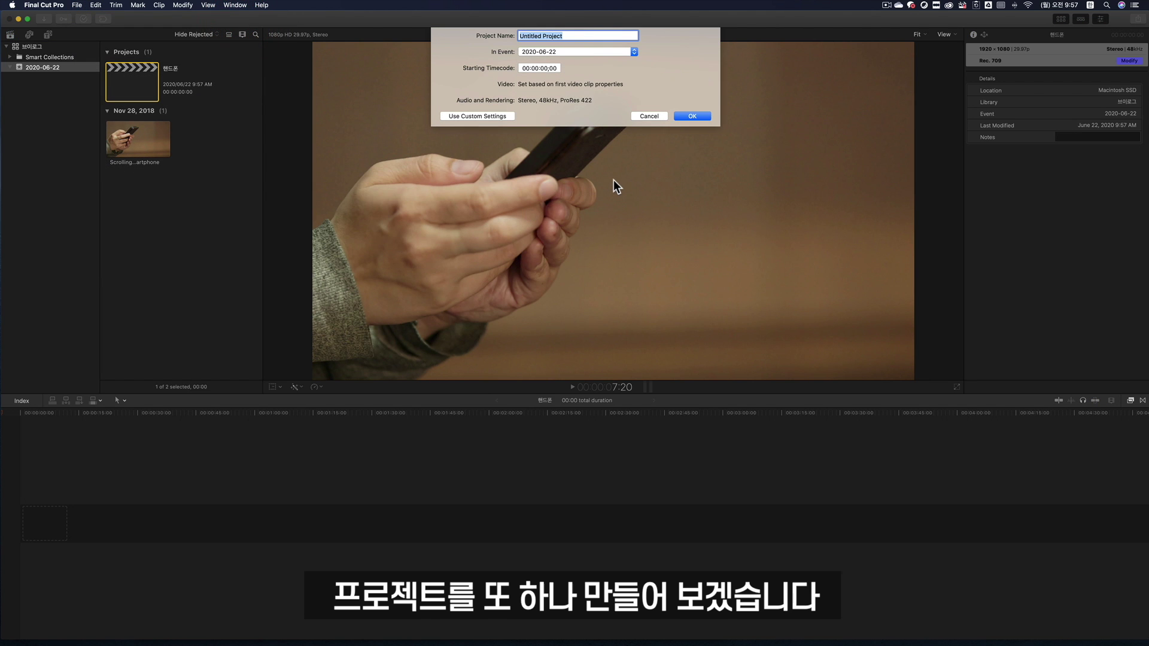
pyautogui.write('오전')
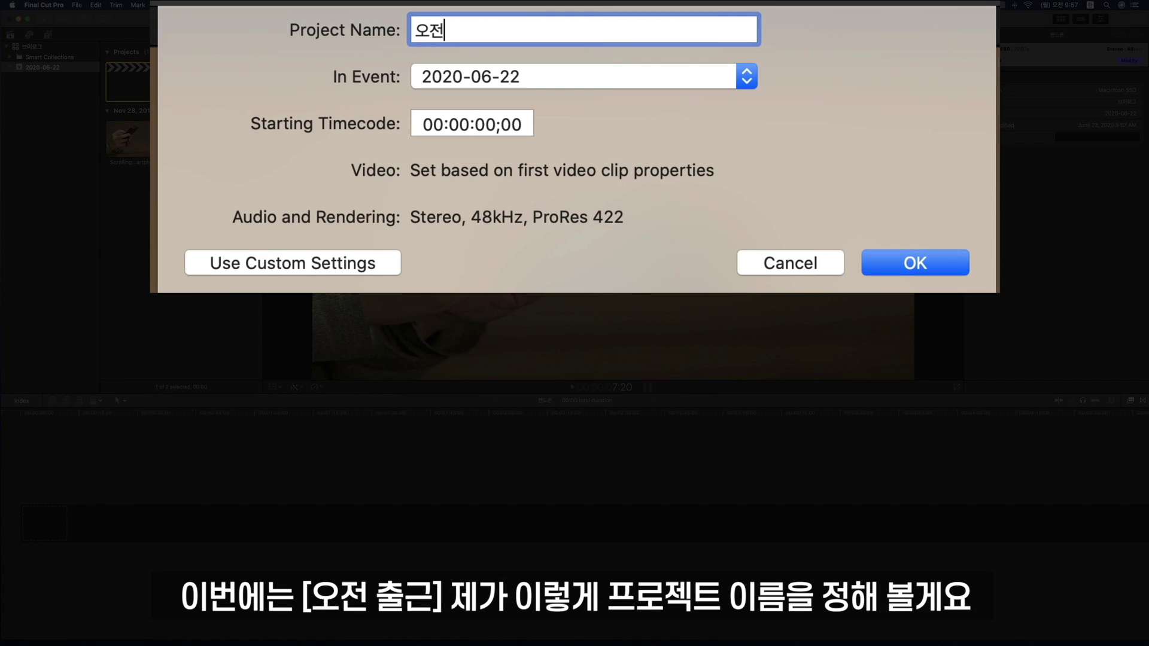
pyautogui.write(' 출근')
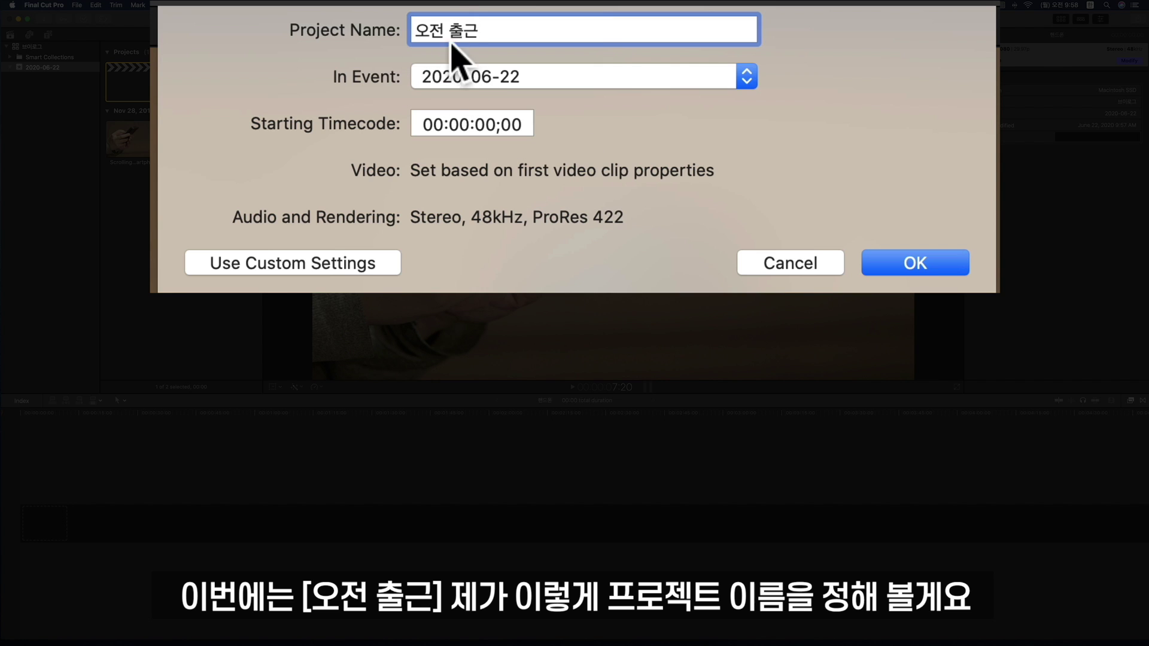
pyautogui.click(932, 257)
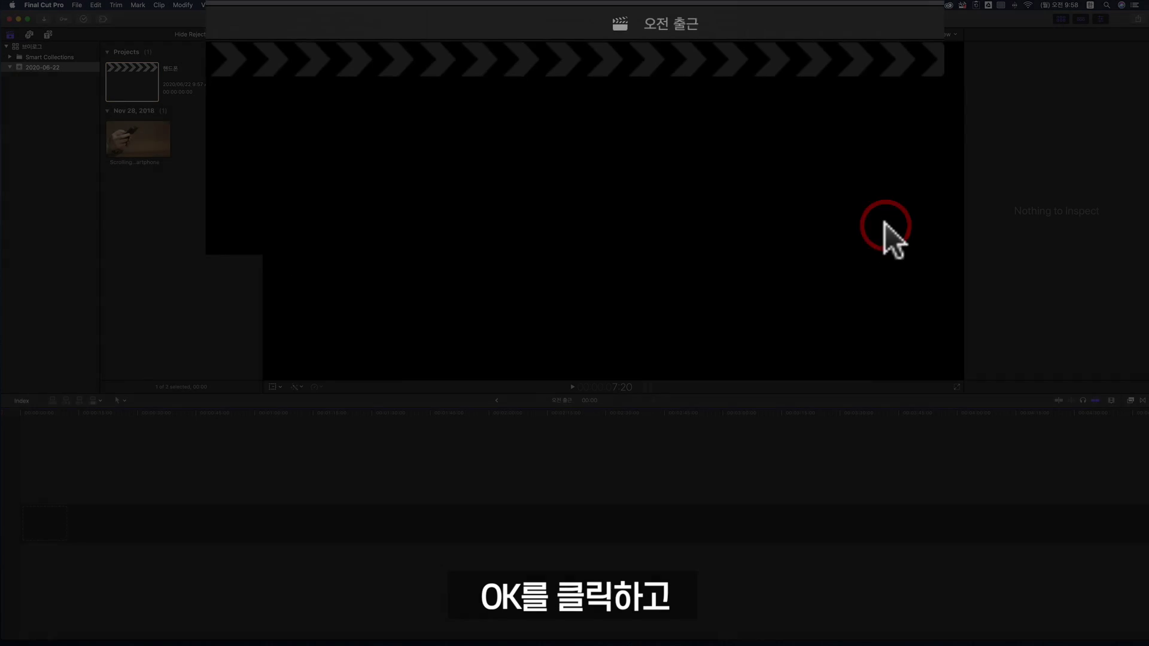
# Step: Compare the 핸드폰 and 오전 출근 projects in the browser by selecting each in turn
pyautogui.click(183, 120)
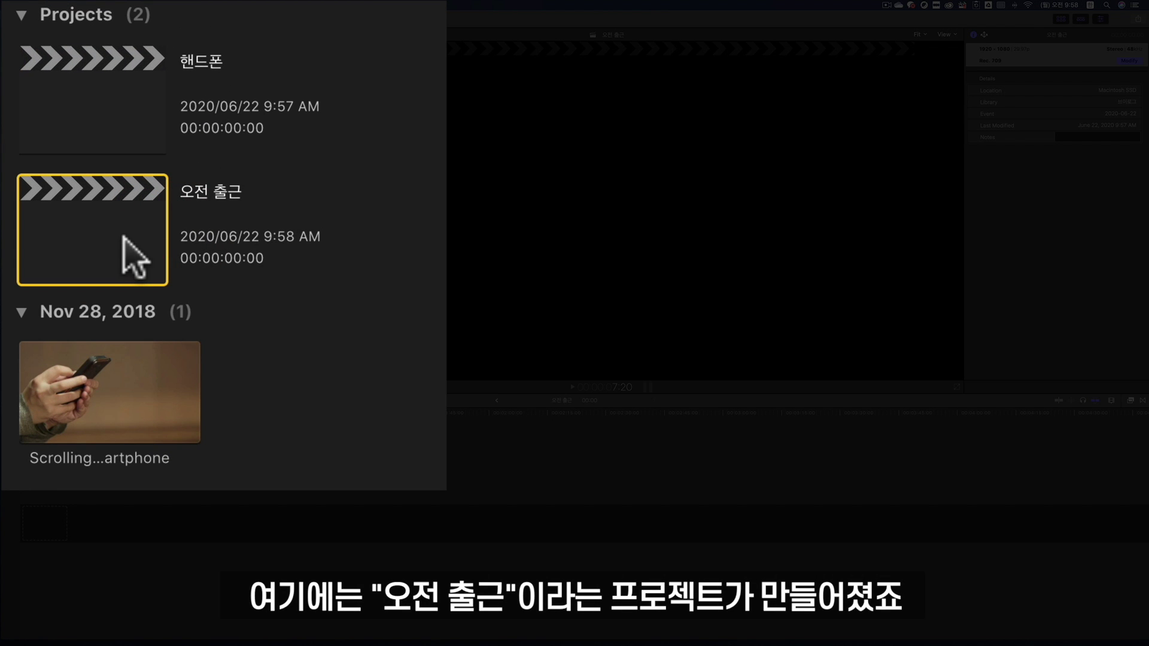
pyautogui.click(151, 97)
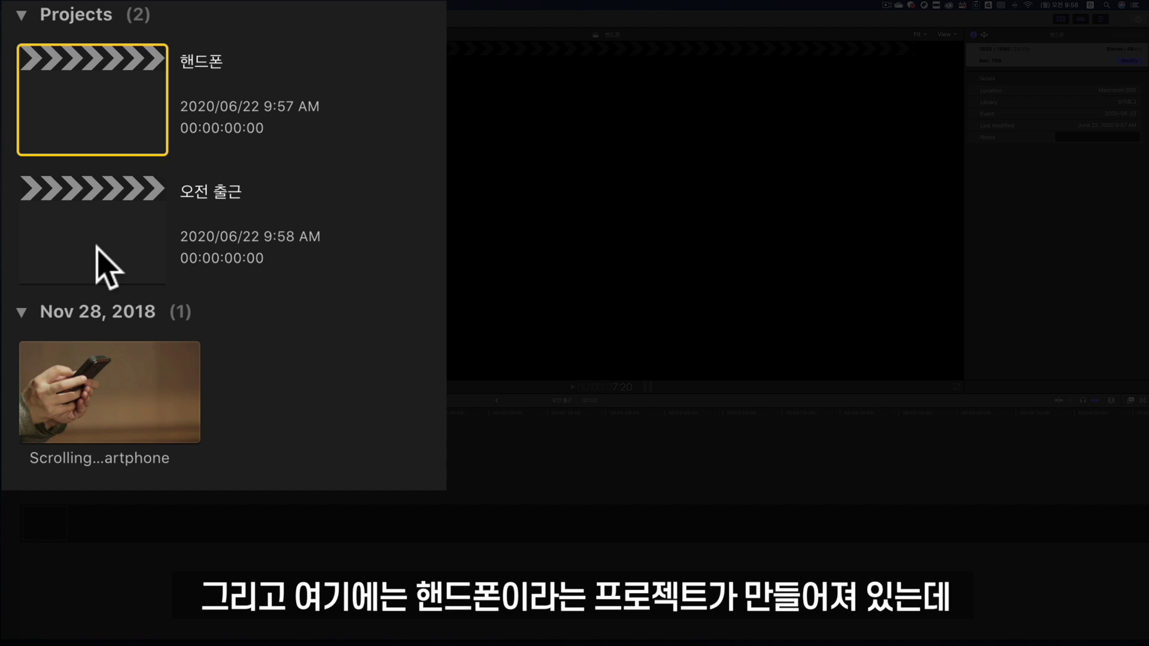
pyautogui.click(98, 175)
pyautogui.click(98, 122)
pyautogui.click(116, 206)
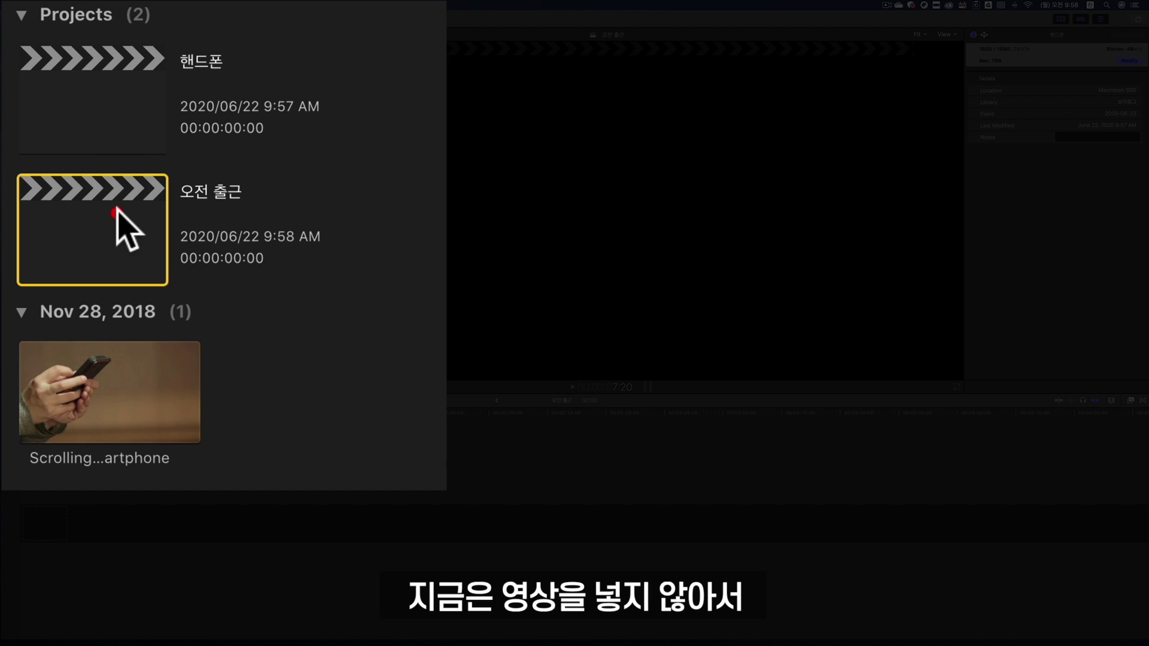
pyautogui.click(123, 128)
pyautogui.click(124, 127)
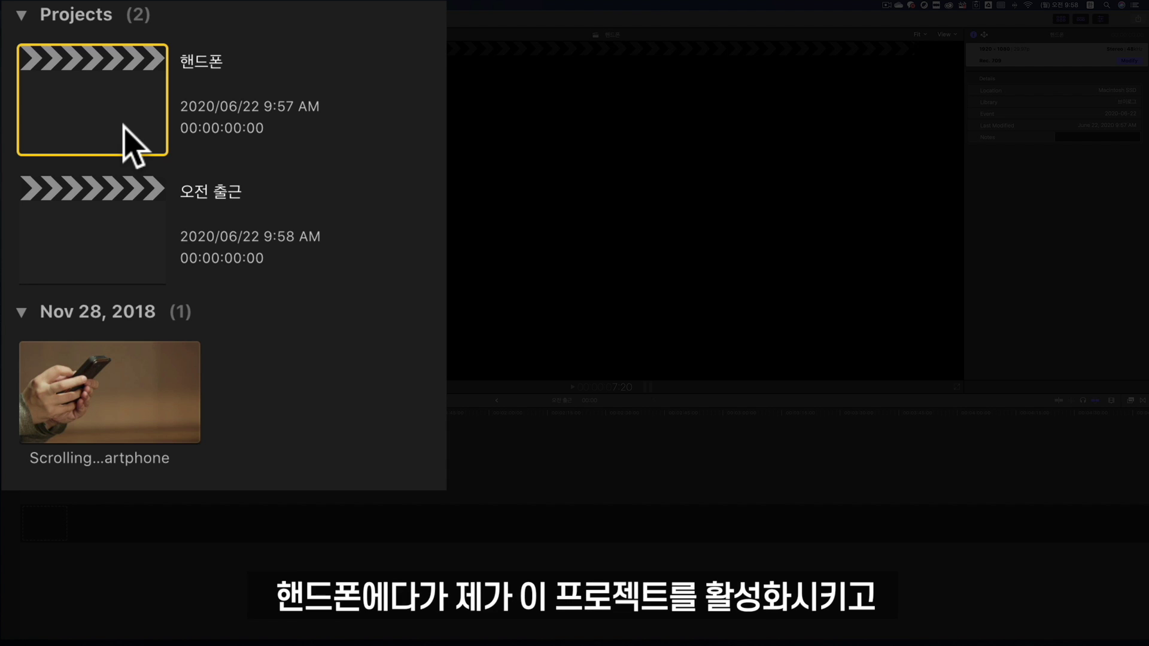
# Step: Open the 핸드폰 project and place the Scrolling Through Smartphone clip at the start of its timeline
pyautogui.doubleClick(123, 127)
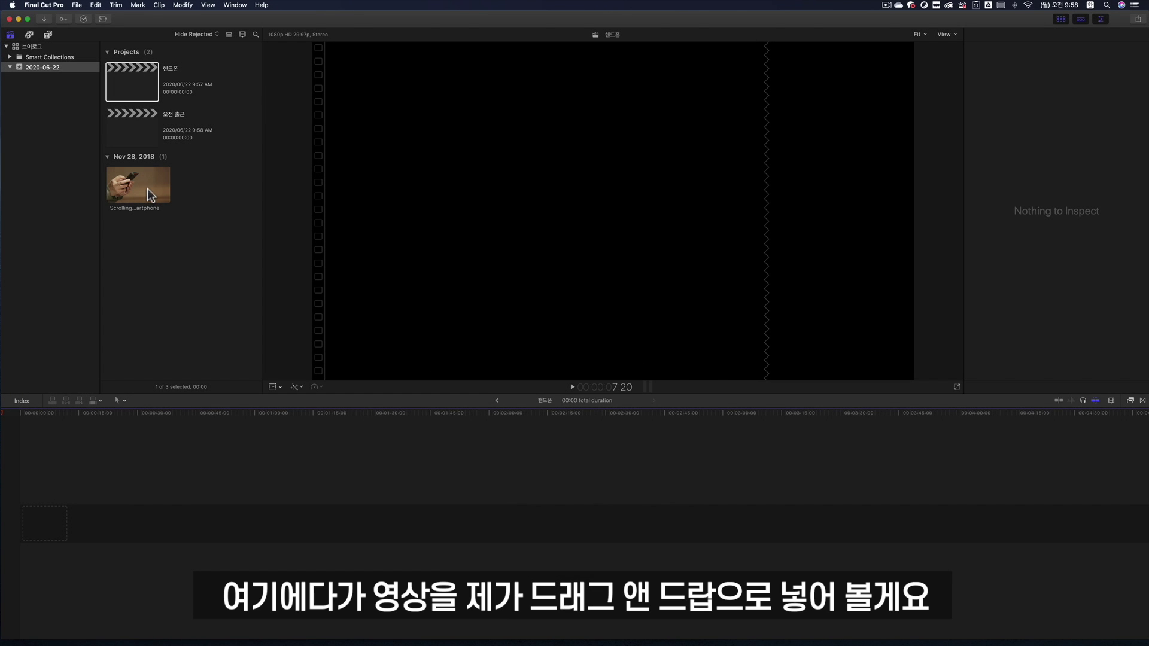
pyautogui.moveTo(148, 188); pyautogui.dragTo(25, 514)
pyautogui.click(26, 513)
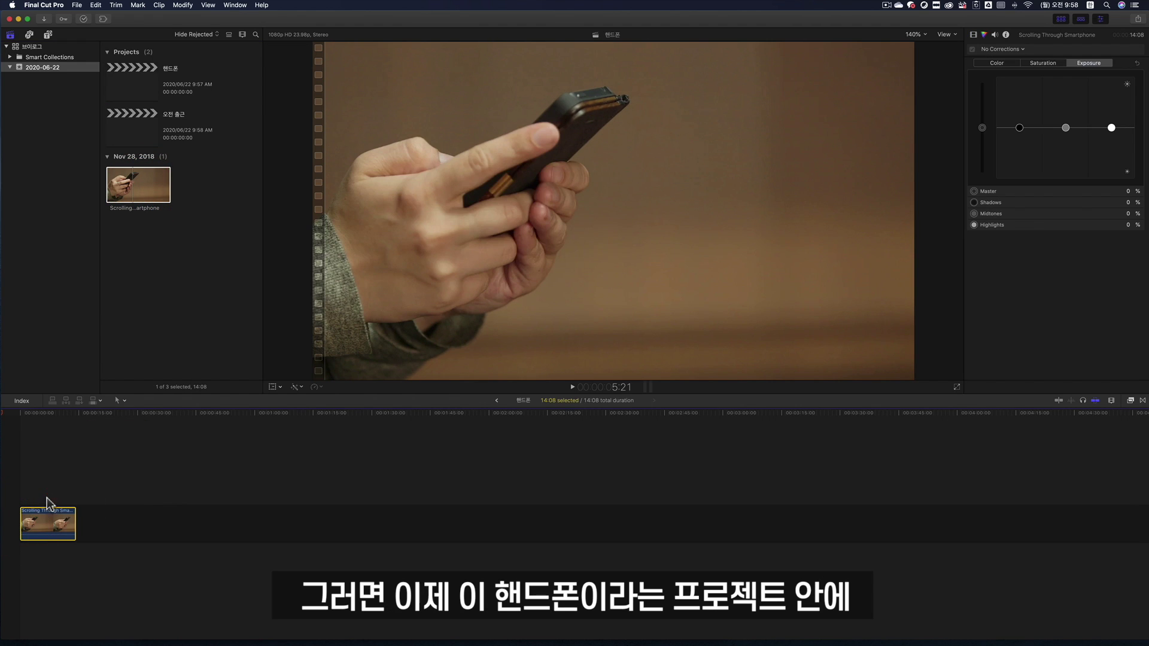
pyautogui.click(57, 412)
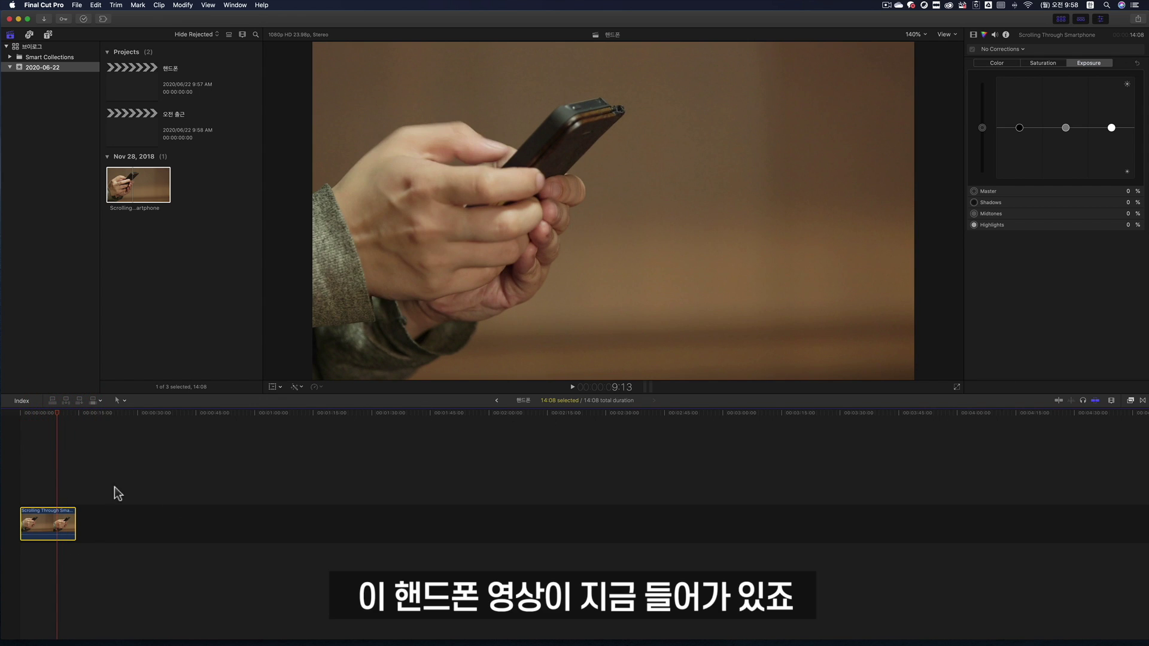
# Step: Open the 오전 출근 project and import Pexels Videos 1548735.mp4 from the sample footage folder into the 2020-06-22 event
pyautogui.doubleClick(143, 139)
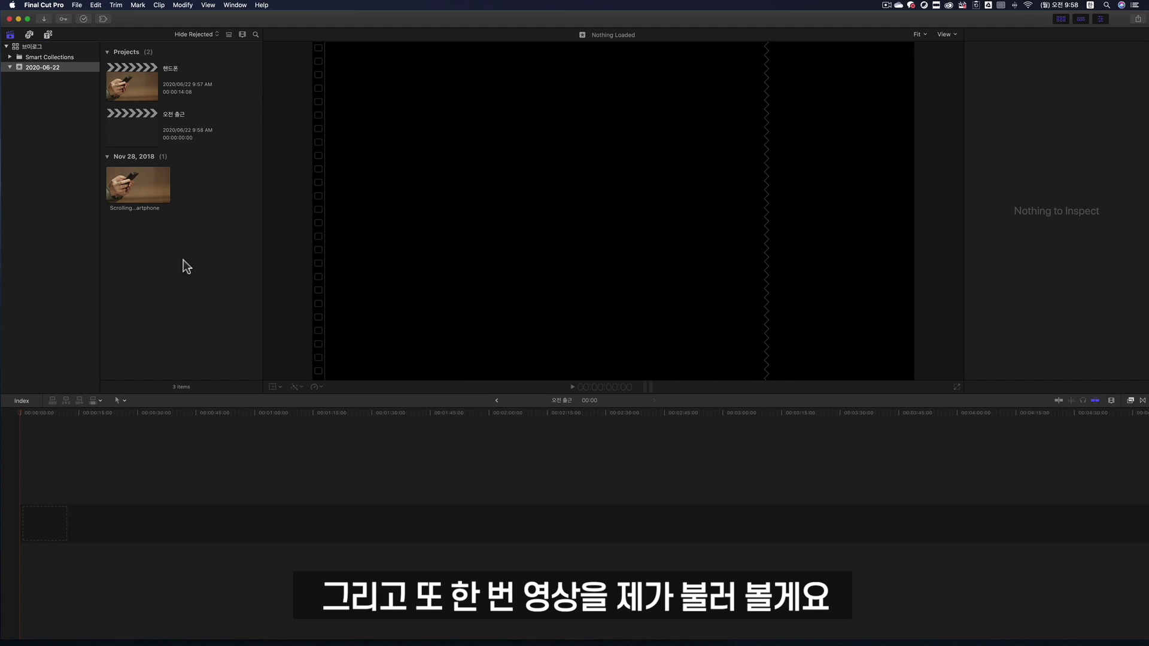
pyautogui.press('super+i')
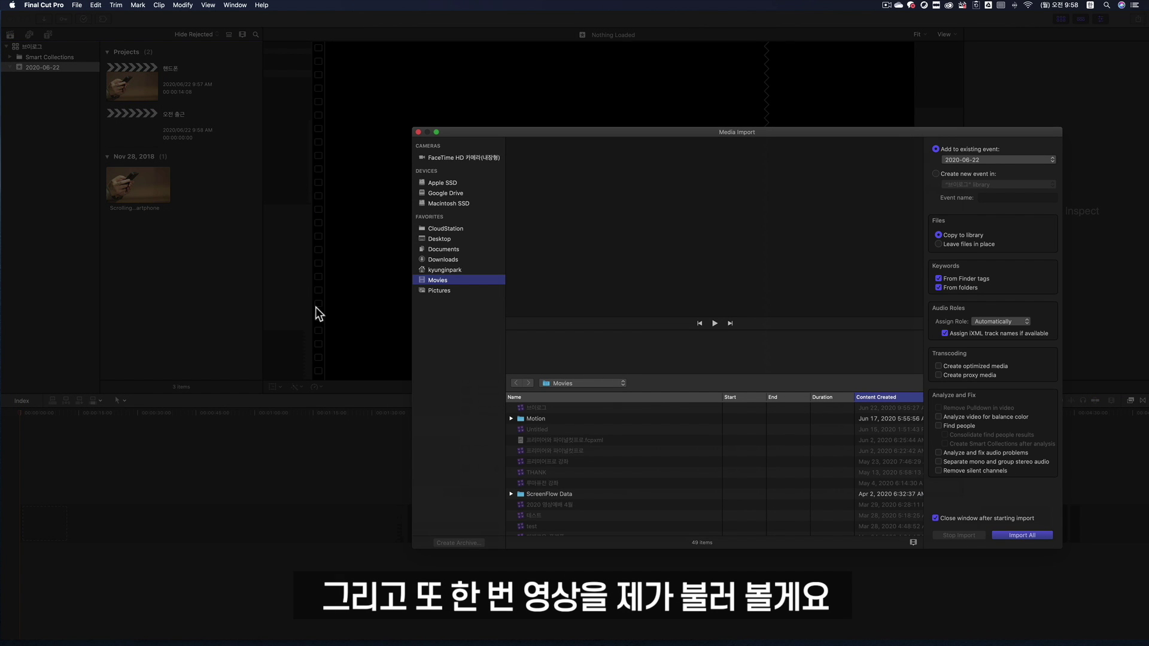
pyautogui.scroll(-10, 572, 458)
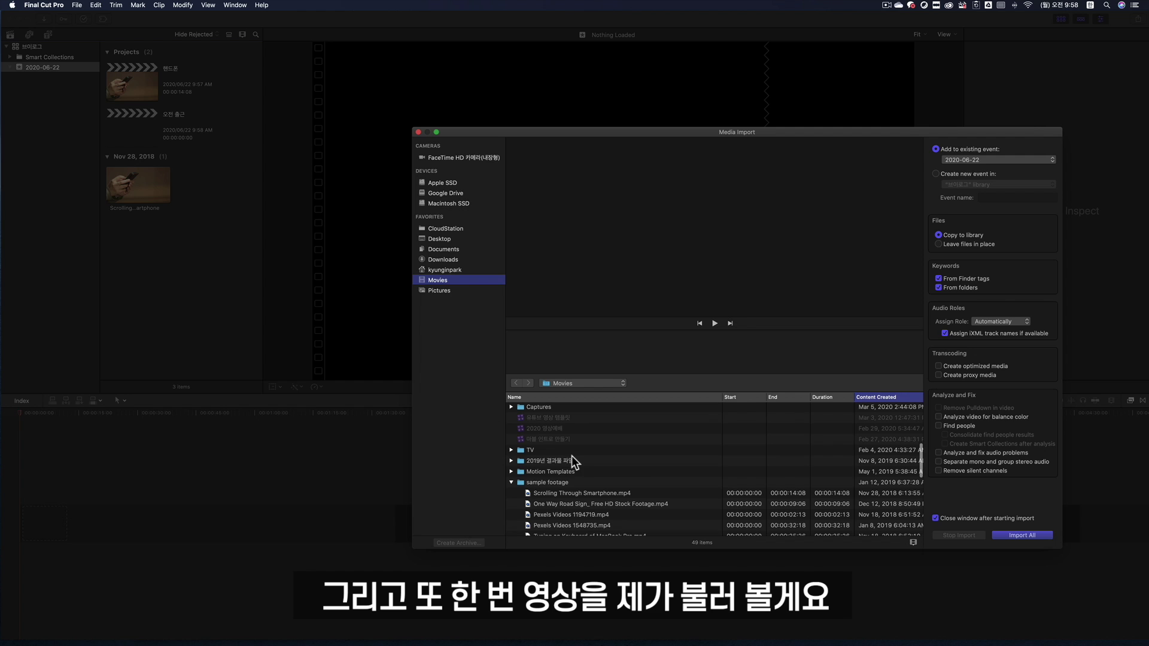
pyautogui.click(573, 483)
pyautogui.click(573, 495)
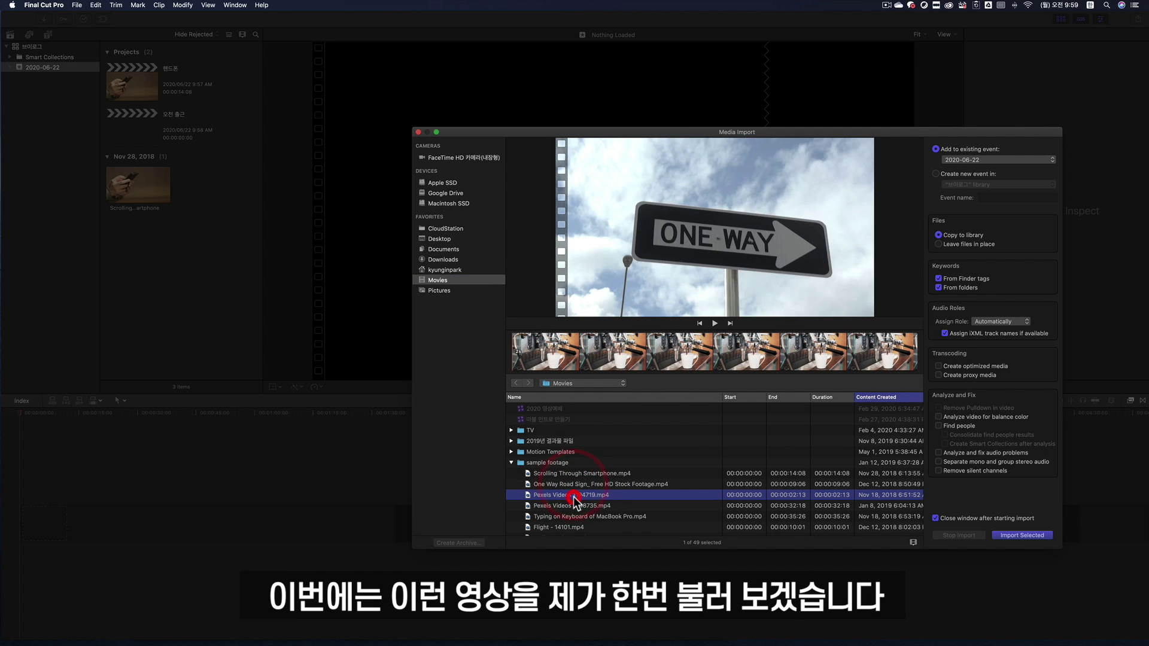
pyautogui.press('Down')
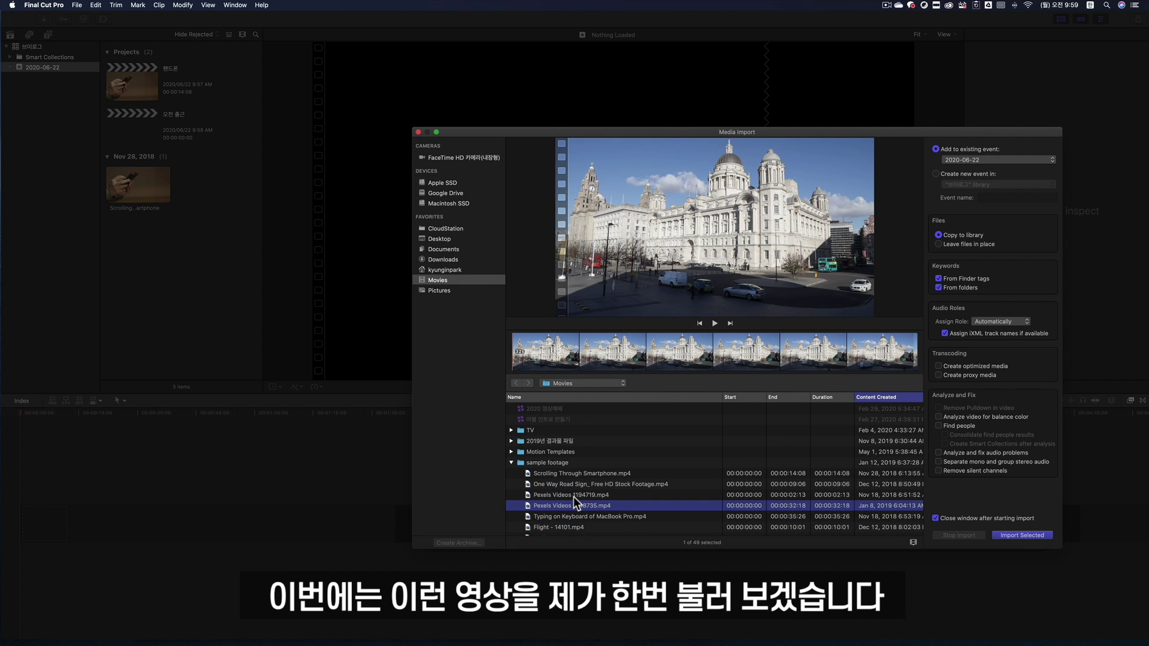
pyautogui.click(1015, 532)
# Step: Place the Pexels Videos 1548735 clip at the start of the 오전 출근 timeline
pyautogui.click(148, 196)
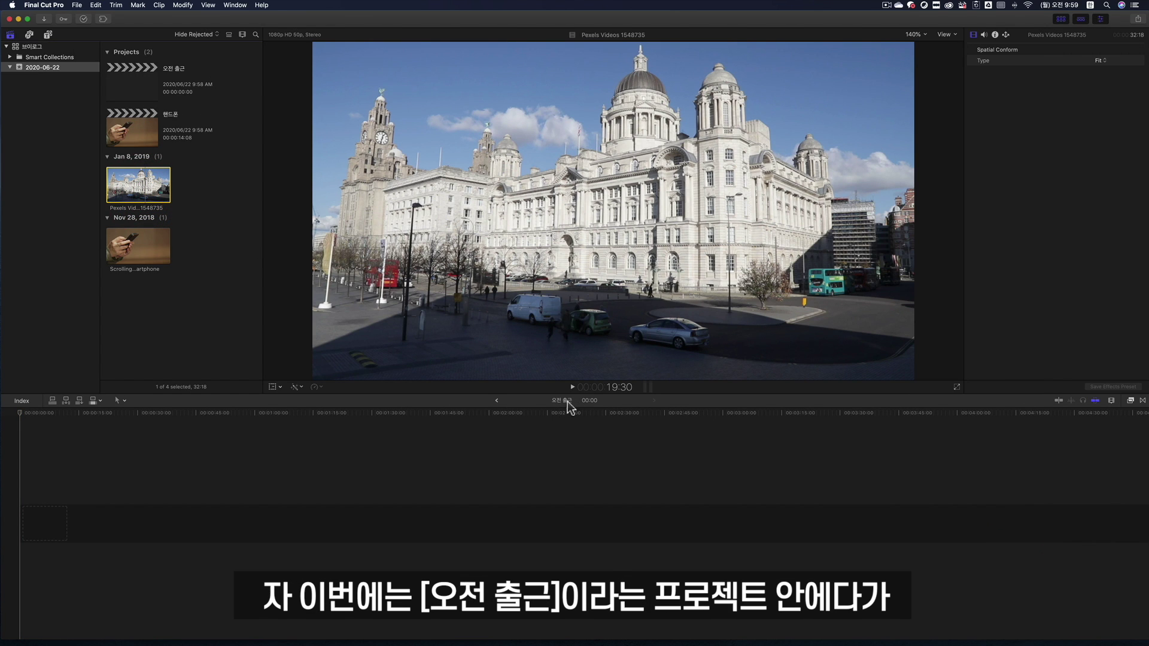
pyautogui.moveTo(137, 178); pyautogui.dragTo(31, 522)
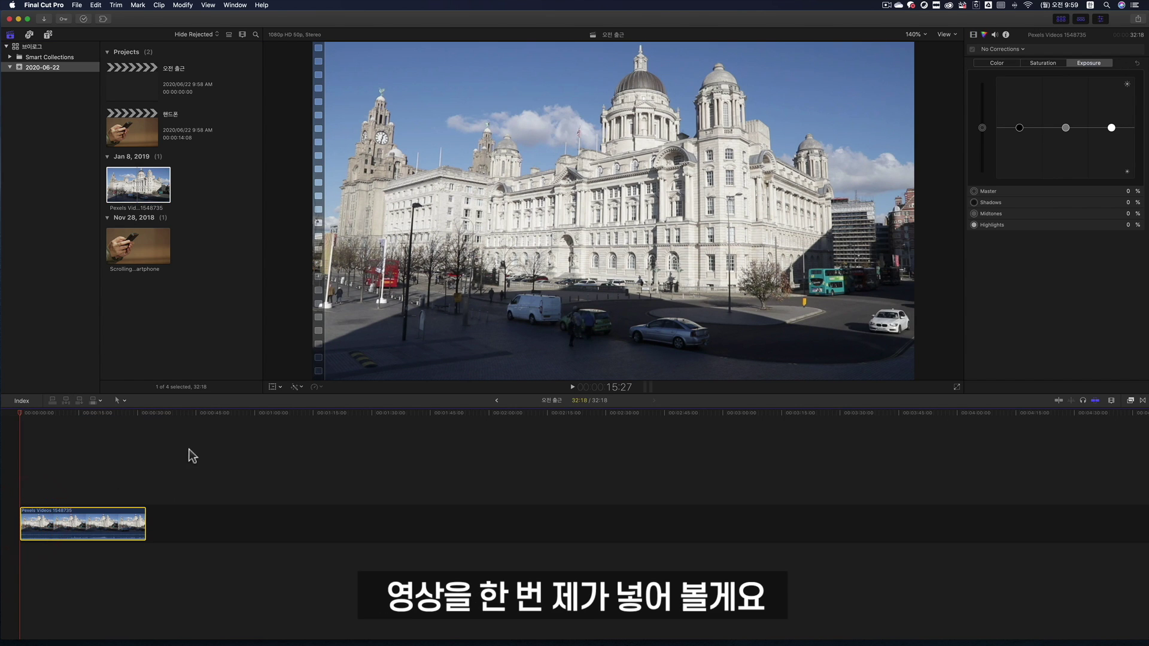
pyautogui.click(175, 294)
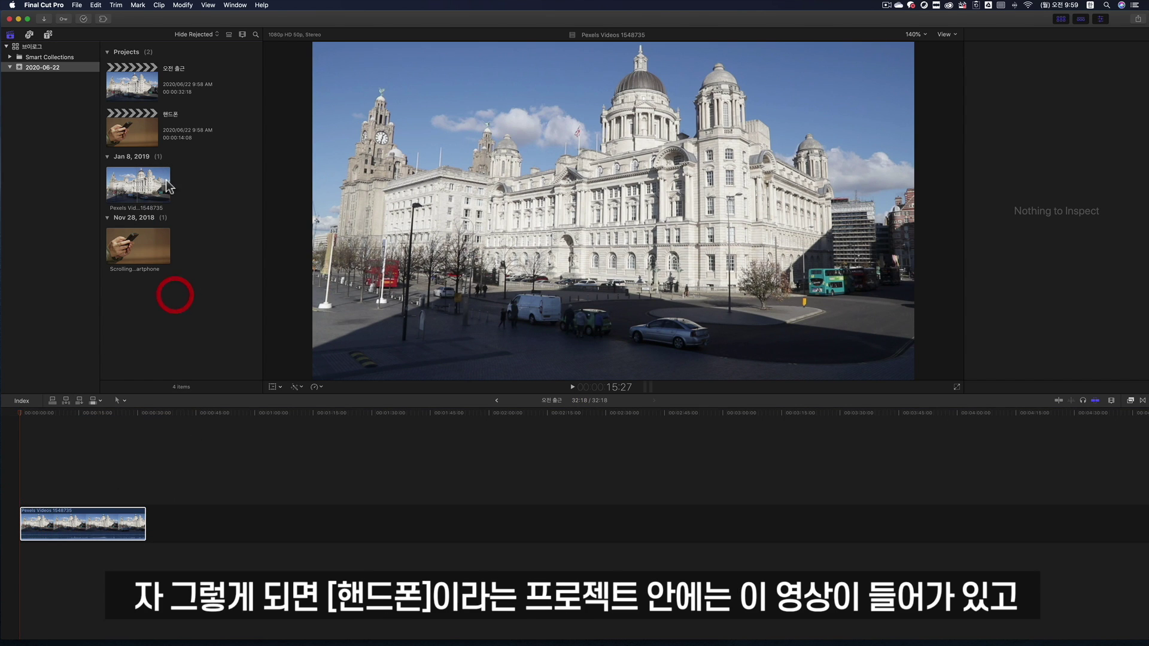
# Step: Open the 핸드폰 and 오전 출근 projects in turn to compare the footage in their timelines
pyautogui.doubleClick(128, 132)
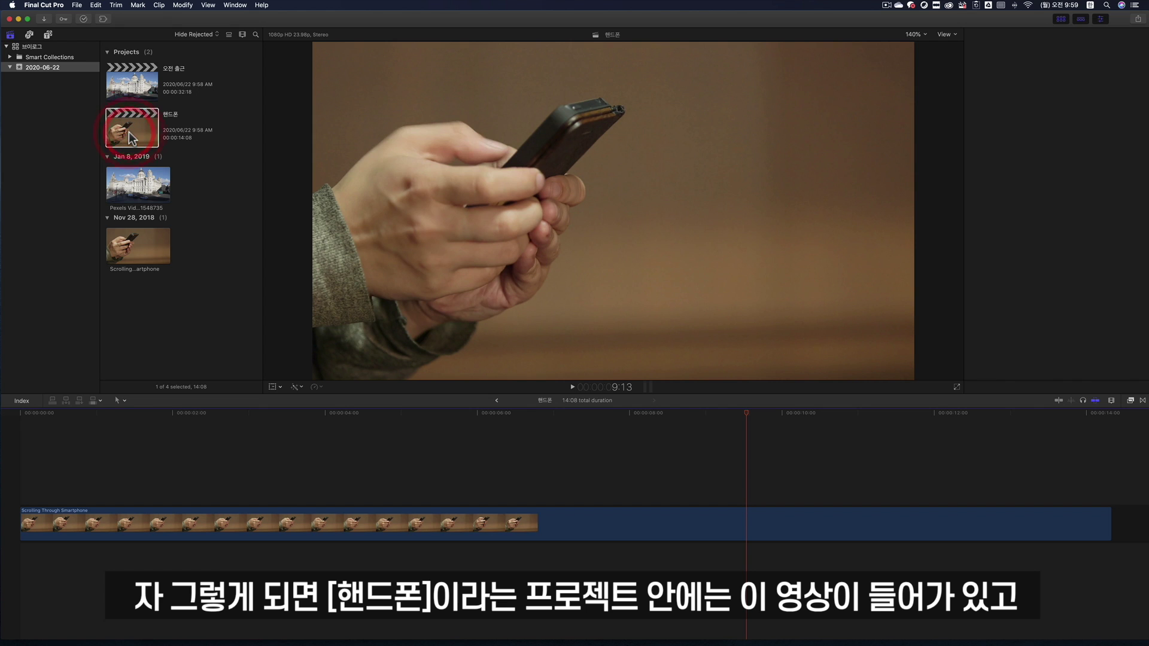
pyautogui.doubleClick(131, 82)
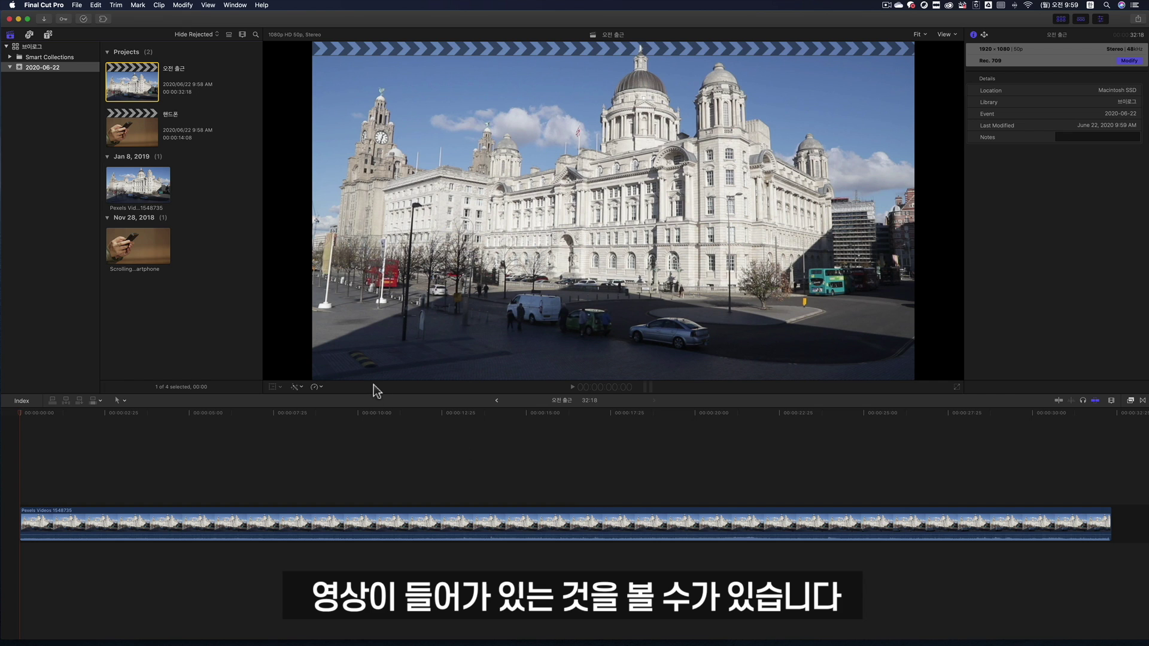
pyautogui.click(1055, 456)
pyautogui.press('cmd+6')
pyautogui.press('cmd+minus')
pyautogui.press('cmd+minus')
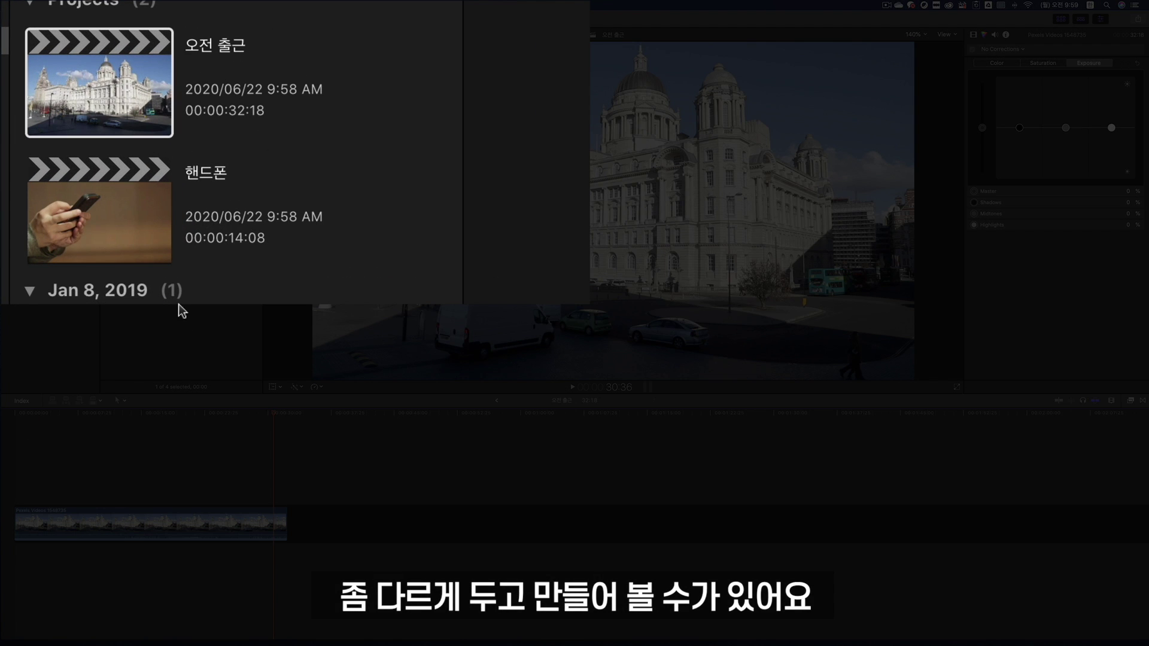
# Step: Create a third project named 오후 퇴근 in the 2020-06-22 event with automatic settings and select it
pyautogui.click(77, 5)
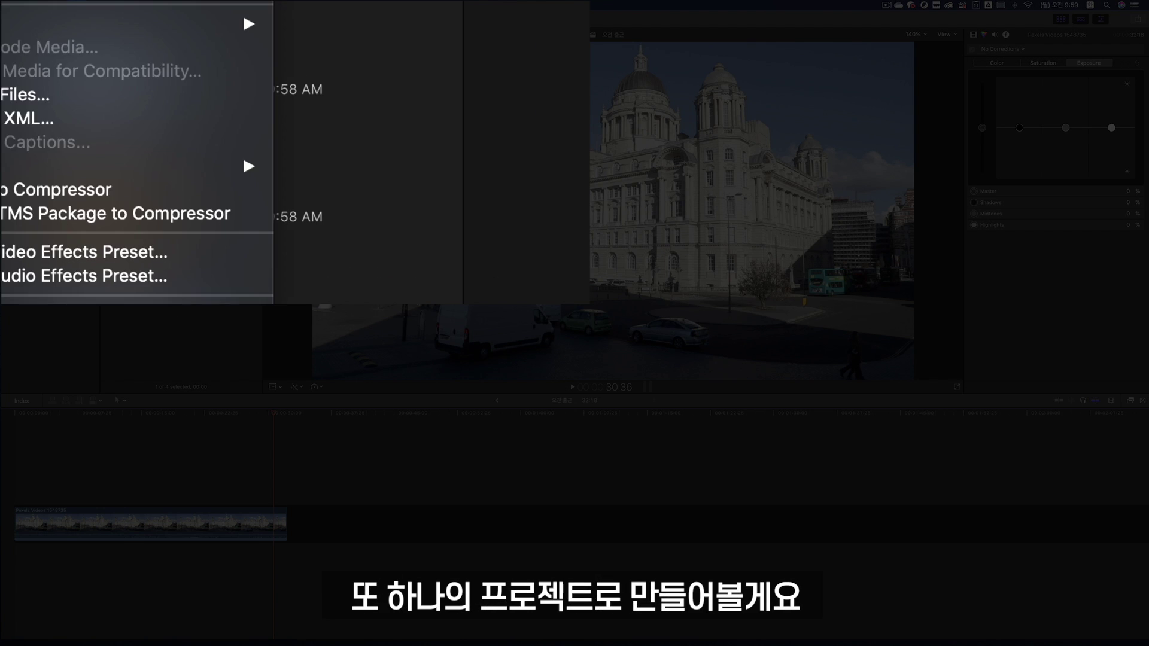
pyautogui.moveTo(150, 16)
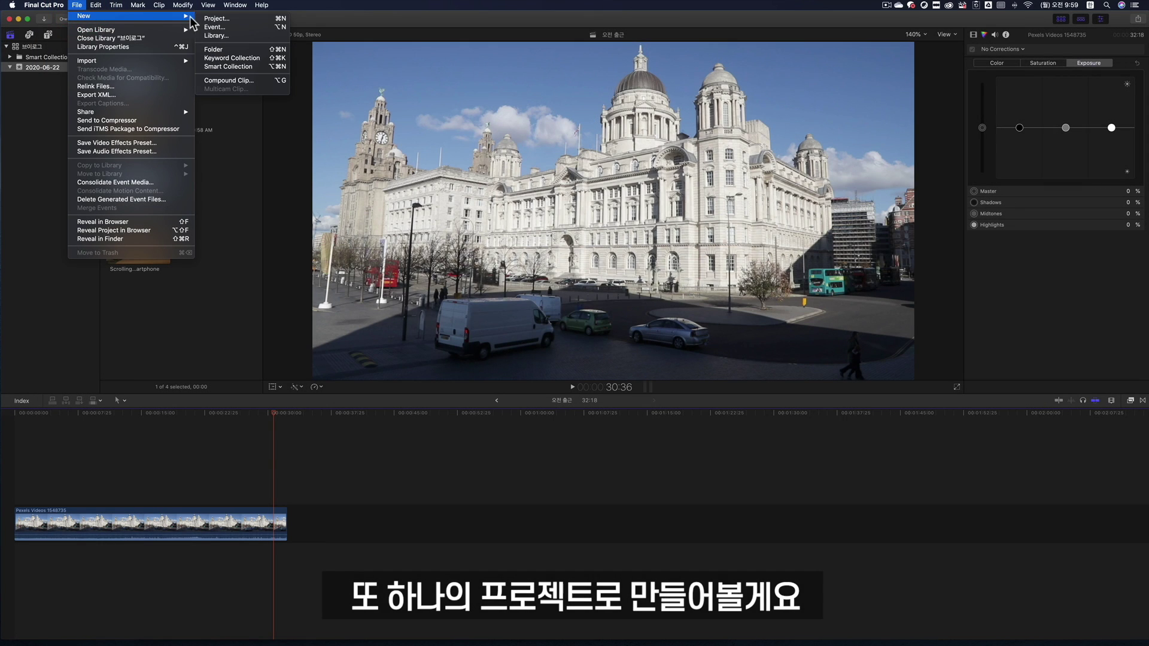
pyautogui.click(235, 20)
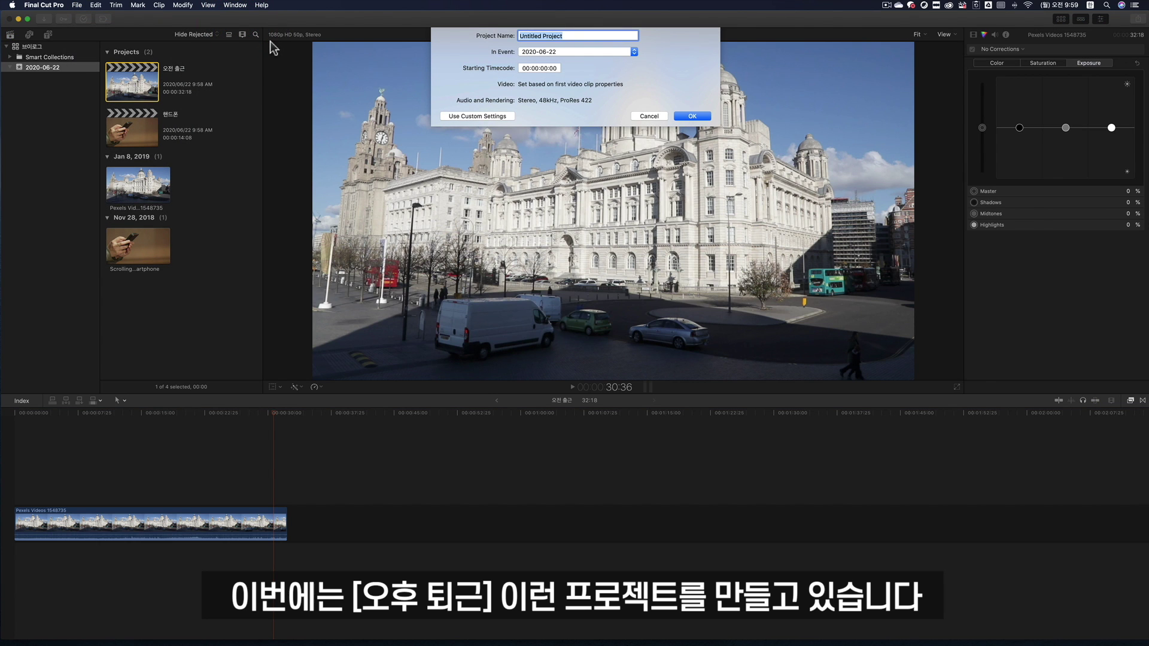
pyautogui.write('오후 퇴근')
pyautogui.press('Return')
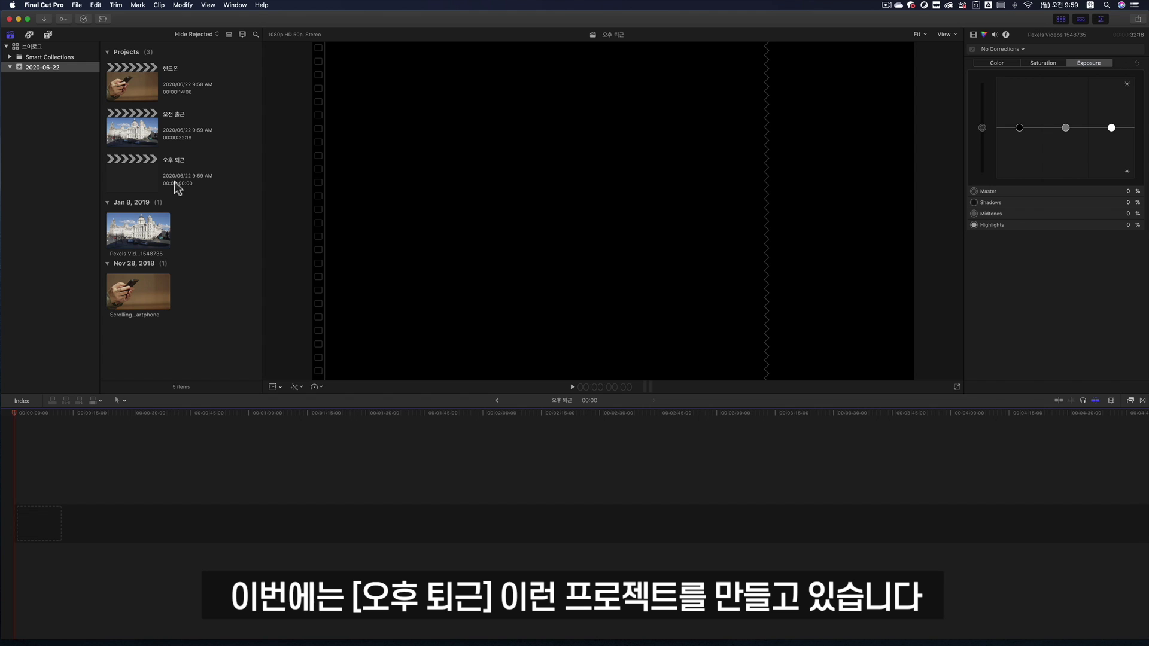
pyautogui.click(146, 176)
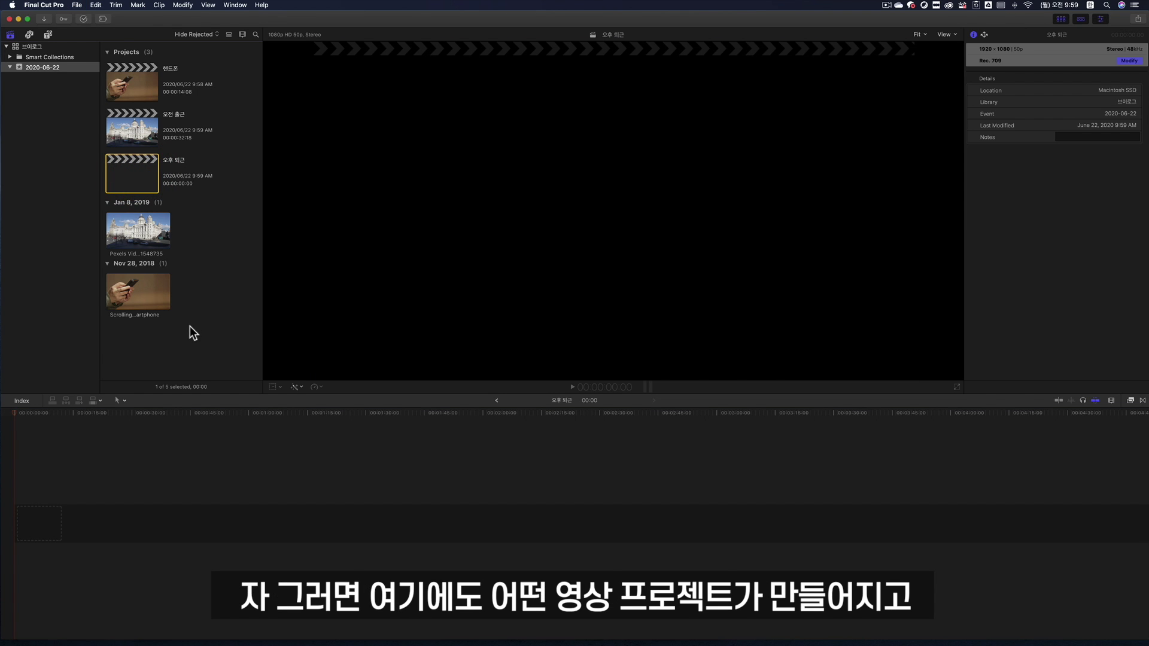
# Step: Import Blurry Video Of People Working.mp4 into the 2020-06-22 event and place it at the start of the 오후 퇴근 timeline
pyautogui.press('super+i')
pyautogui.scroll(-5, 566, 491)
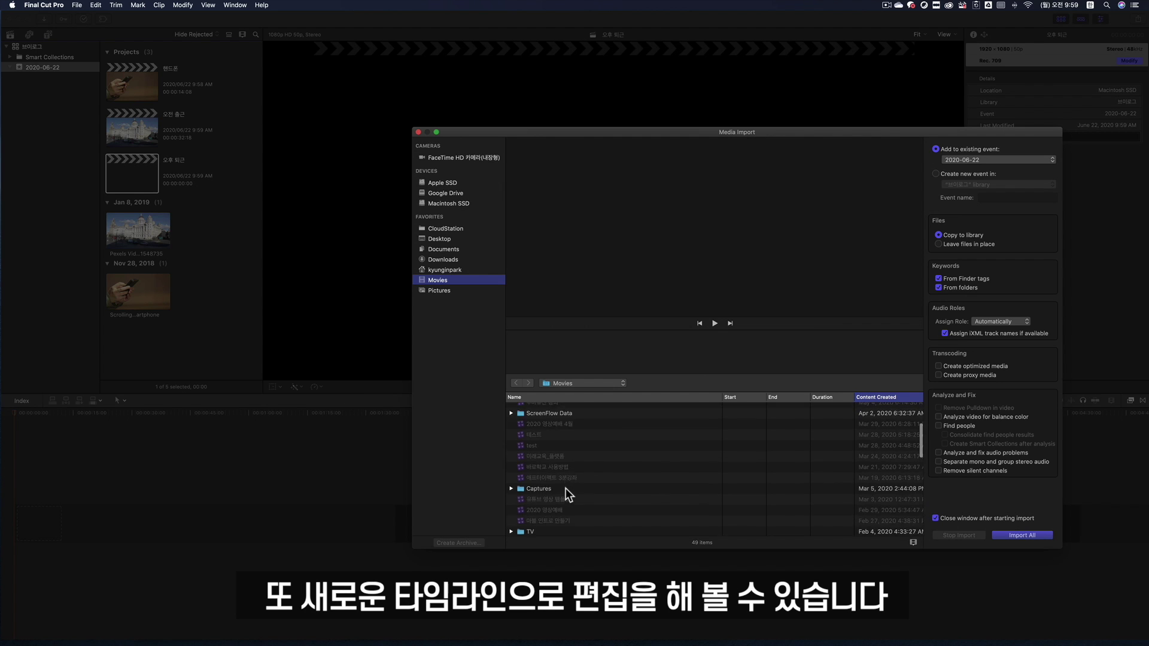
pyautogui.doubleClick(566, 489)
pyautogui.scroll(-2, 565, 489)
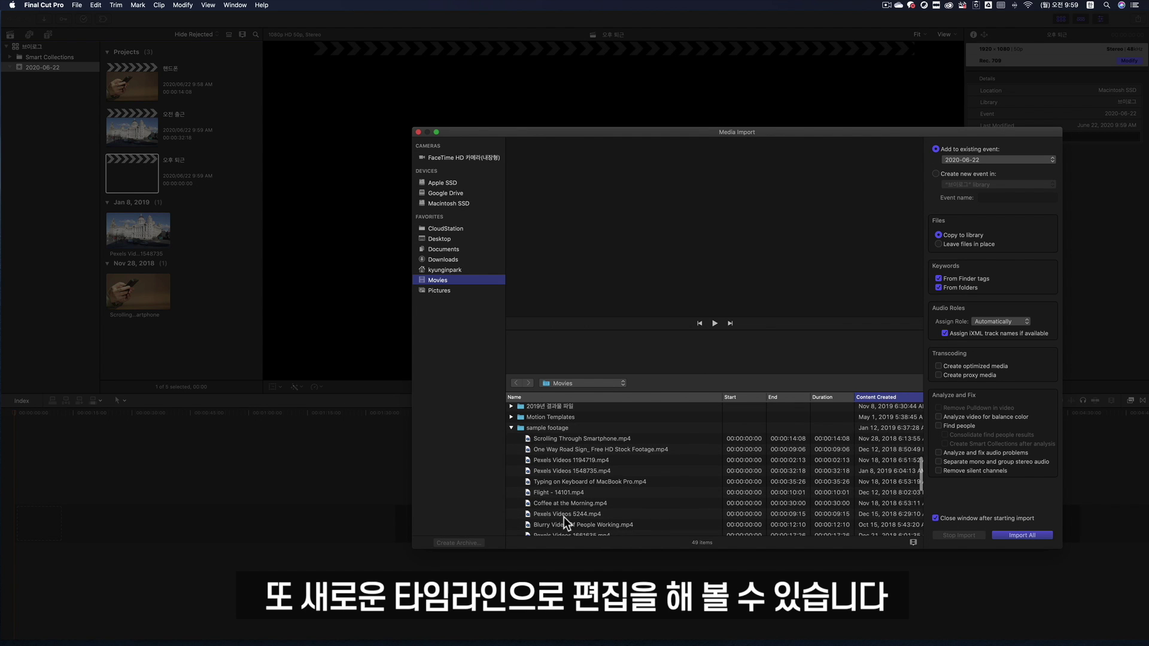
pyautogui.click(564, 517)
pyautogui.scroll(-1, 564, 517)
pyautogui.click(564, 515)
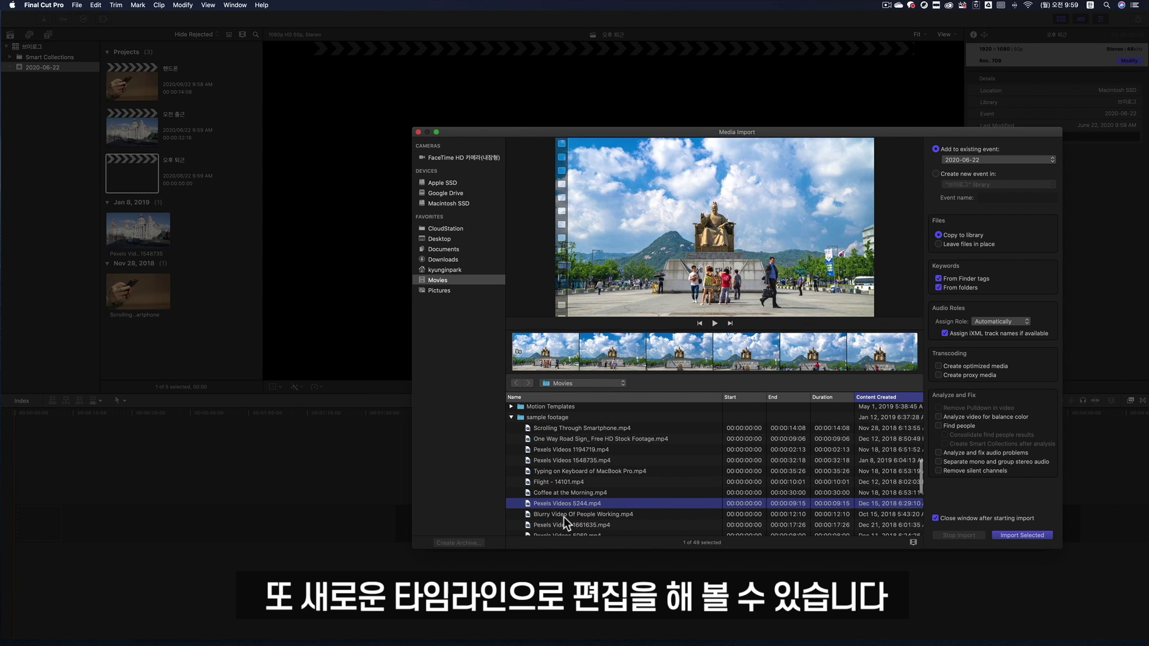
pyautogui.scroll(-2, 564, 518)
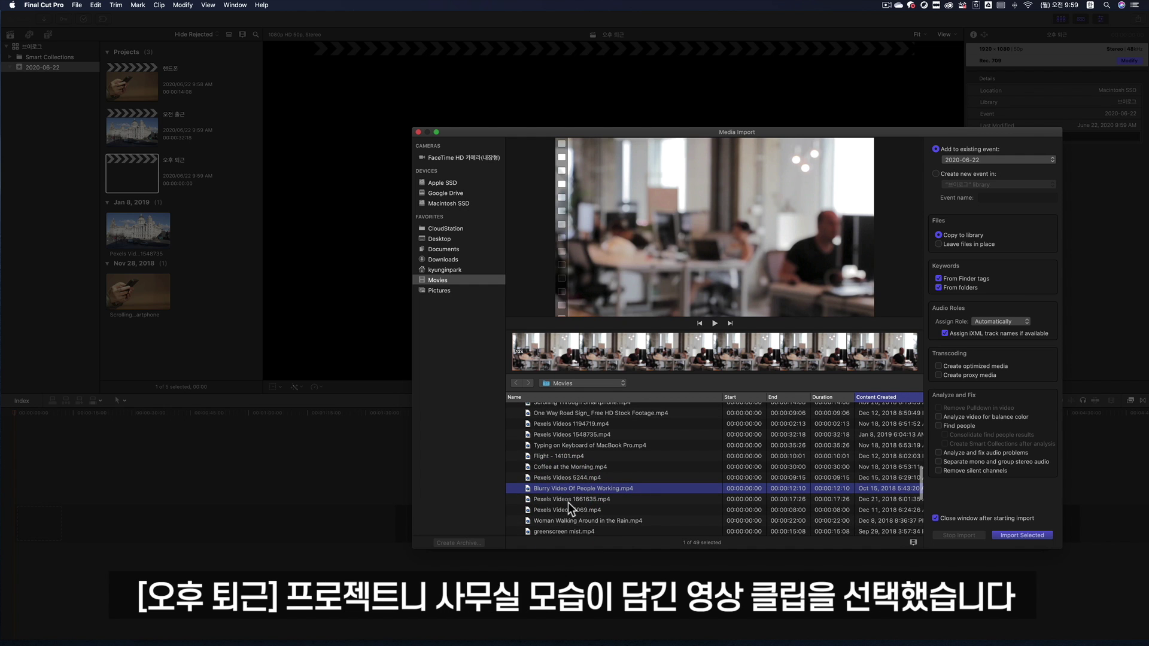
pyautogui.click(1009, 533)
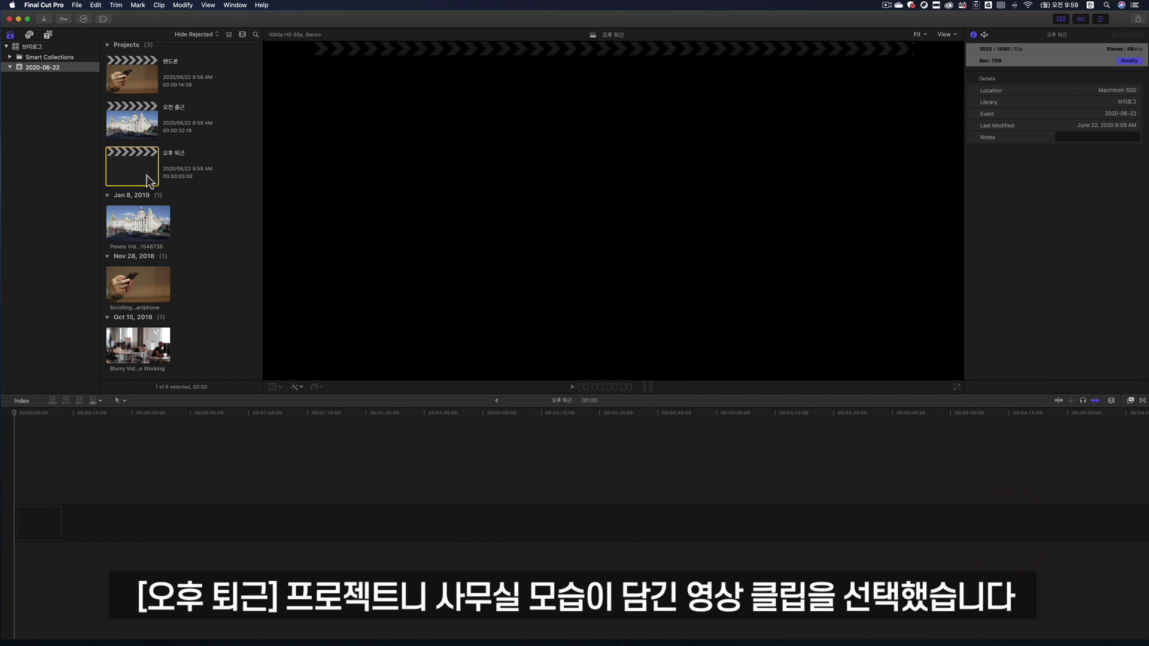
pyautogui.moveTo(149, 347); pyautogui.dragTo(36, 520)
pyautogui.press('super+6')
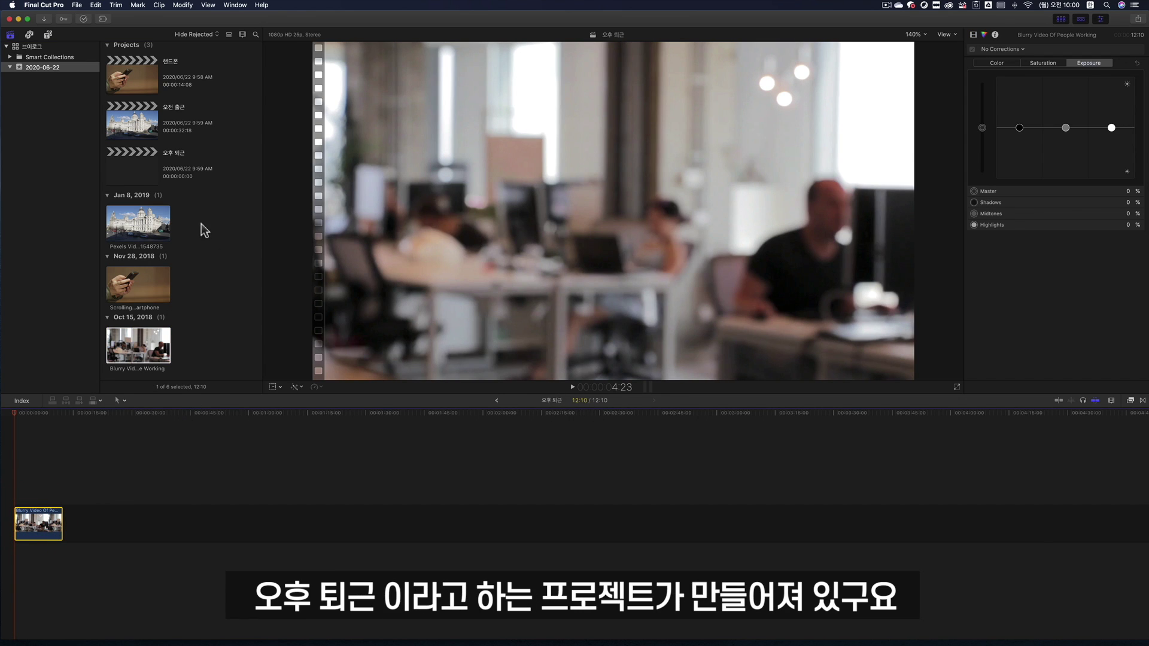
# Step: Switch between the 오전 출근 and 오후 퇴근 projects to review each one's timeline
pyautogui.doubleClick(149, 133)
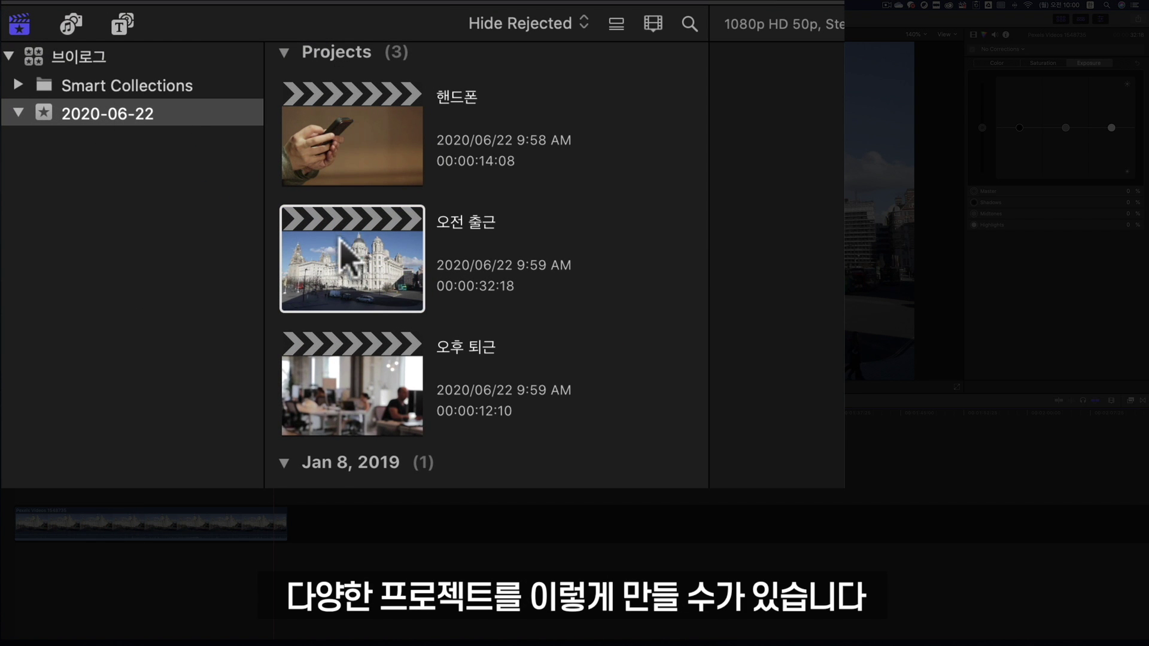
pyautogui.doubleClick(328, 407)
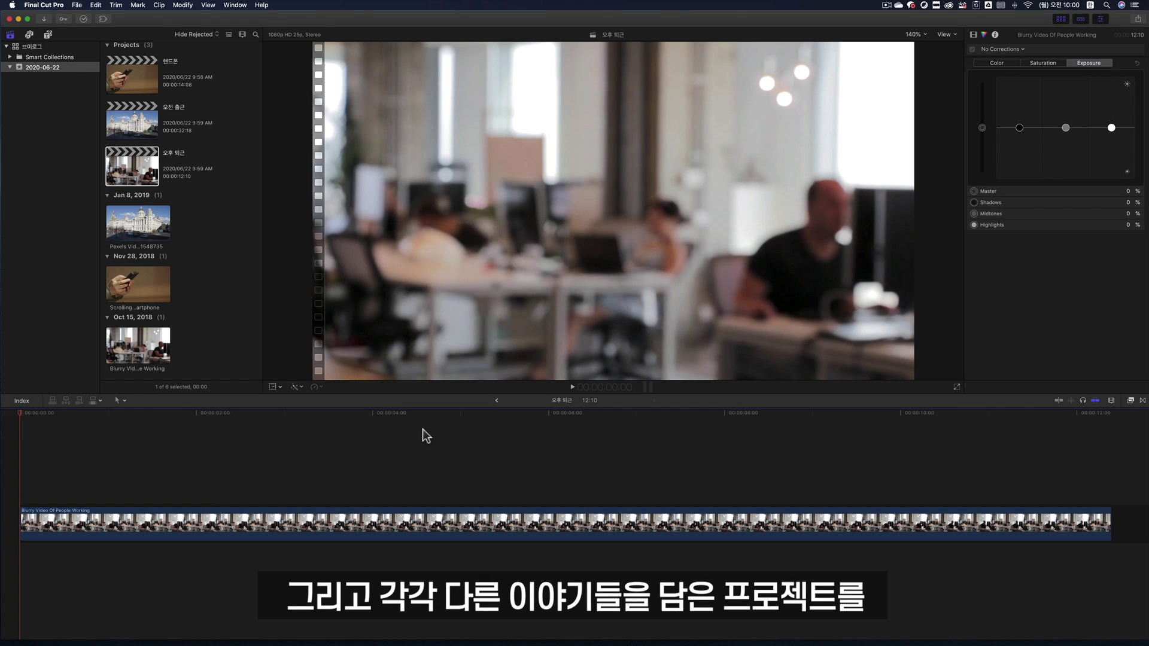
pyautogui.doubleClick(145, 126)
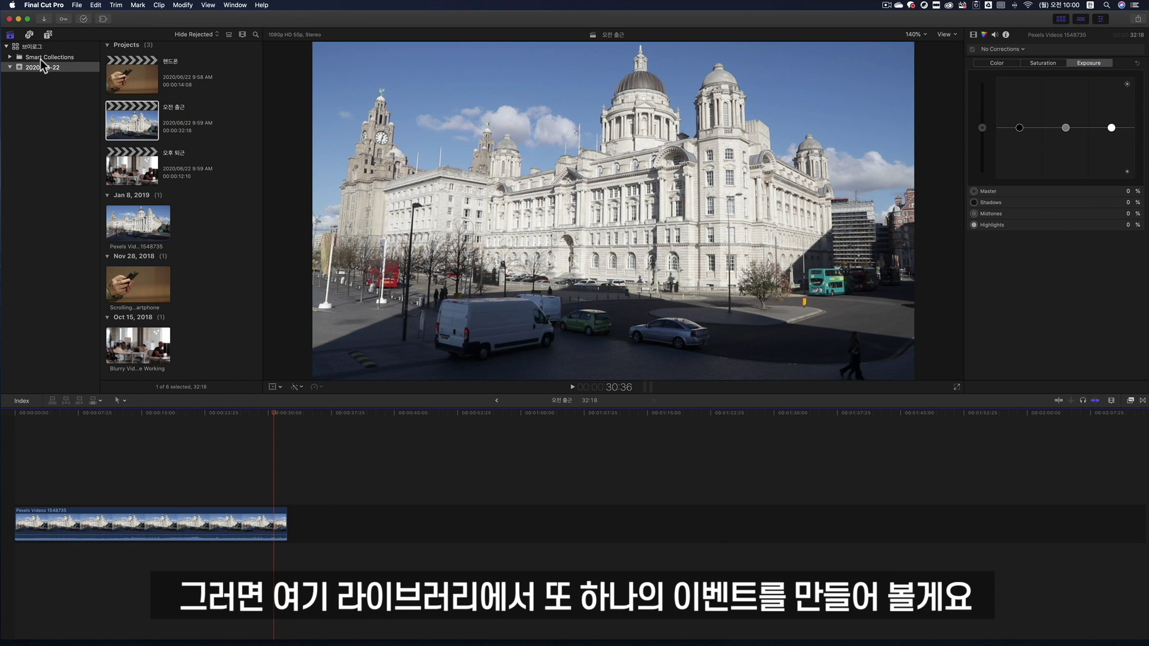
# Step: Create an event named 2020-06-23 in the 브이로그 library, including a new project with automatic settings
pyautogui.click(76, 5)
pyautogui.moveTo(150, 16)
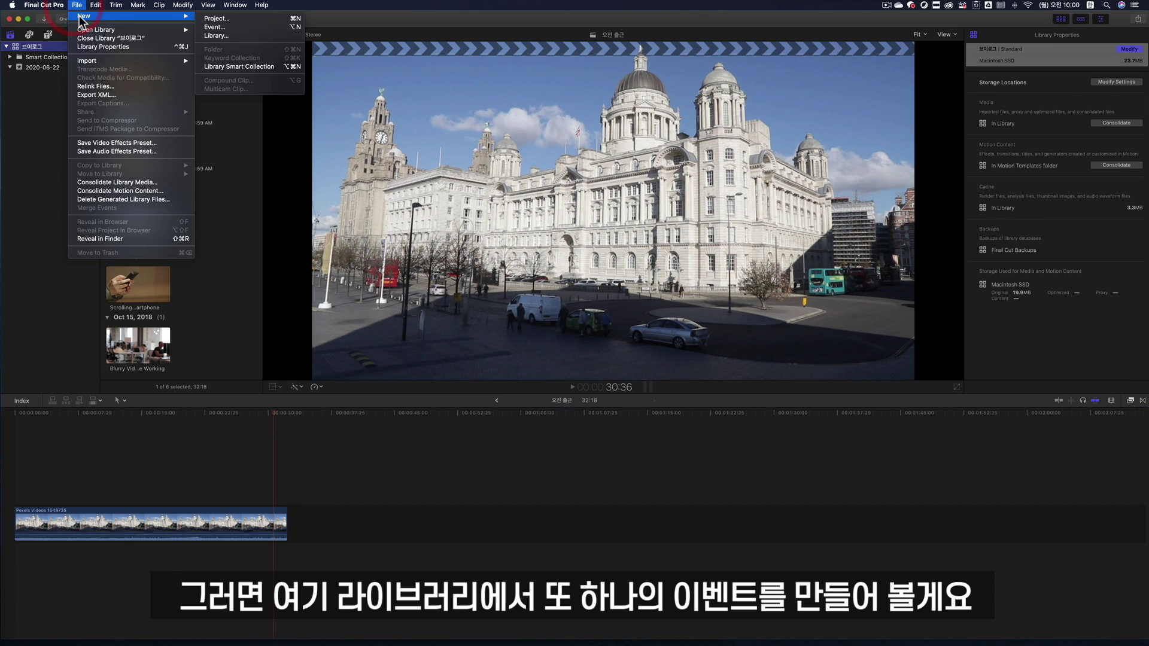
pyautogui.click(231, 26)
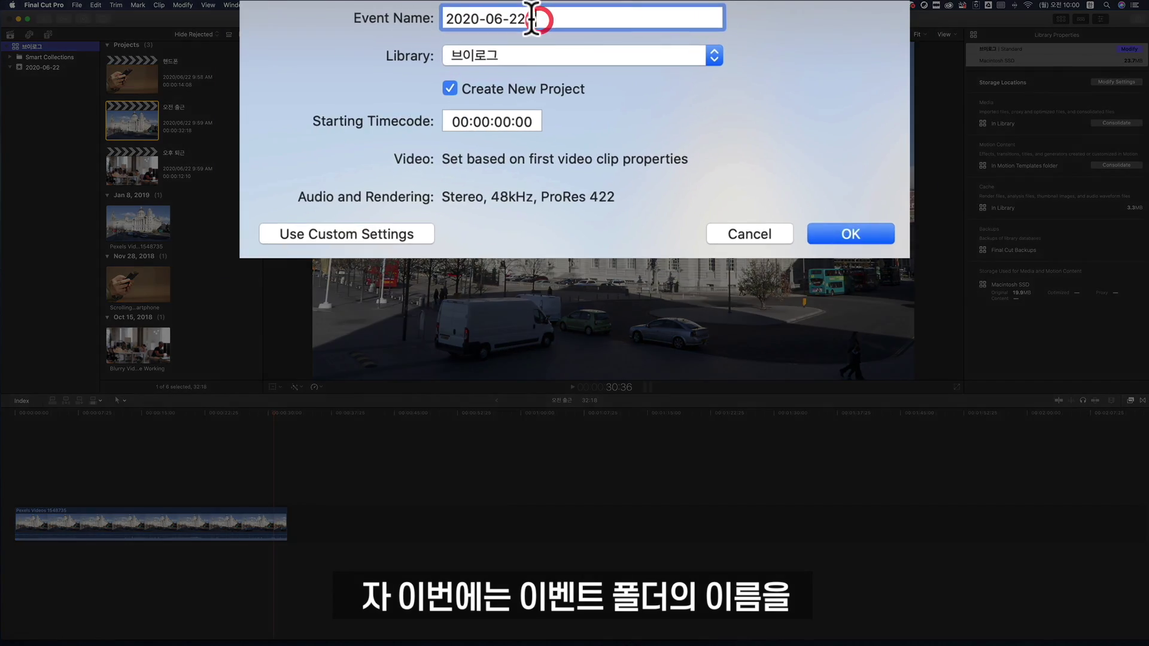
pyautogui.moveTo(561, 36); pyautogui.dragTo(551, 37)
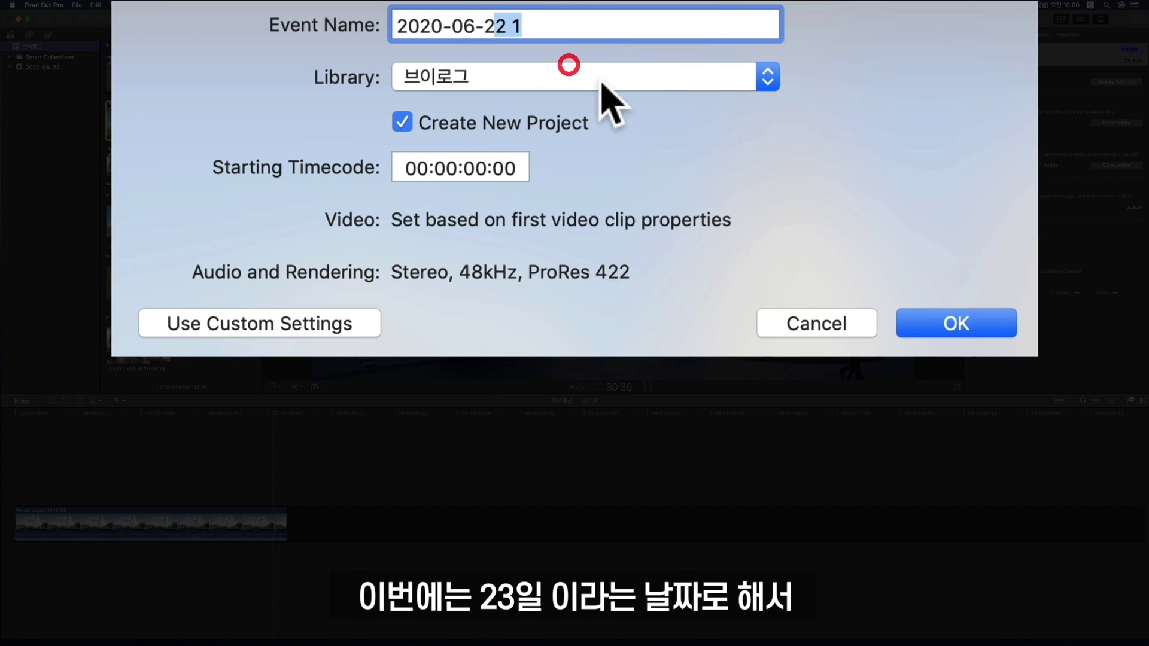
pyautogui.write('3')
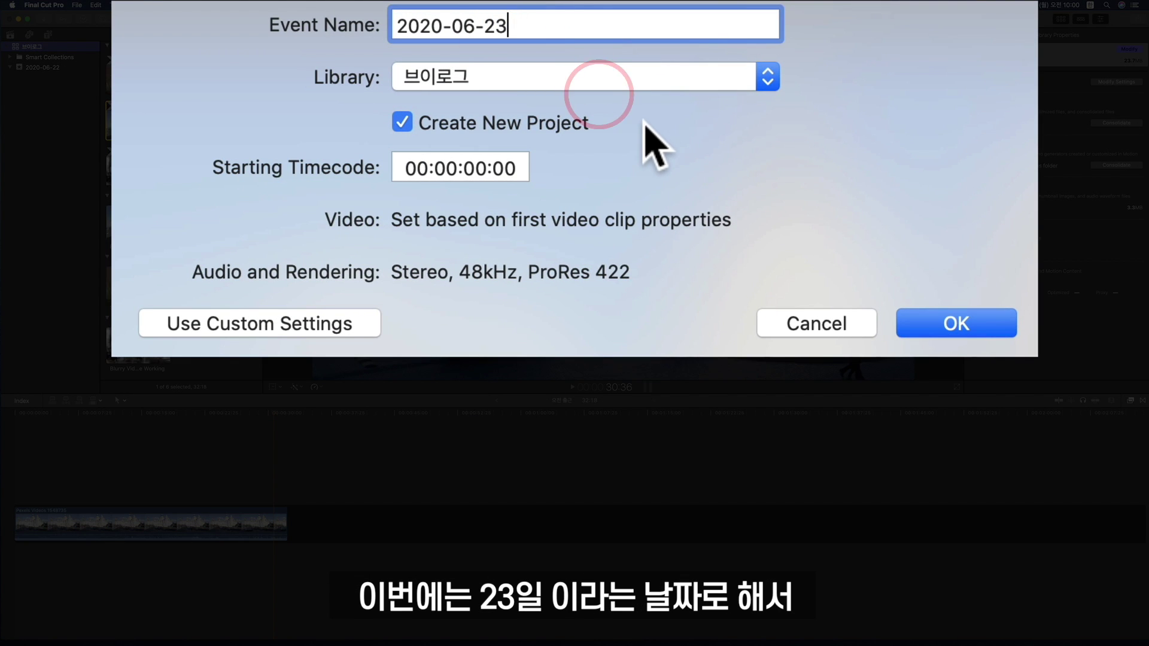
pyautogui.click(952, 323)
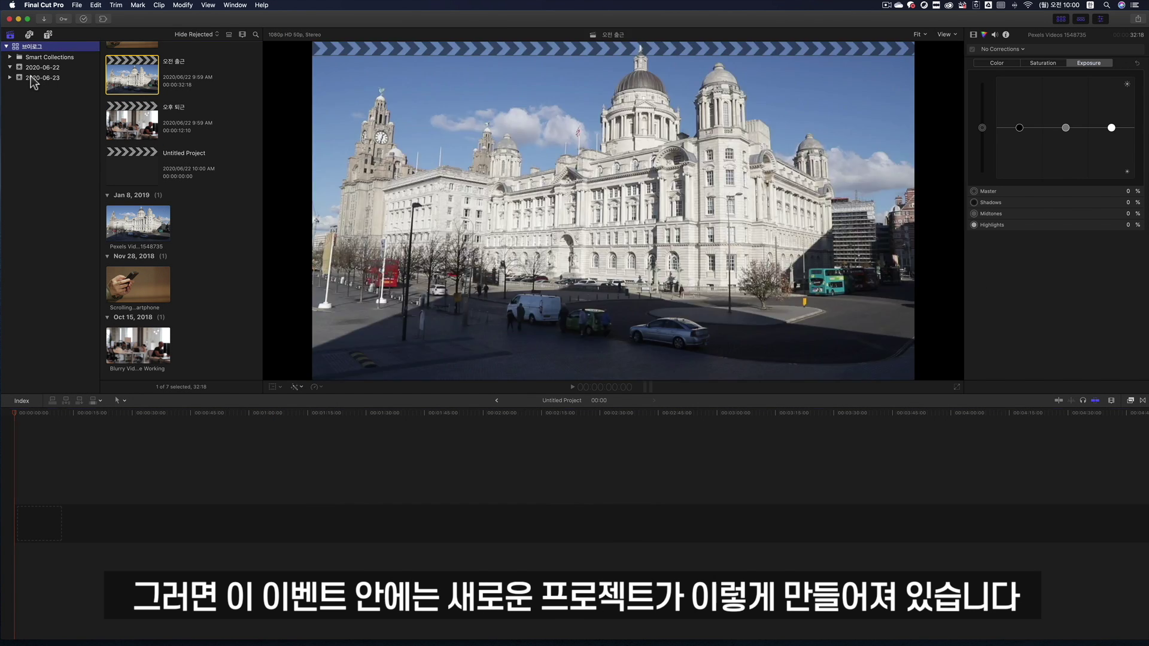
# Step: Compare the projects held in the 2020-06-22 and 2020-06-23 events by selecting each event in turn
pyautogui.click(30, 76)
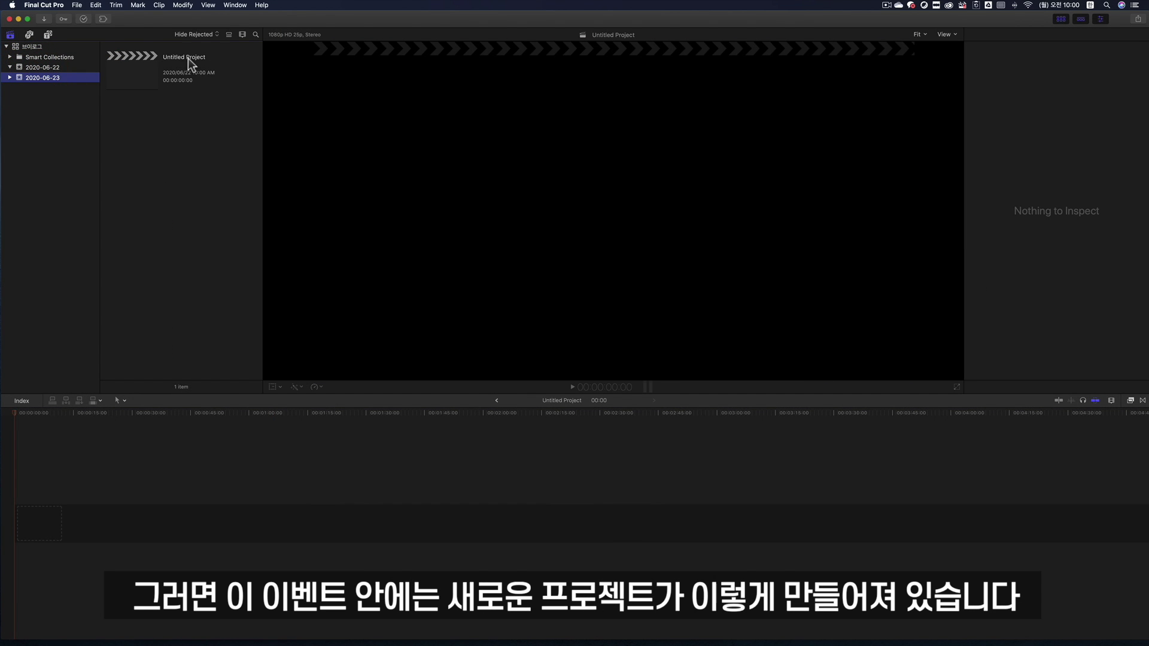
pyautogui.click(44, 67)
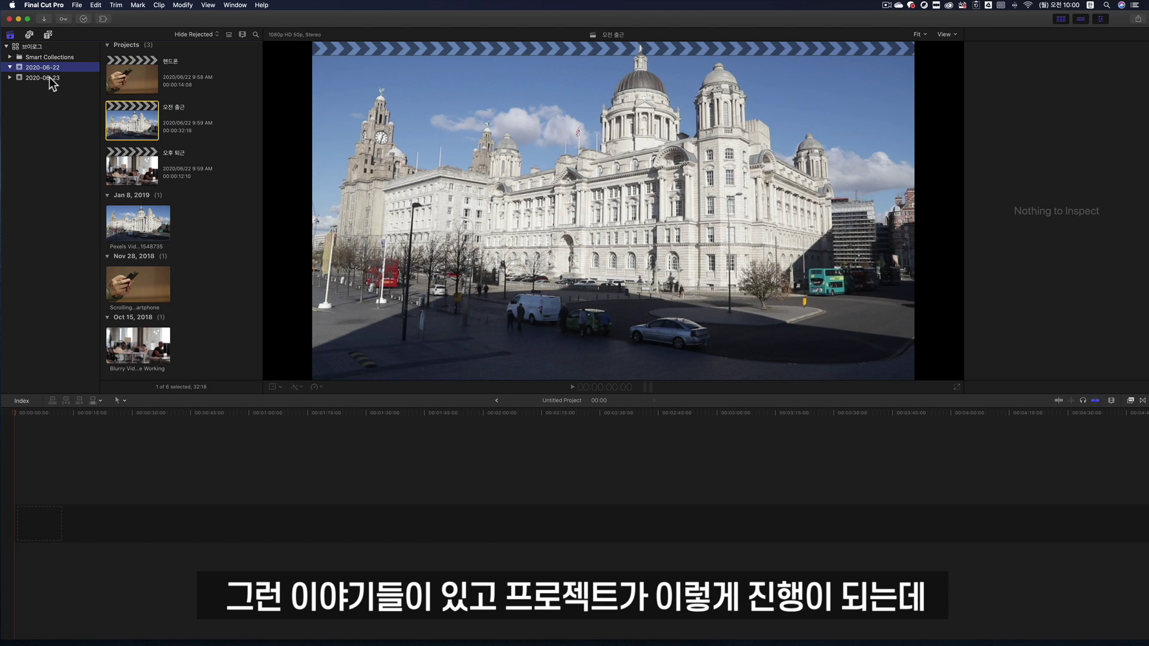
pyautogui.click(49, 77)
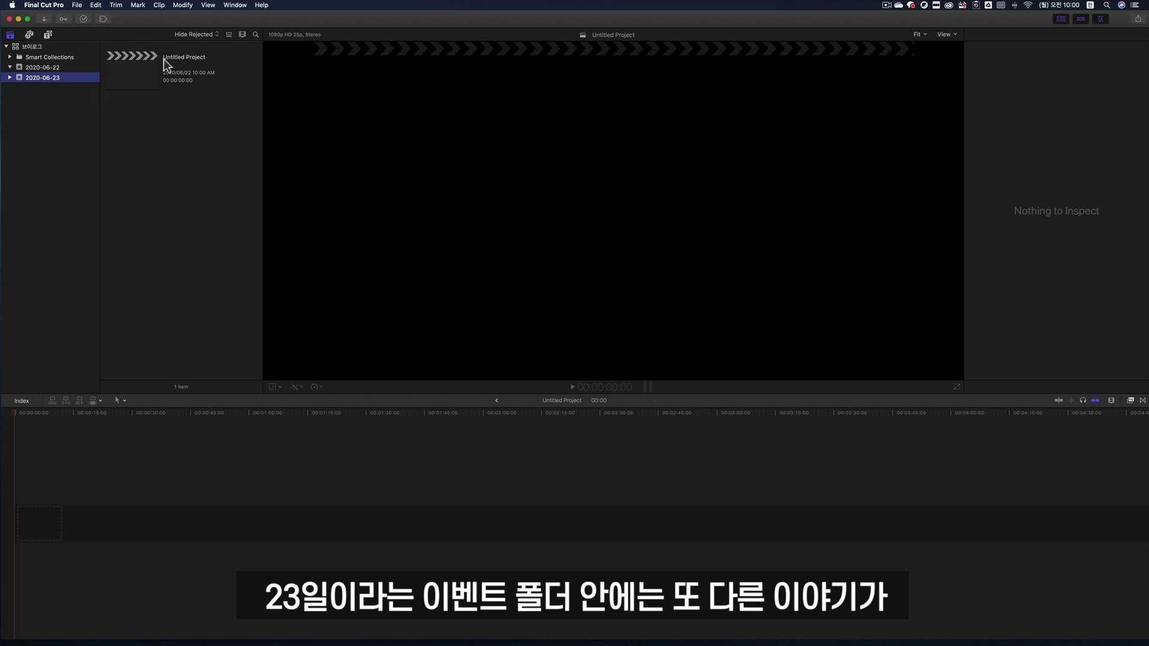
pyautogui.click(182, 57)
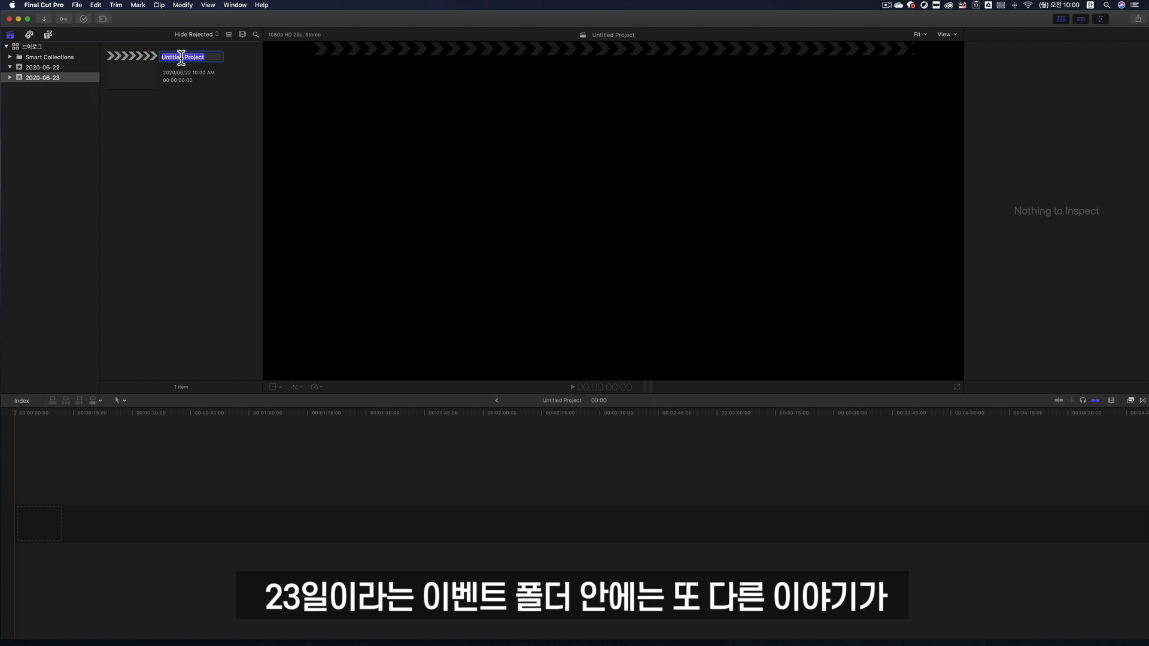
pyautogui.click(198, 117)
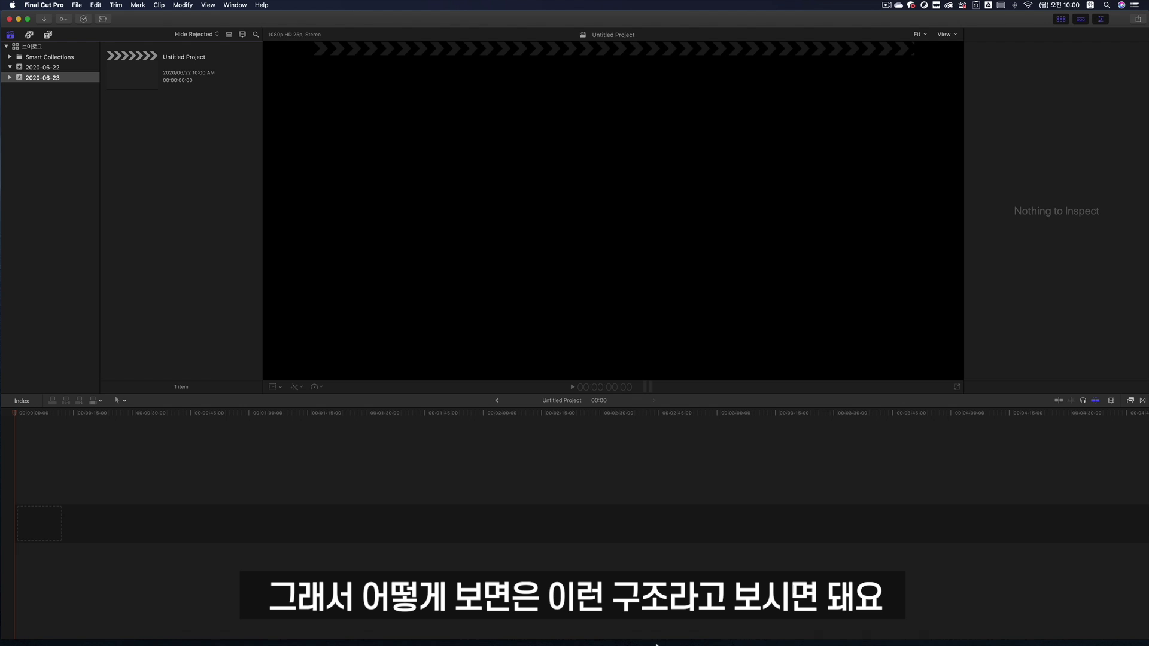
# Step: Switch to Preview and move the library–event diagram aside to view the diagram of libraries, events, projects and clips
pyautogui.click(908, 632)
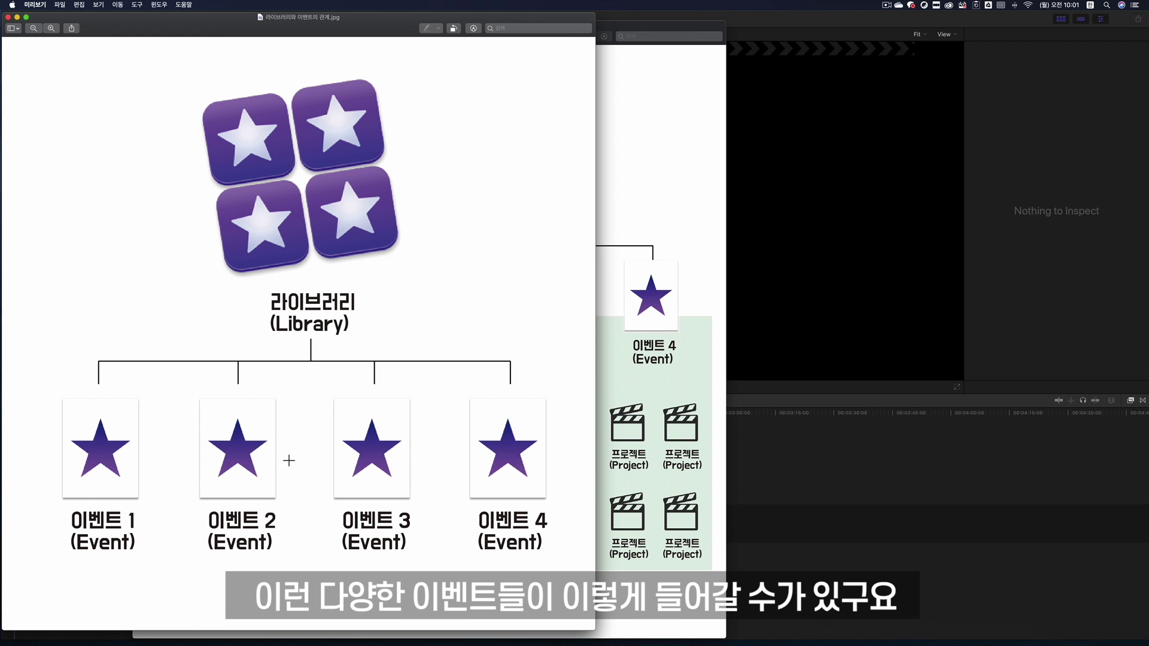
pyautogui.moveTo(191, 25); pyautogui.dragTo(318, 35)
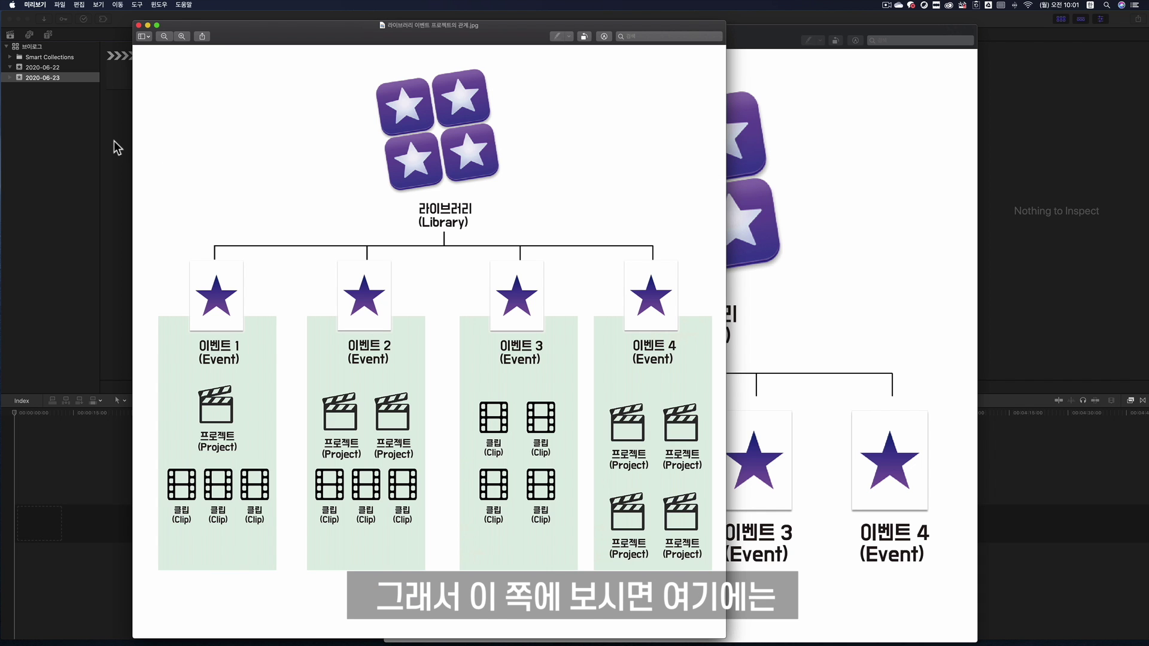
# Step: Return to Final Cut Pro and review the projects and video clips held in the 2020-06-22 event
pyautogui.click(68, 77)
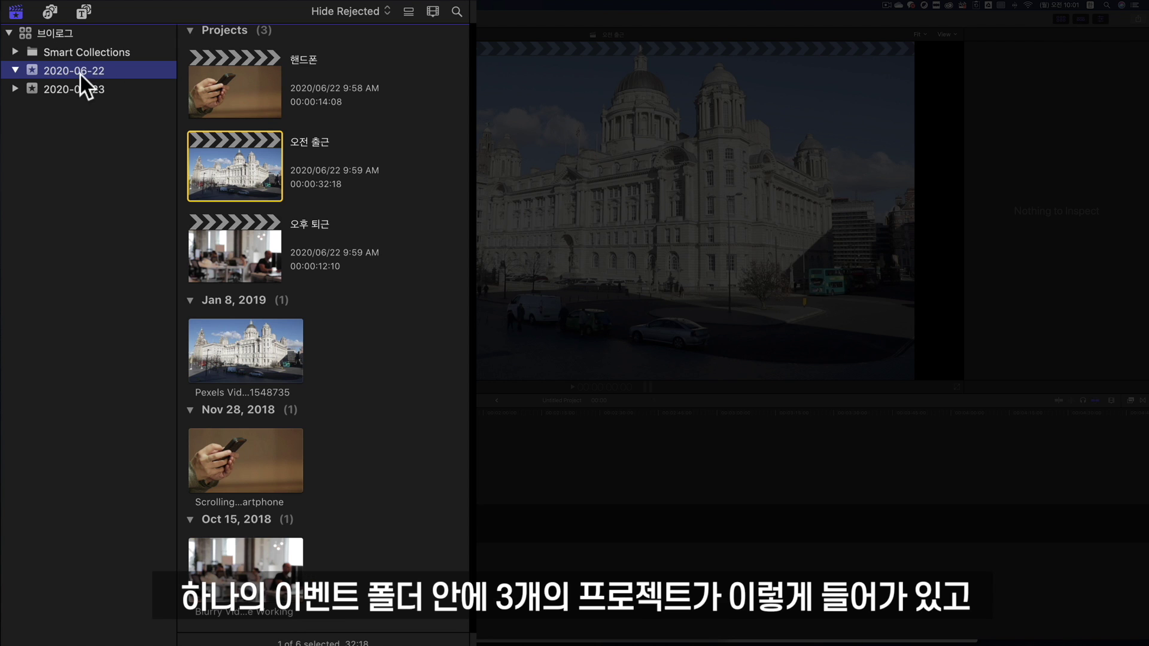
pyautogui.click(256, 170)
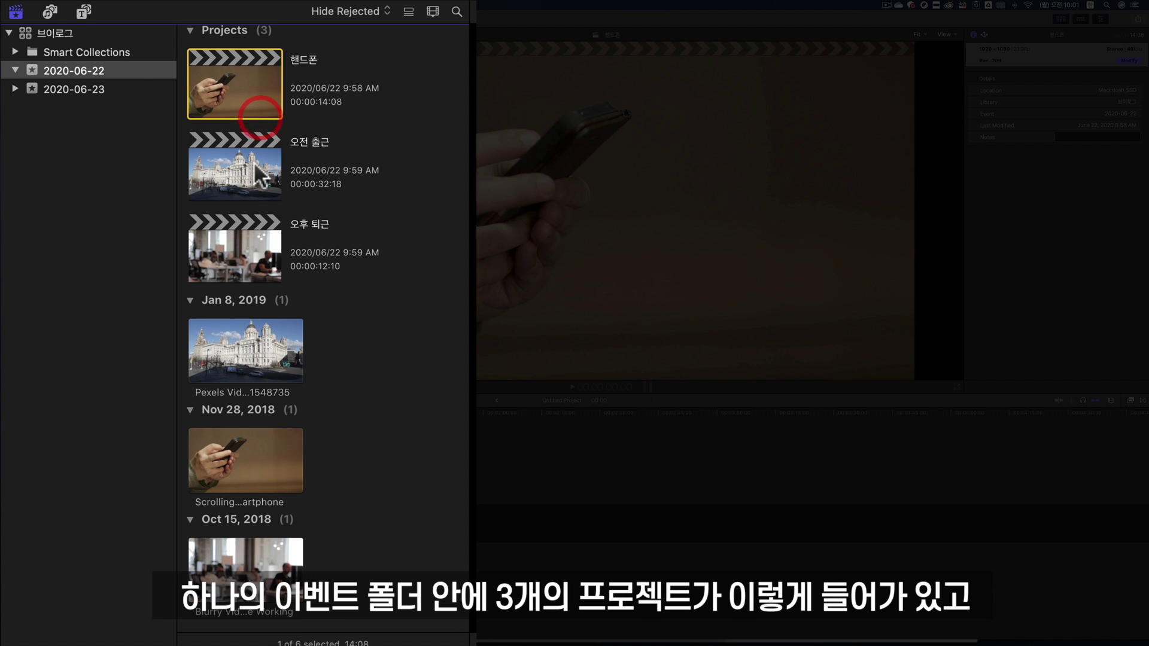
pyautogui.click(250, 253)
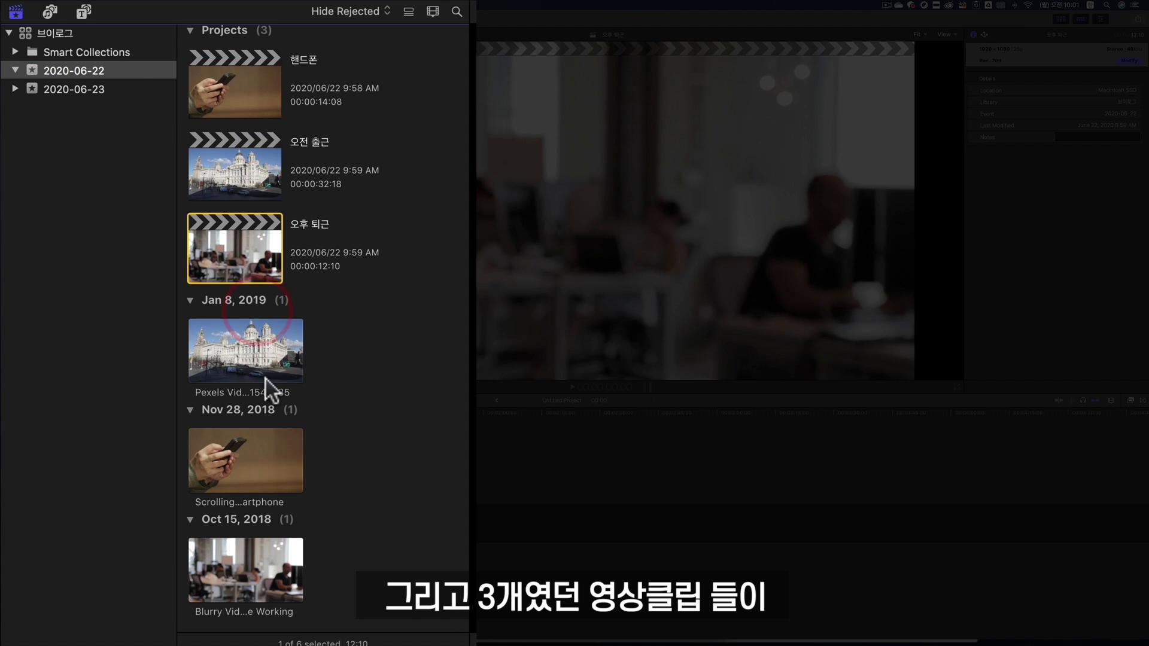
pyautogui.click(255, 460)
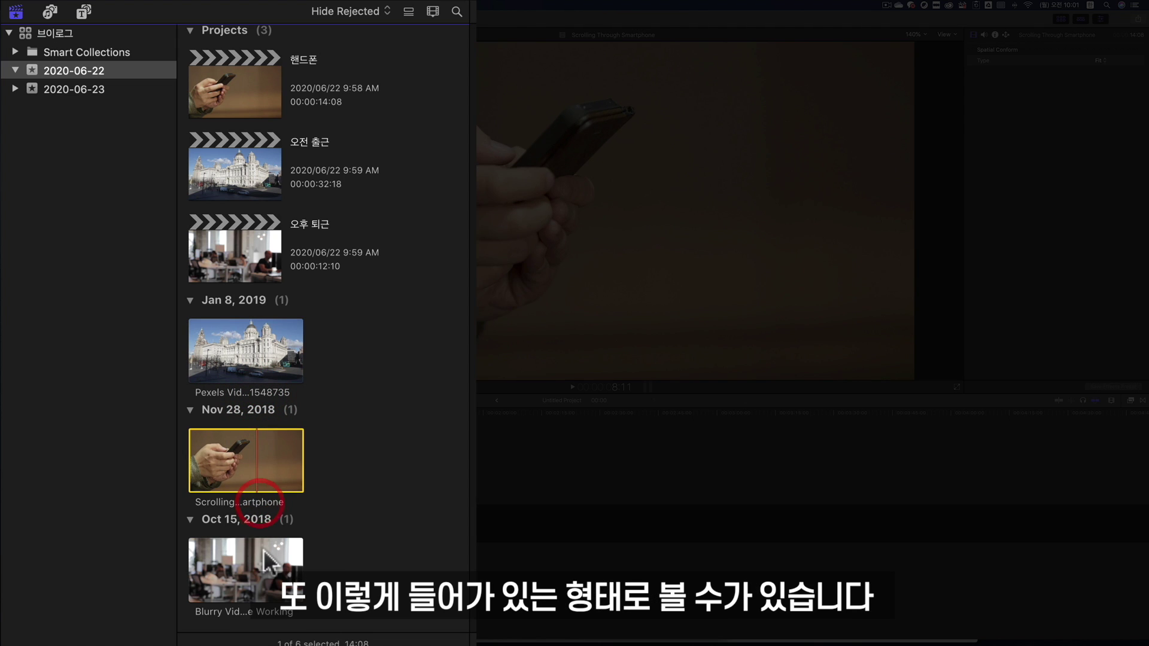
pyautogui.click(264, 548)
pyautogui.click(263, 443)
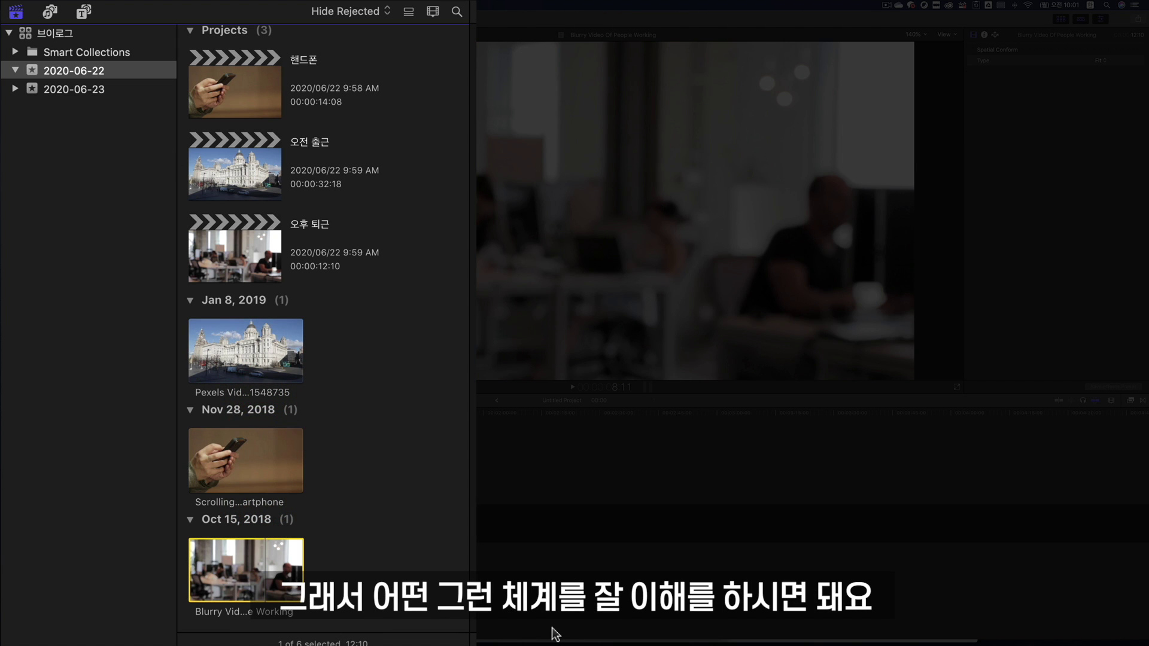
# Step: Bring the Preview diagram back to the front to examine how a library contains events, projects and clips
pyautogui.moveTo(749, 643)
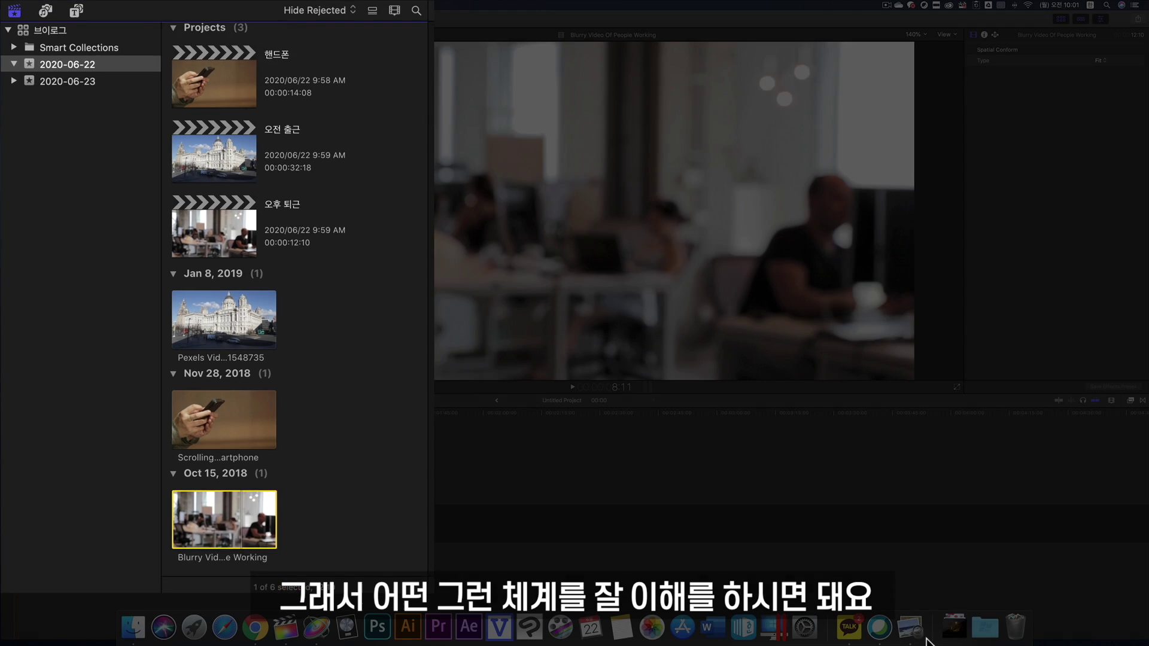
pyautogui.click(910, 627)
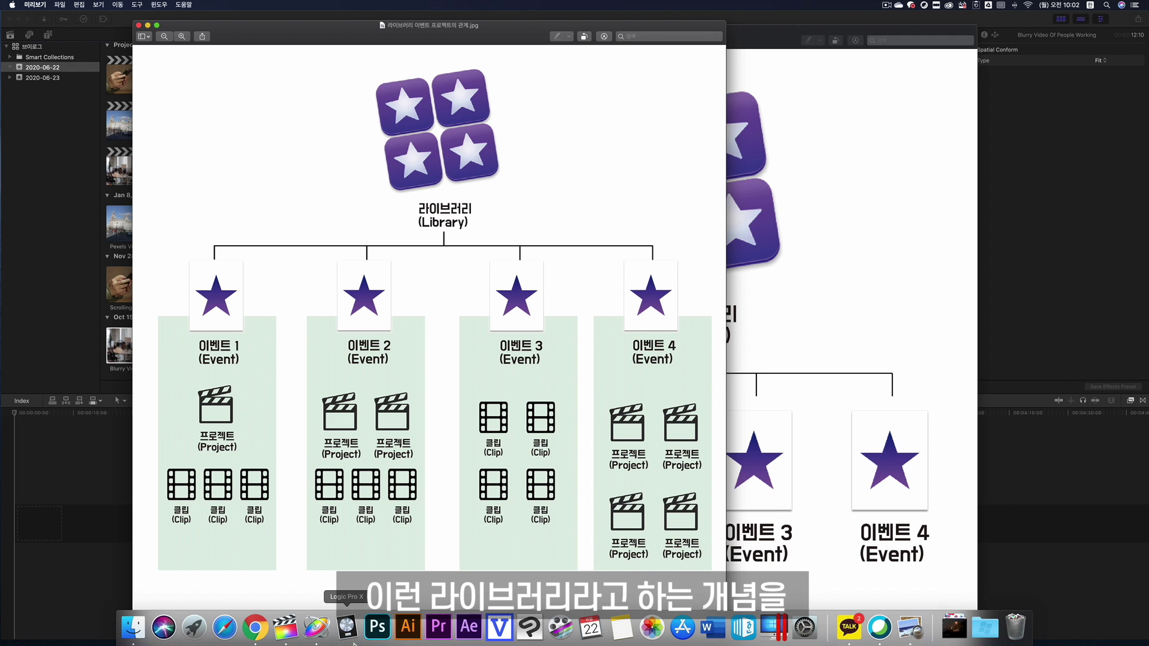
# Step: Switch to Finder, move the 브이로그 library to an empty spot in the 동영상 folder and show its package contents
pyautogui.click(138, 635)
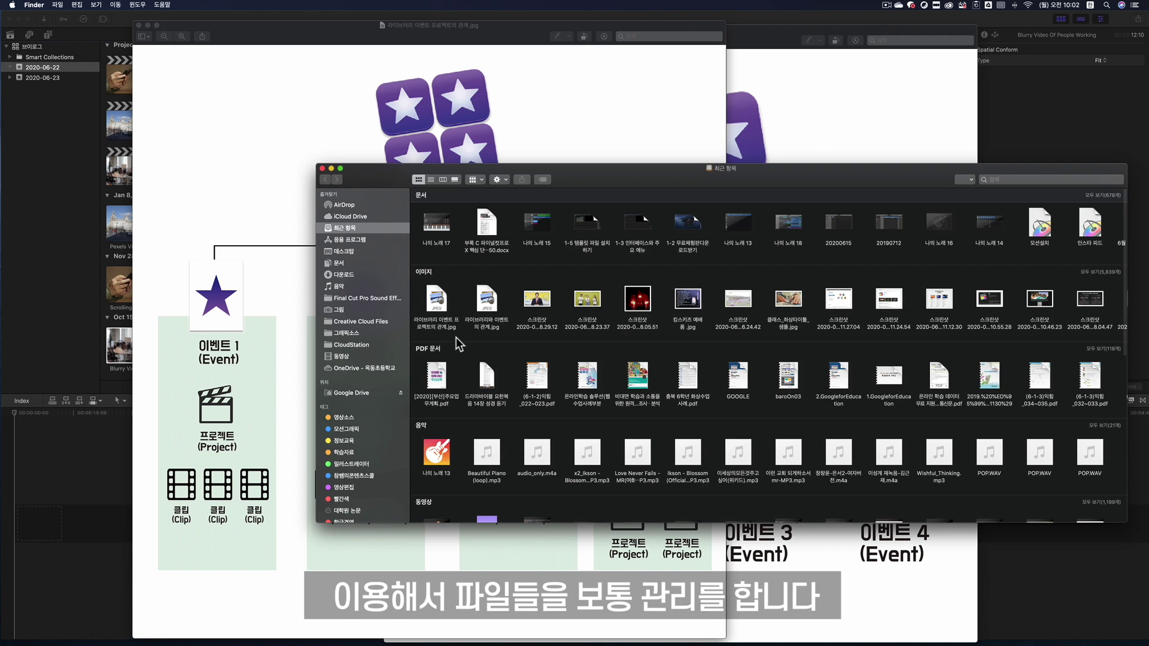
pyautogui.click(352, 357)
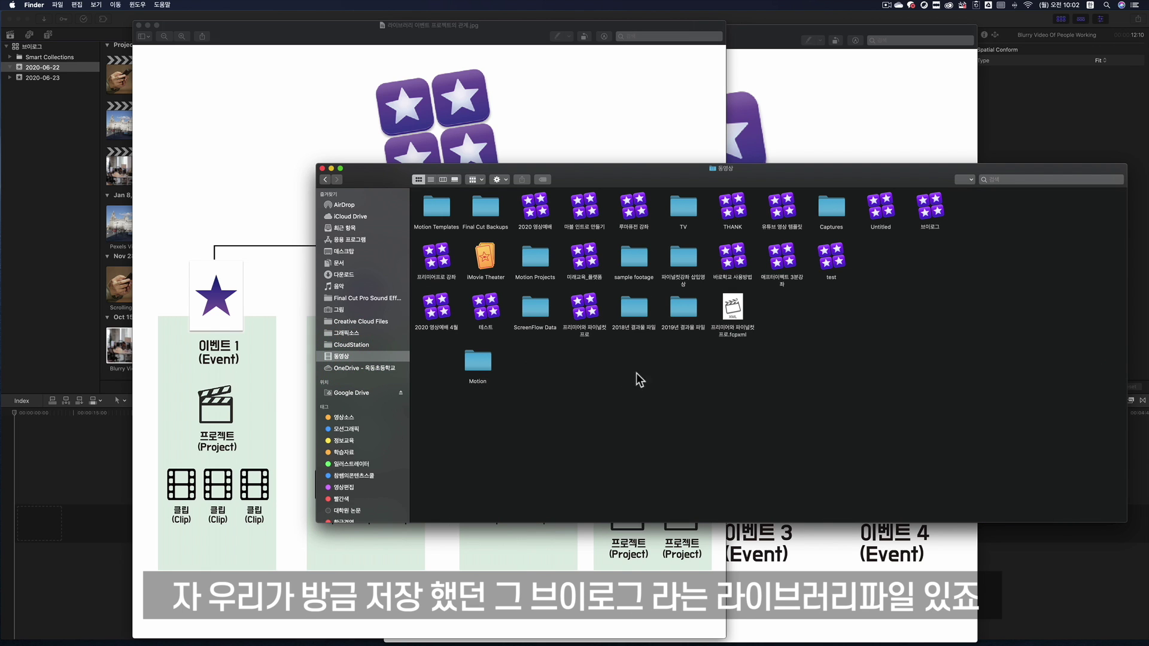
pyautogui.click(933, 214)
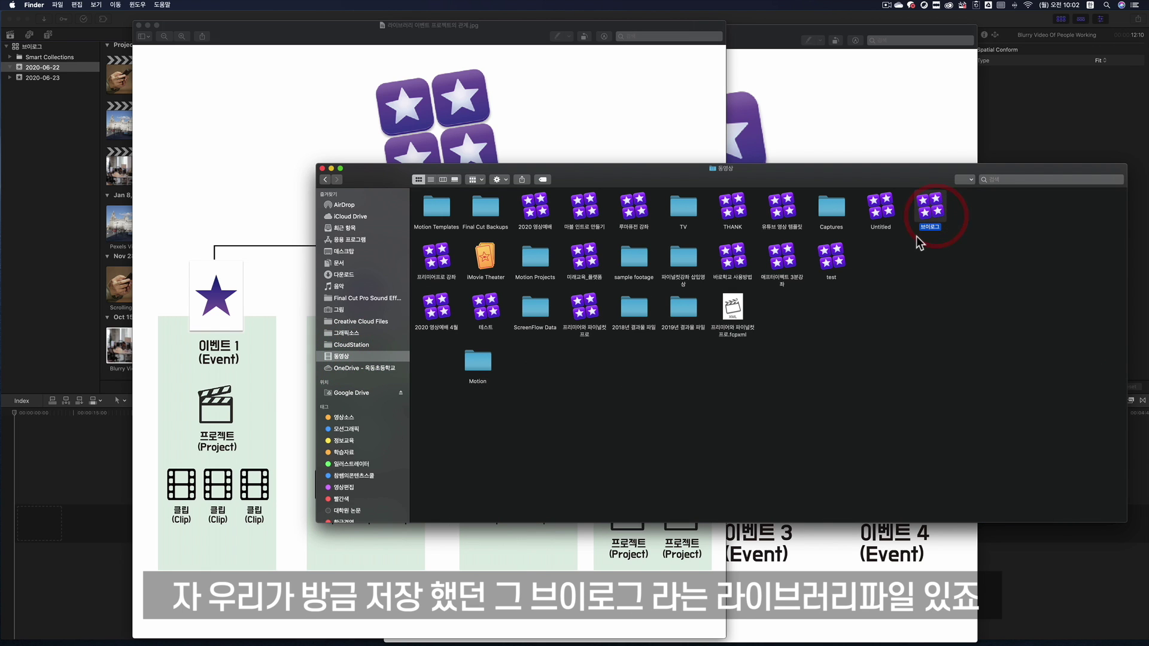
pyautogui.moveTo(934, 214); pyautogui.dragTo(621, 389)
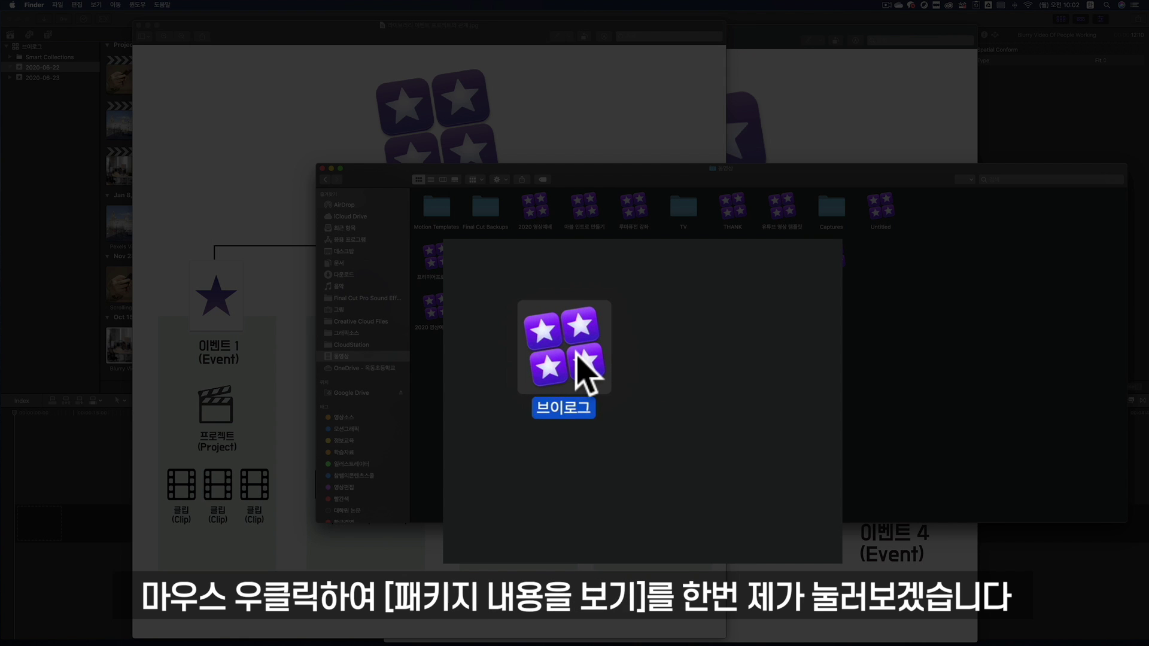
pyautogui.rightClick(620, 388)
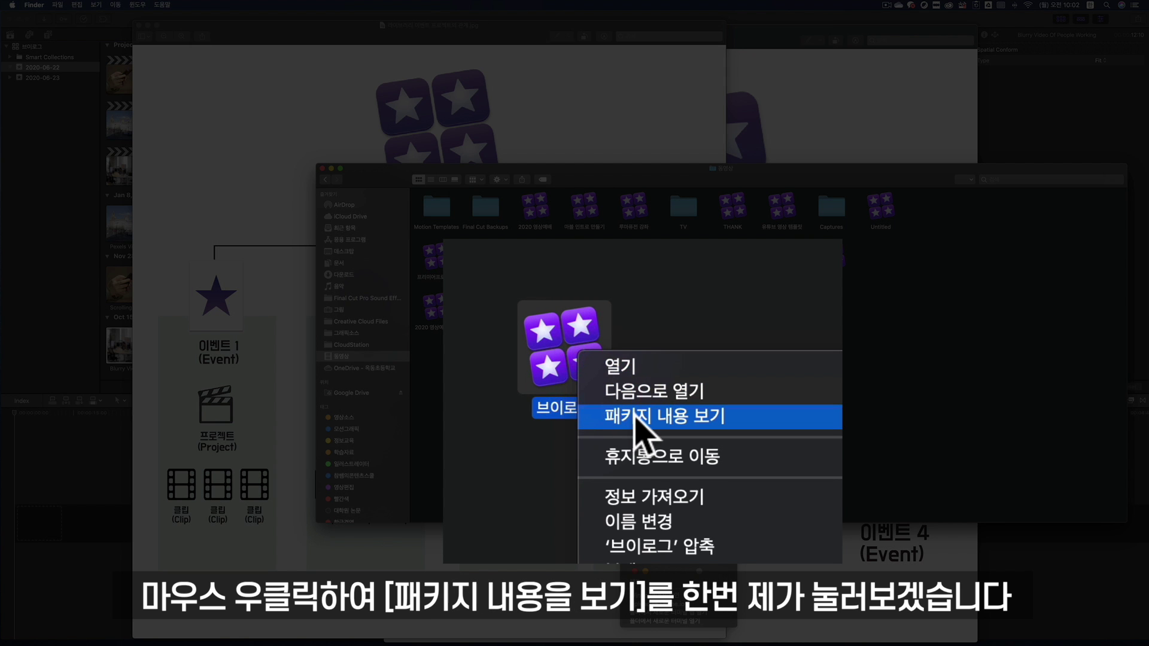
pyautogui.click(641, 408)
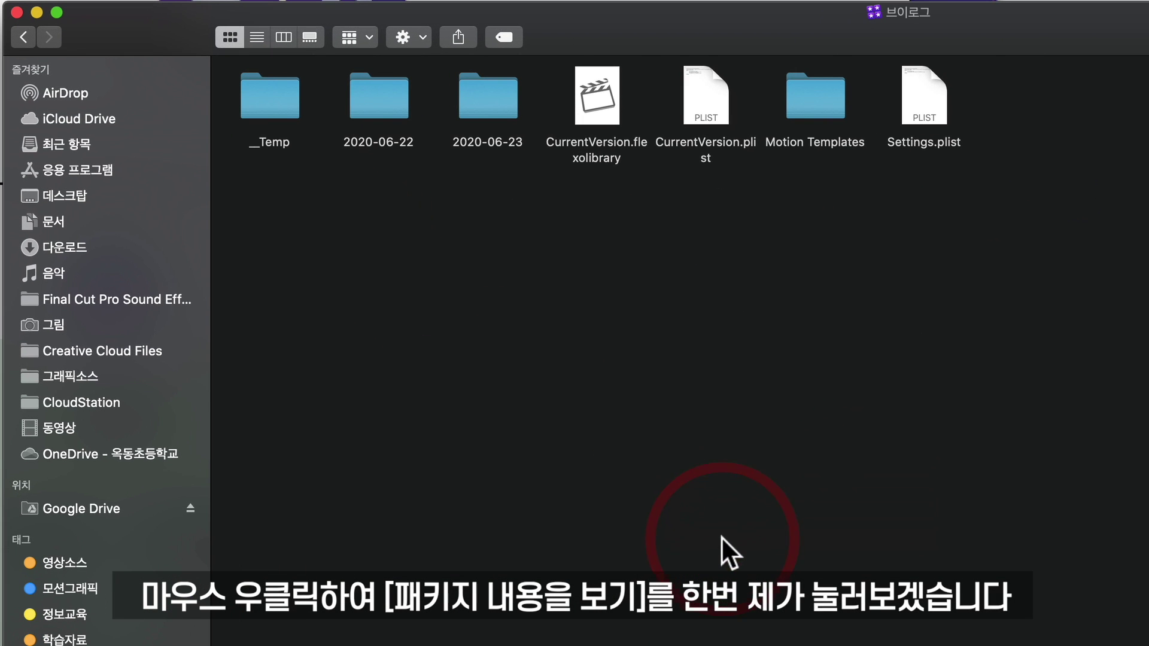
# Step: Compare the 2020-06-22 and 2020-06-23 event folders in the package, and open the 2020-06-22 folder
pyautogui.click(396, 103)
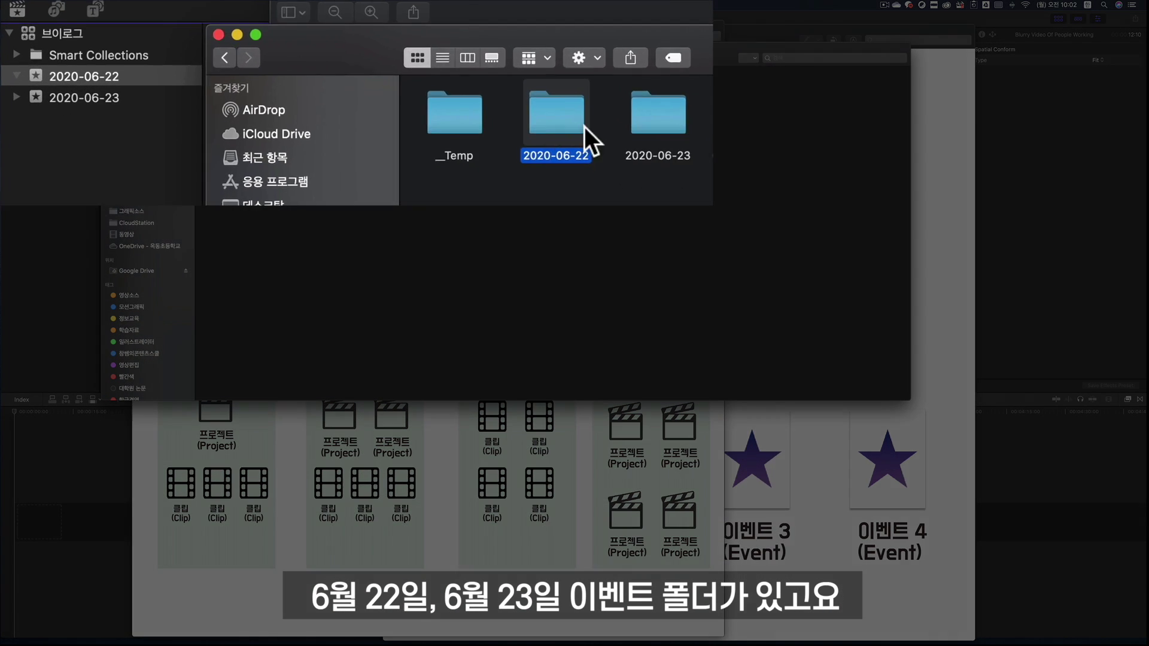
pyautogui.click(324, 95)
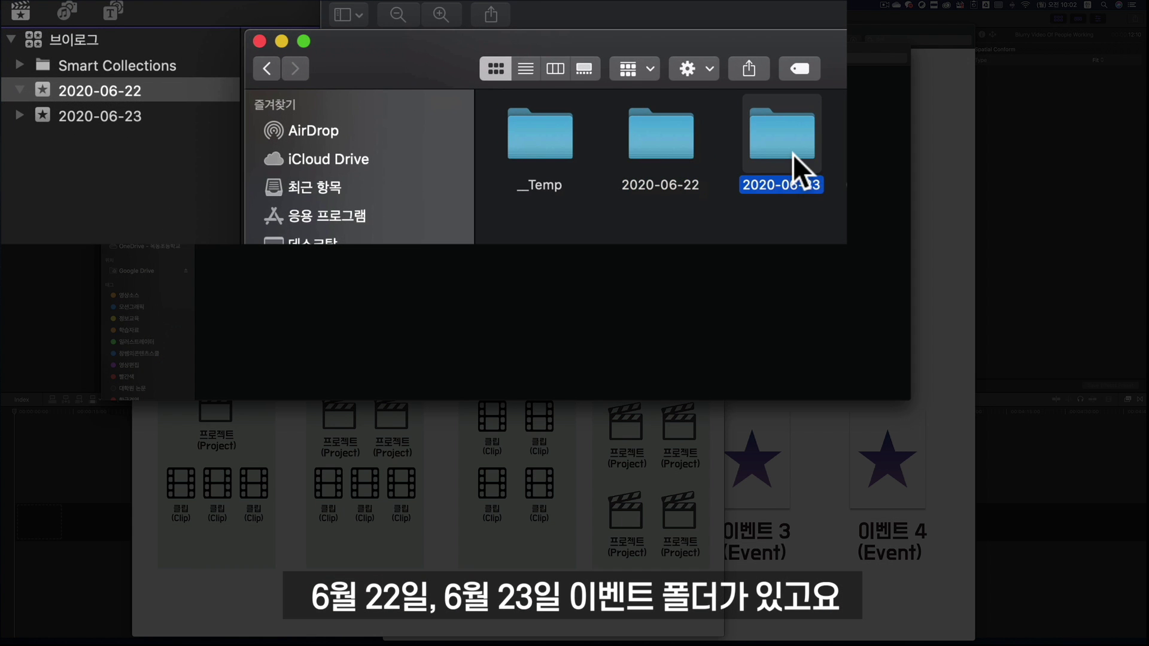
pyautogui.doubleClick(649, 137)
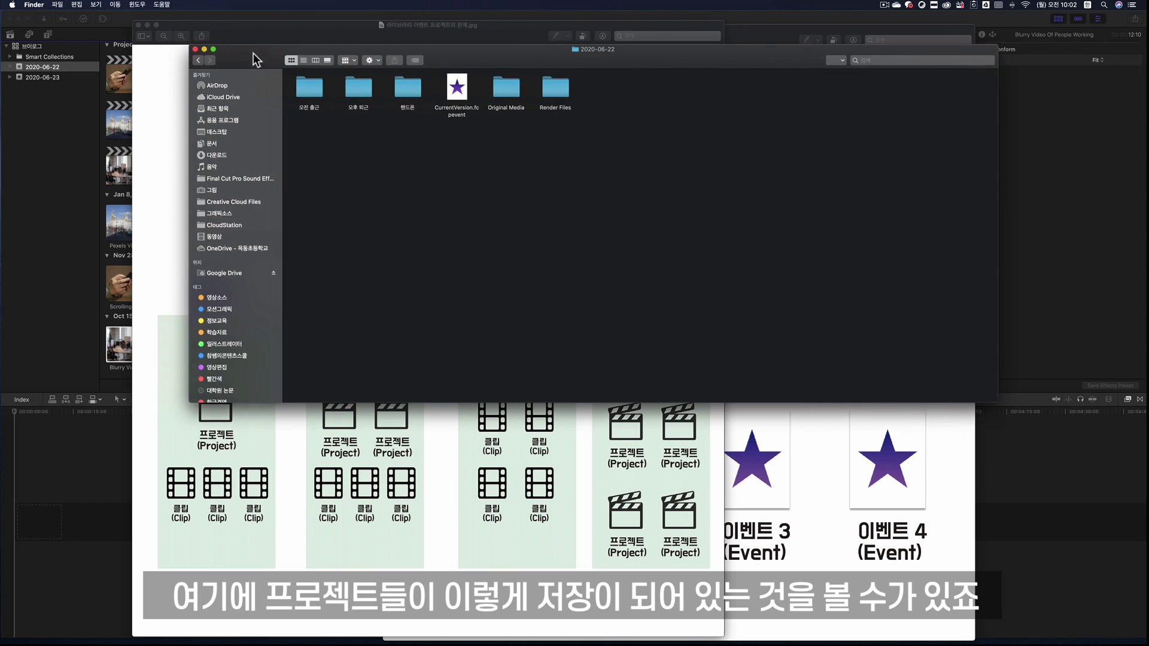
# Step: Rearrange the diagram and Finder windows so the Final Cut Pro project list can be seen beside the 2020-06-22 folder
pyautogui.click(214, 35)
pyautogui.moveTo(227, 34); pyautogui.dragTo(477, 38)
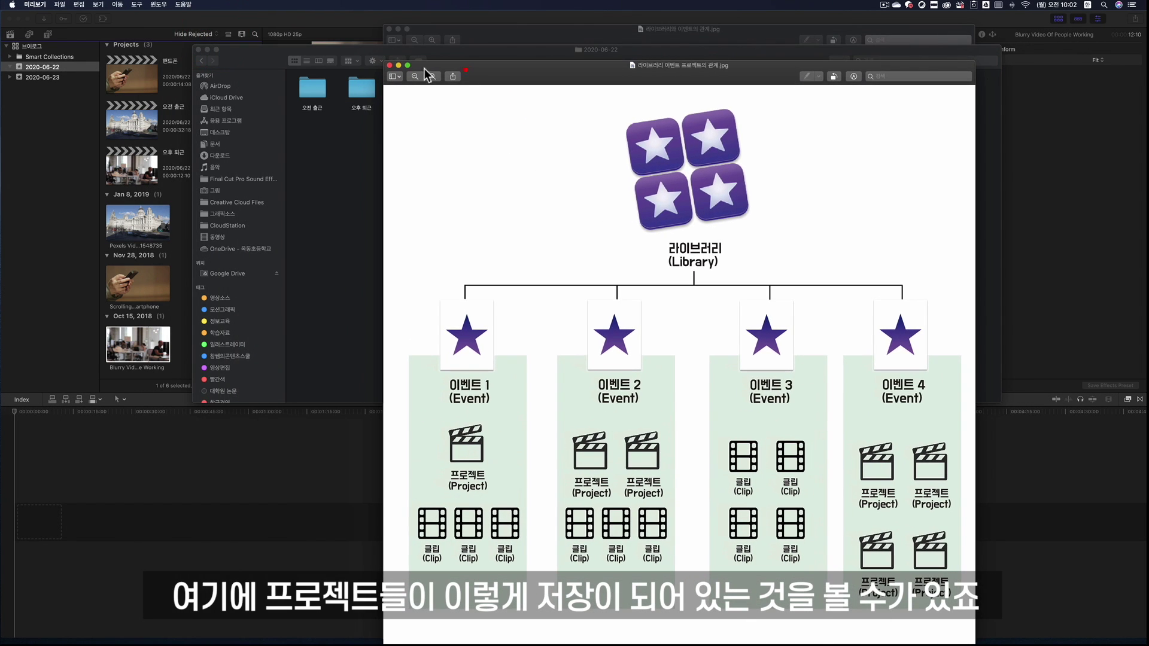
pyautogui.click(316, 51)
pyautogui.moveTo(301, 52); pyautogui.dragTo(340, 50)
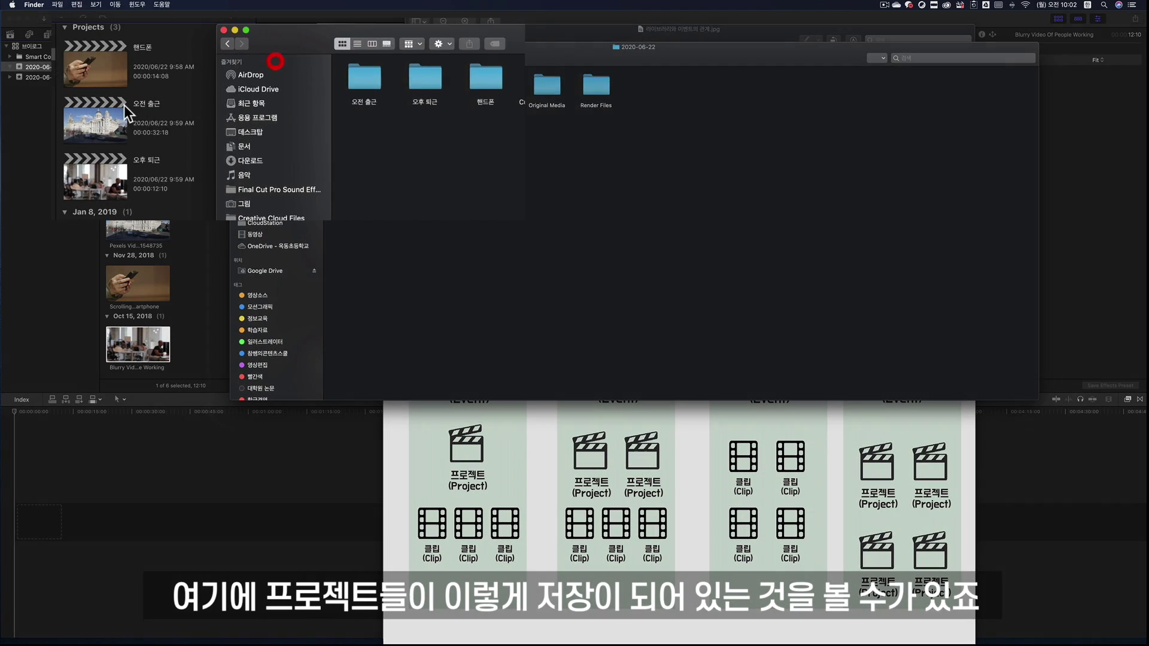
# Step: Match the 오전 출근, 오후 퇴근 and 핸드폰 folders to the projects, and check inside 오후 퇴근 and 오전 출근
pyautogui.click(357, 85)
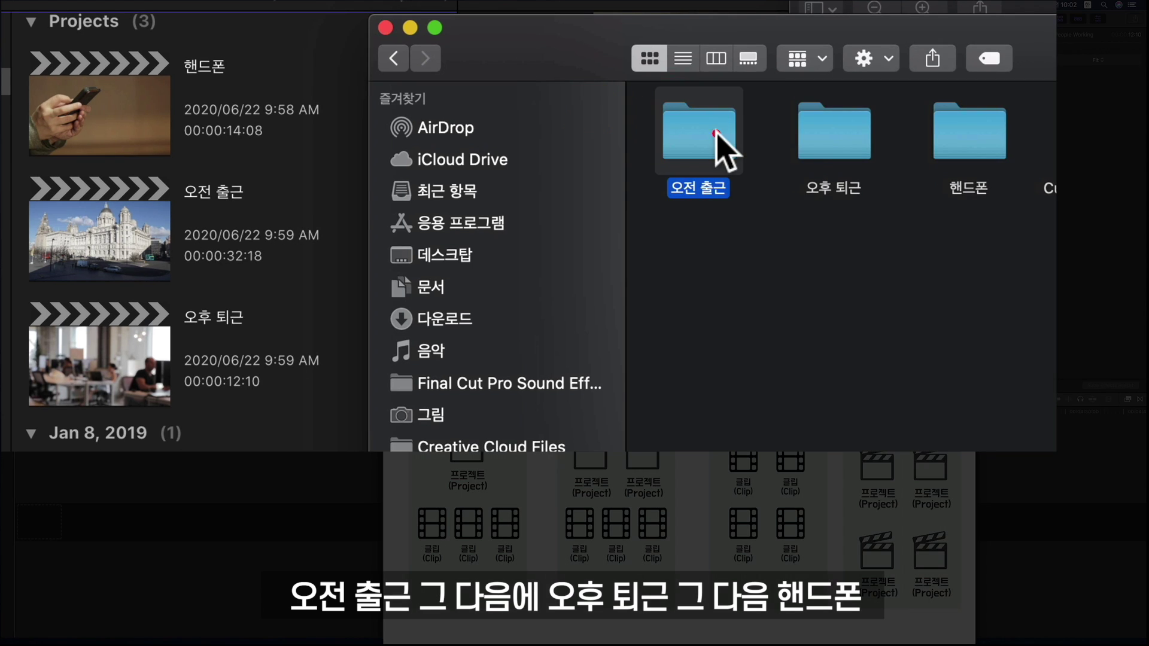
pyautogui.click(841, 144)
pyautogui.click(956, 122)
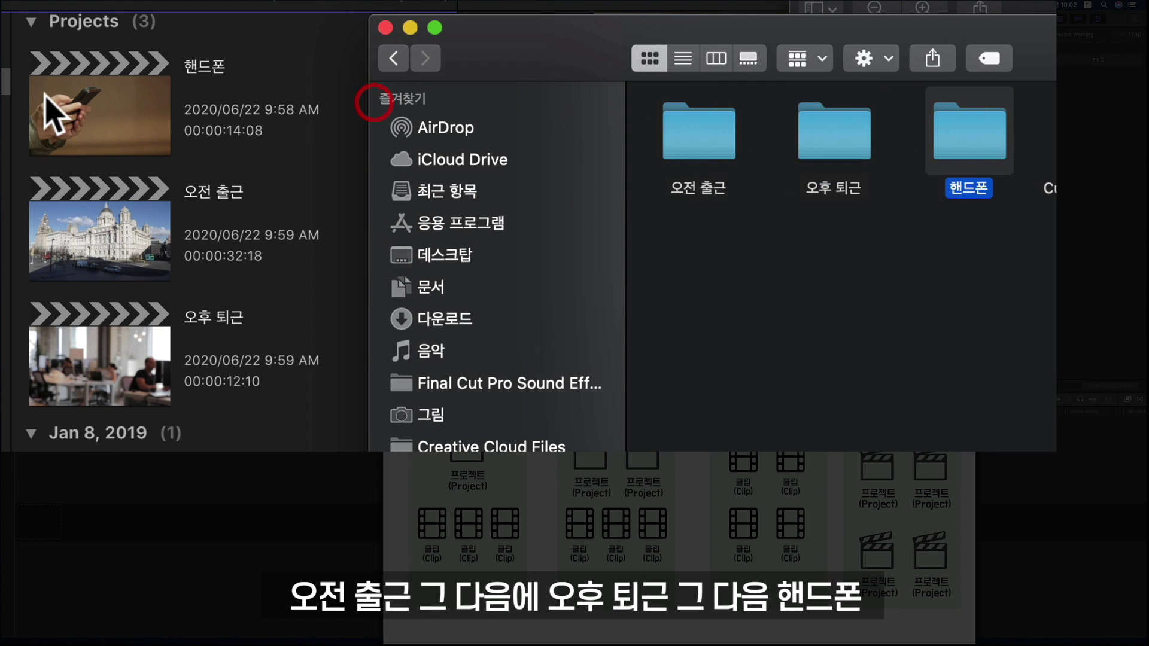
pyautogui.click(832, 134)
pyautogui.doubleClick(833, 133)
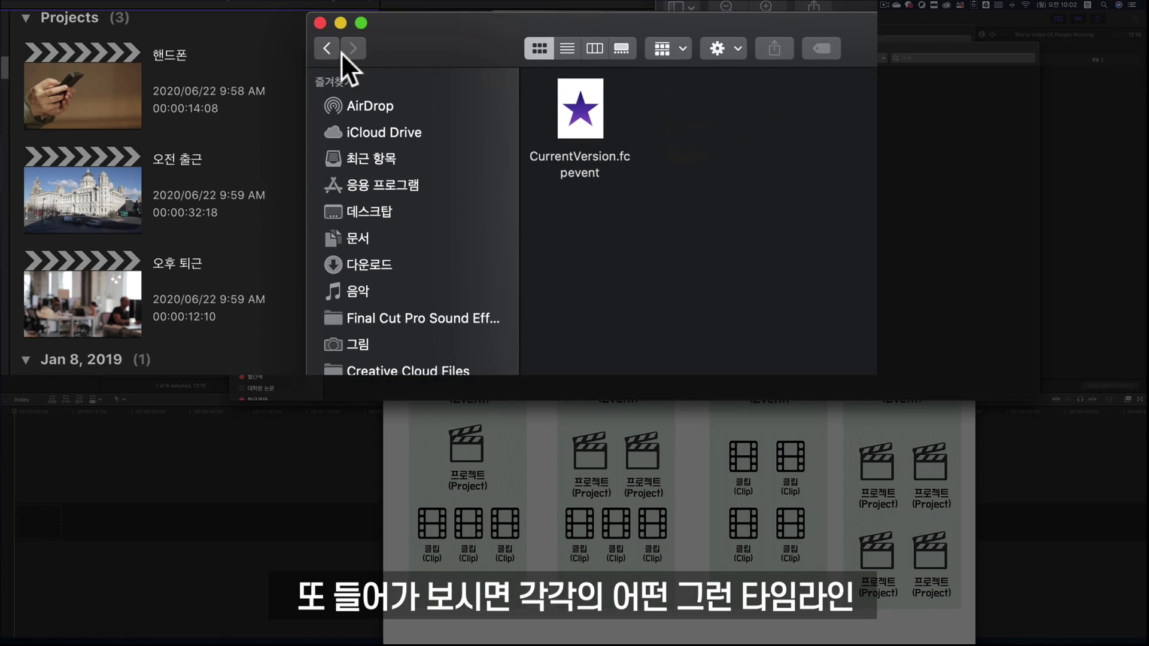
pyautogui.click(393, 58)
pyautogui.doubleClick(350, 86)
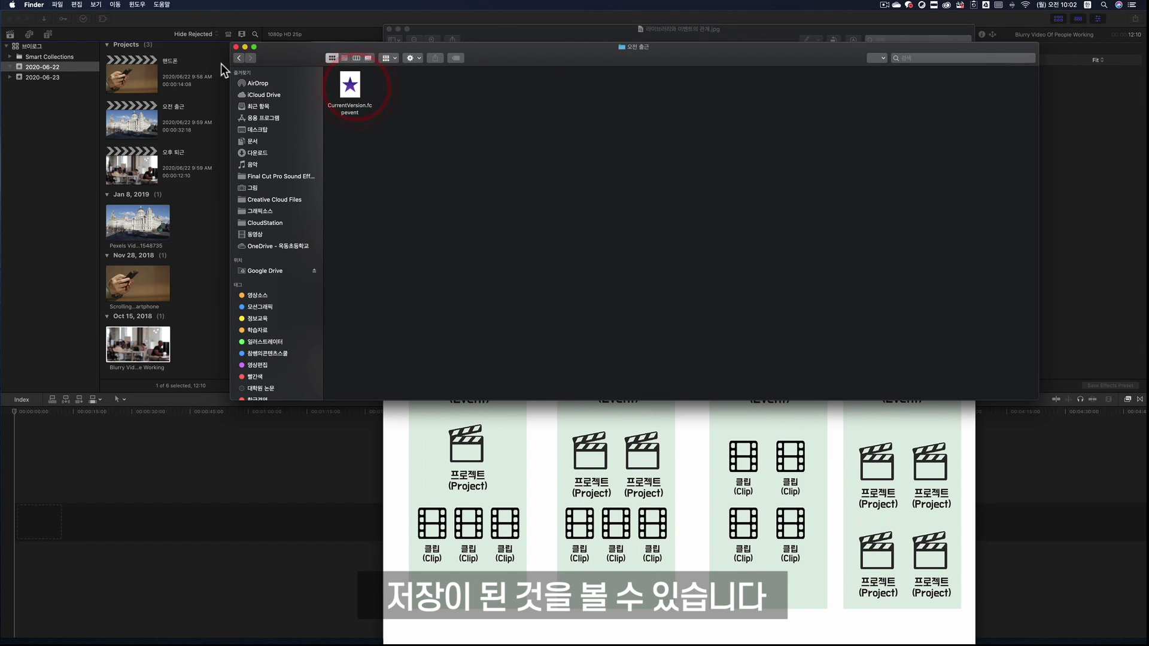
pyautogui.click(239, 58)
# Step: Examine the source video files in the event's Original Media folder and return to the 2020-06-22 folder
pyautogui.click(541, 92)
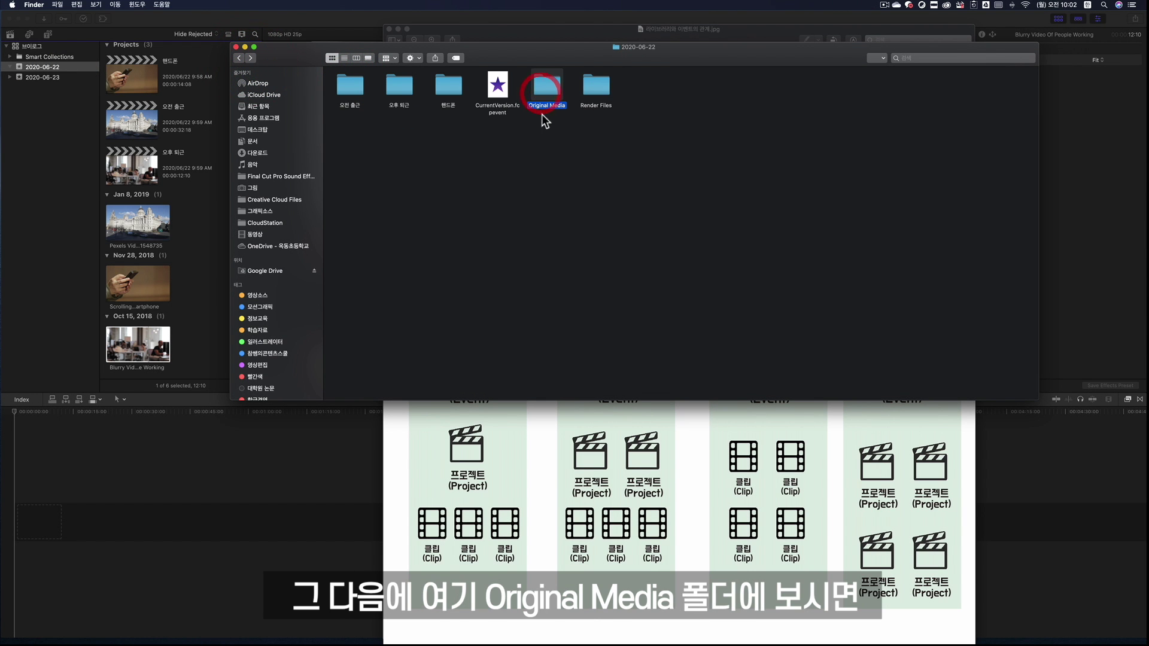
pyautogui.doubleClick(550, 86)
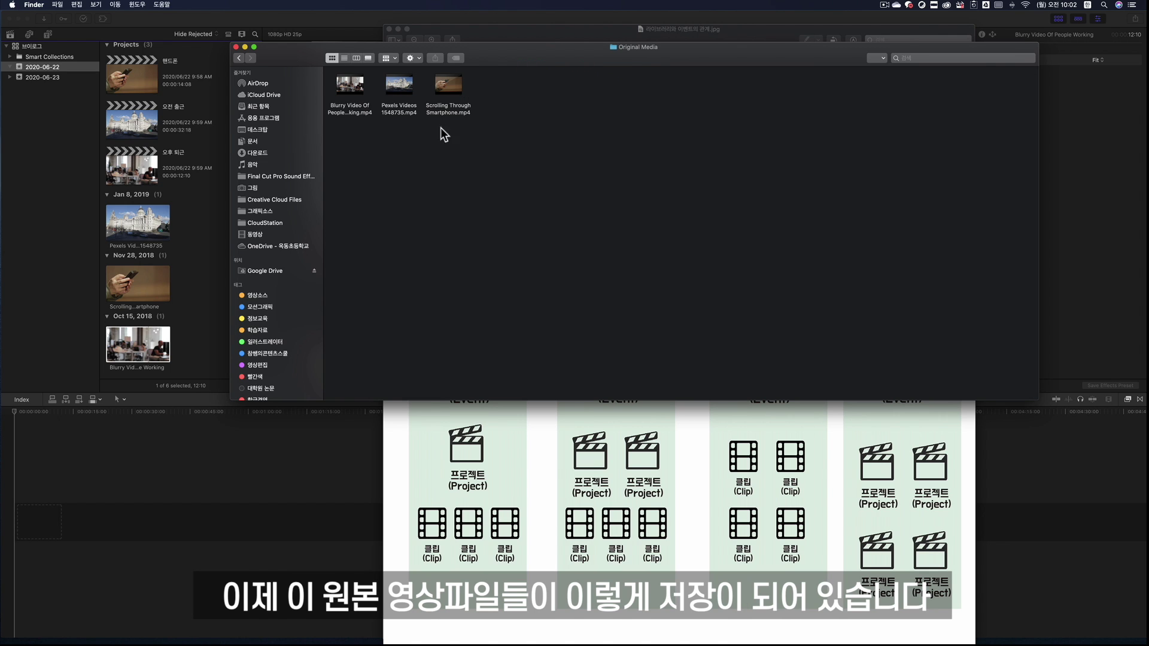
pyautogui.click(355, 113)
pyautogui.click(452, 99)
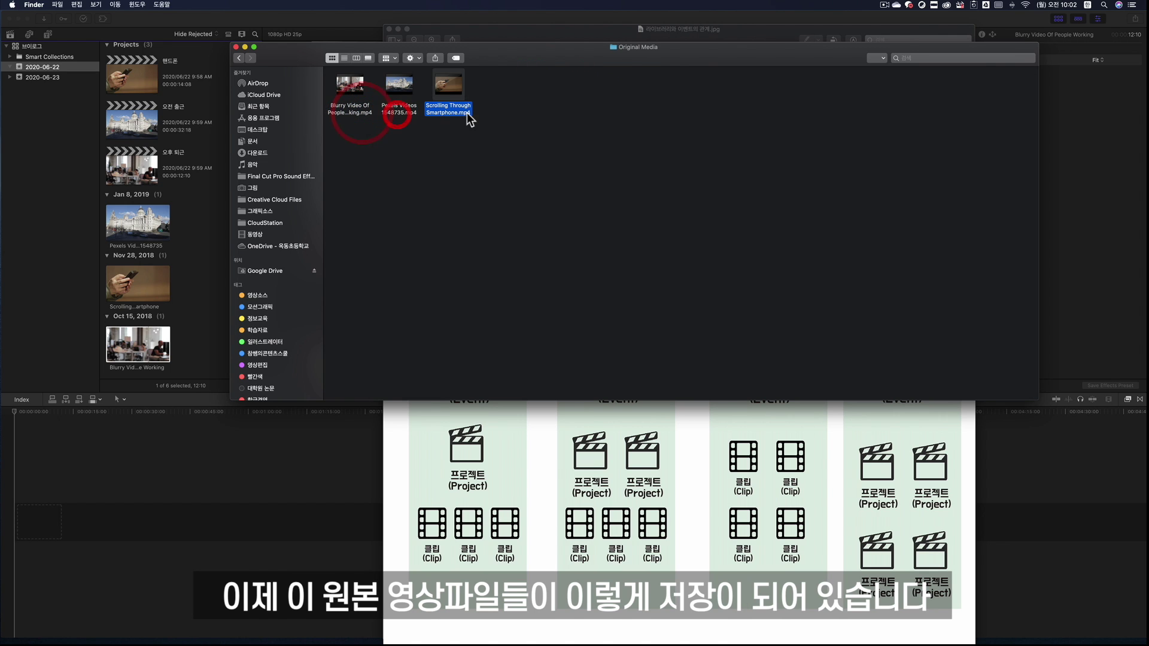
pyautogui.click(239, 58)
# Step: Inspect the first two Thumbnail Media subfolders in Render Files, and go back to the 동영상 folder
pyautogui.doubleClick(596, 87)
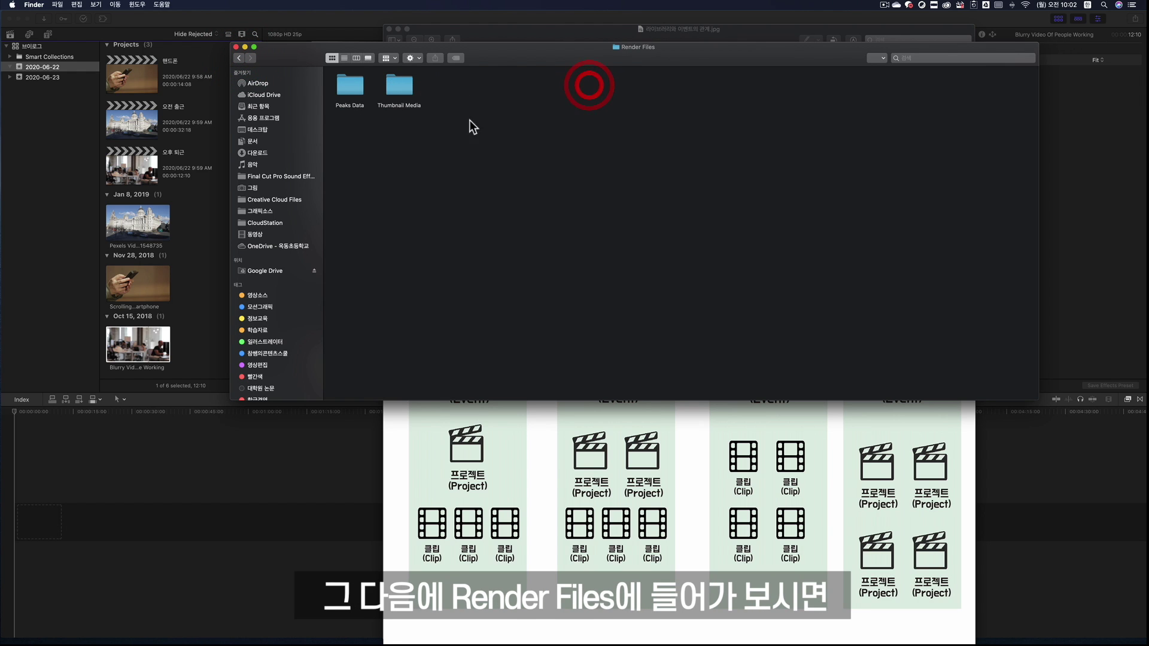
pyautogui.doubleClick(404, 89)
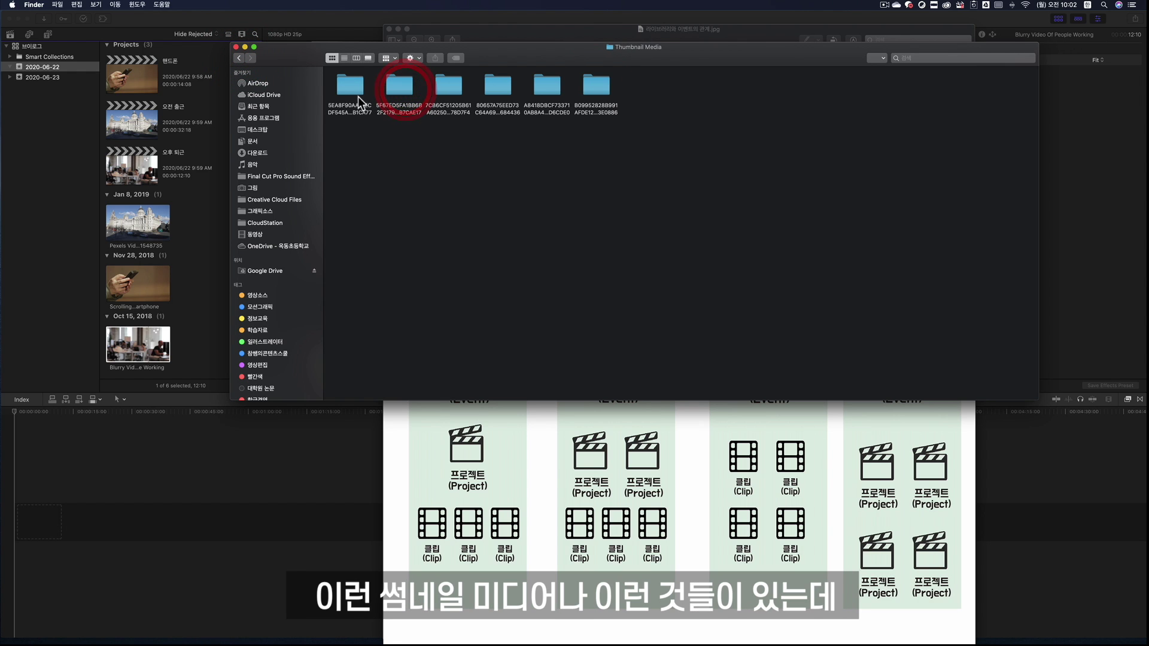
pyautogui.doubleClick(358, 94)
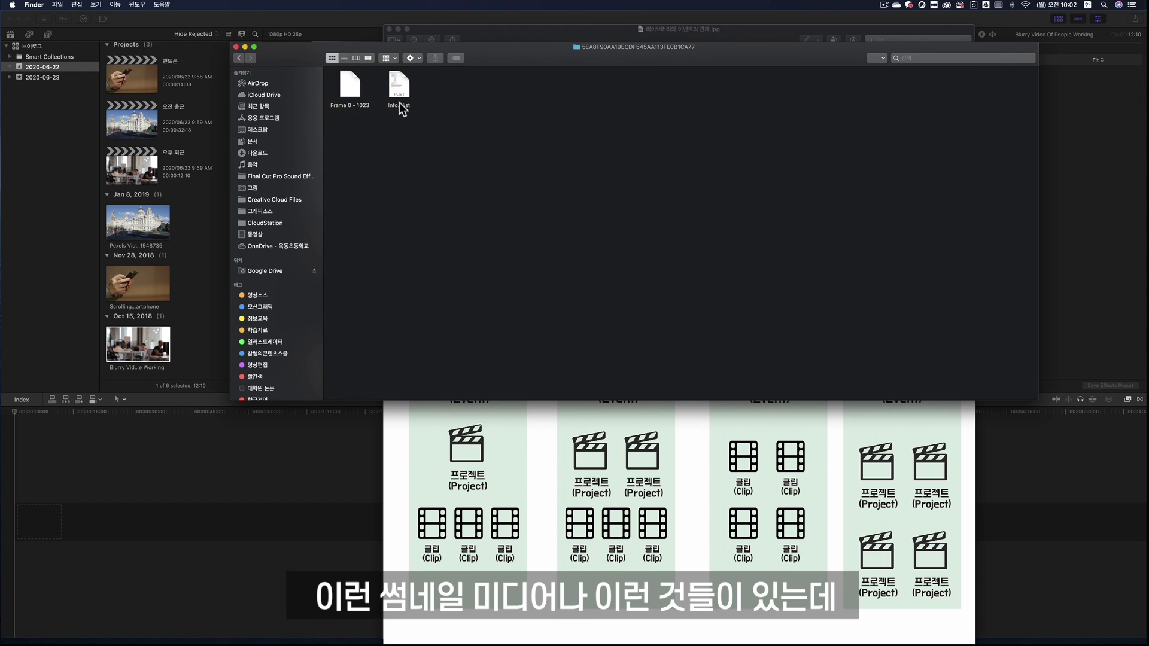
pyautogui.click(239, 58)
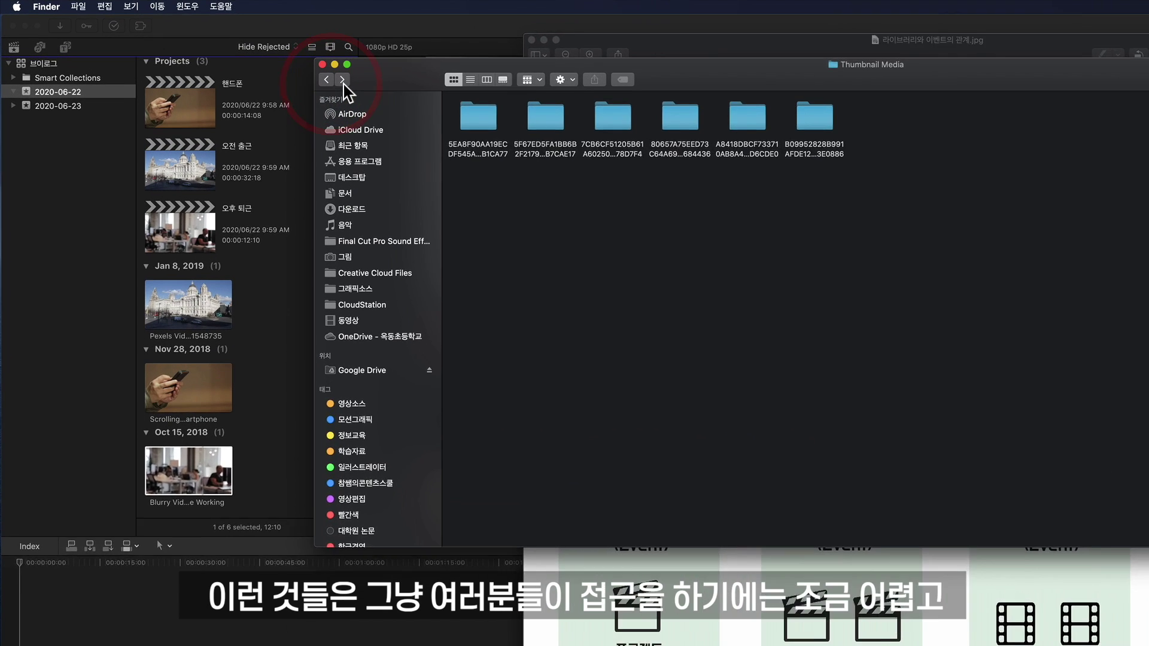
pyautogui.doubleClick(400, 89)
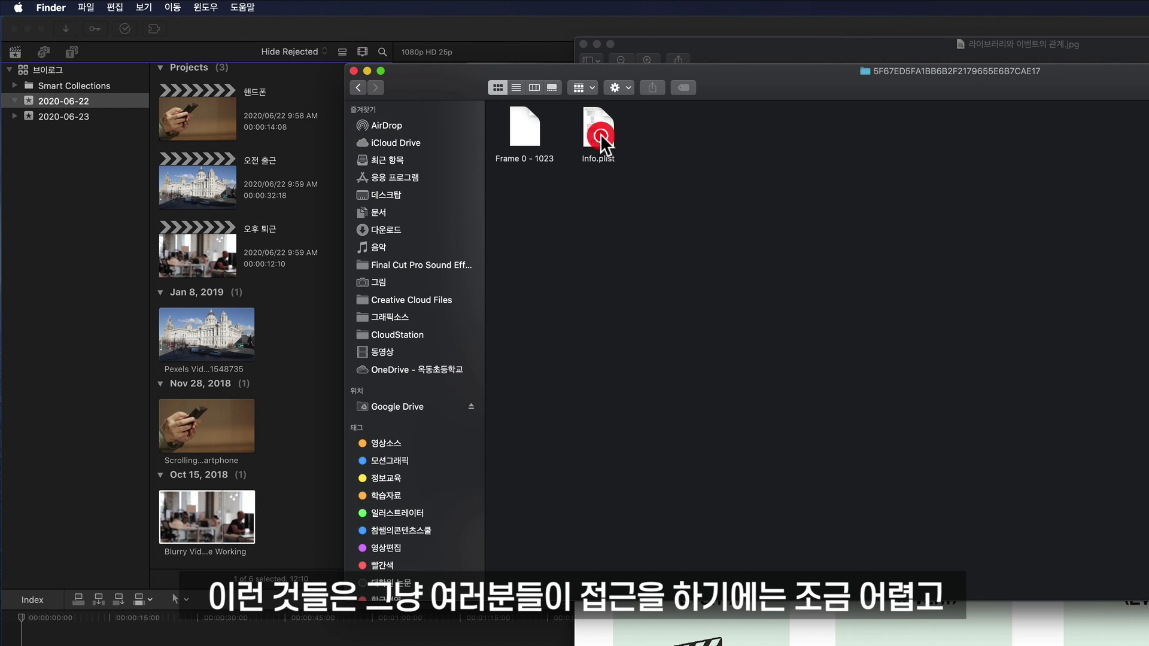
pyautogui.click(359, 88)
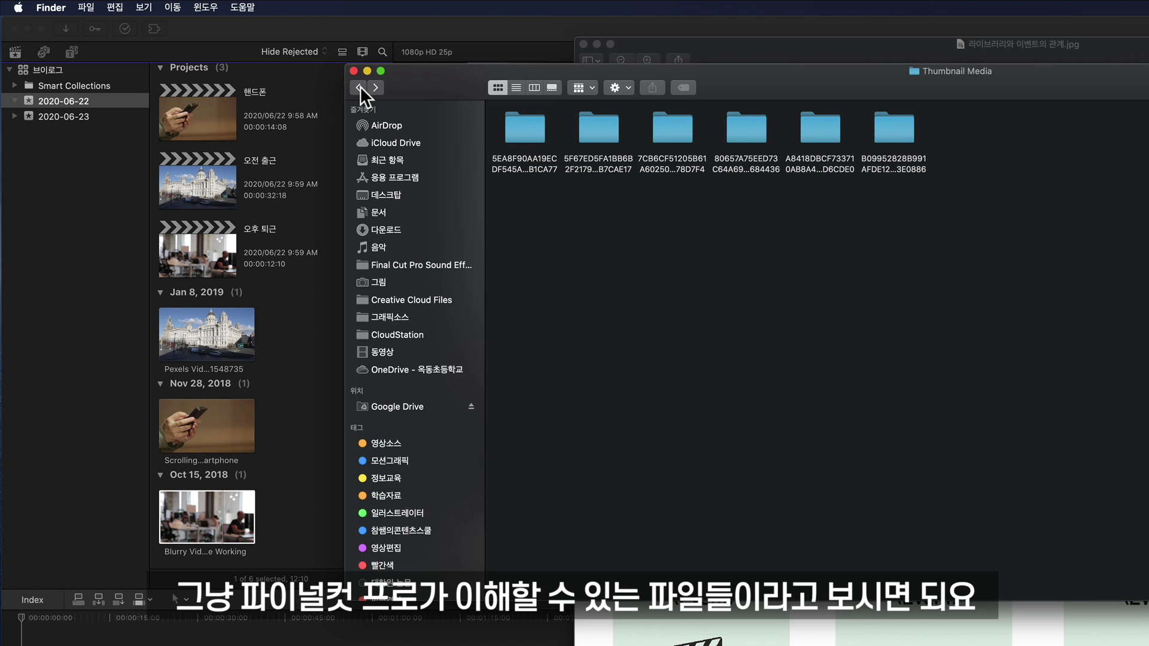
pyautogui.click(360, 87)
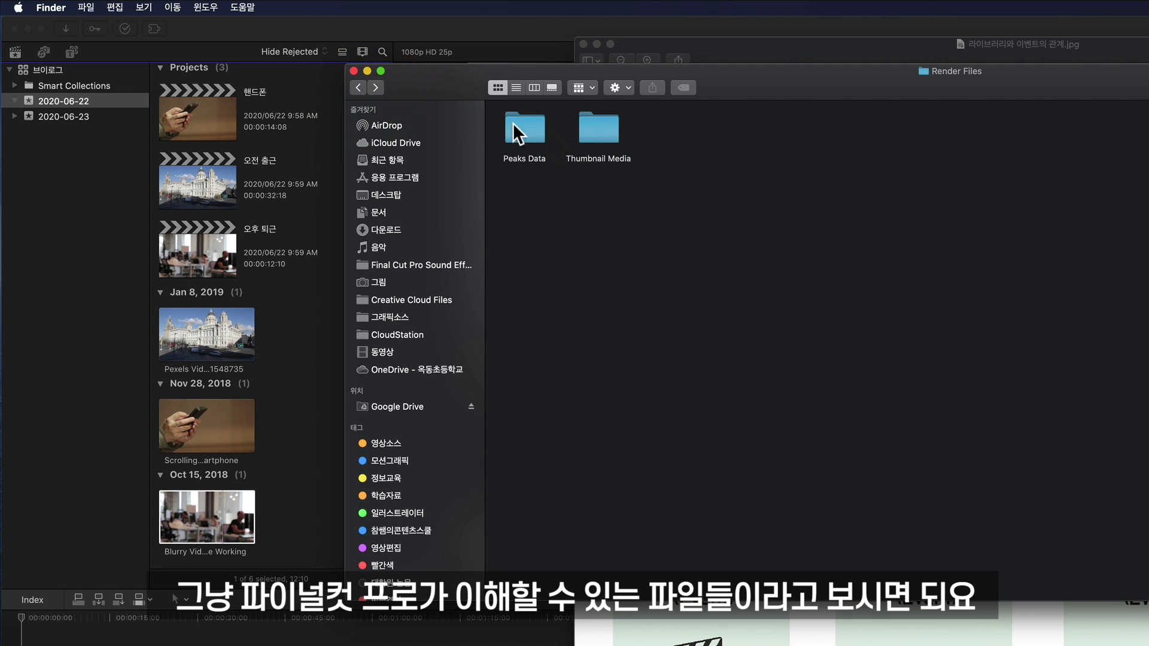
pyautogui.click(357, 86)
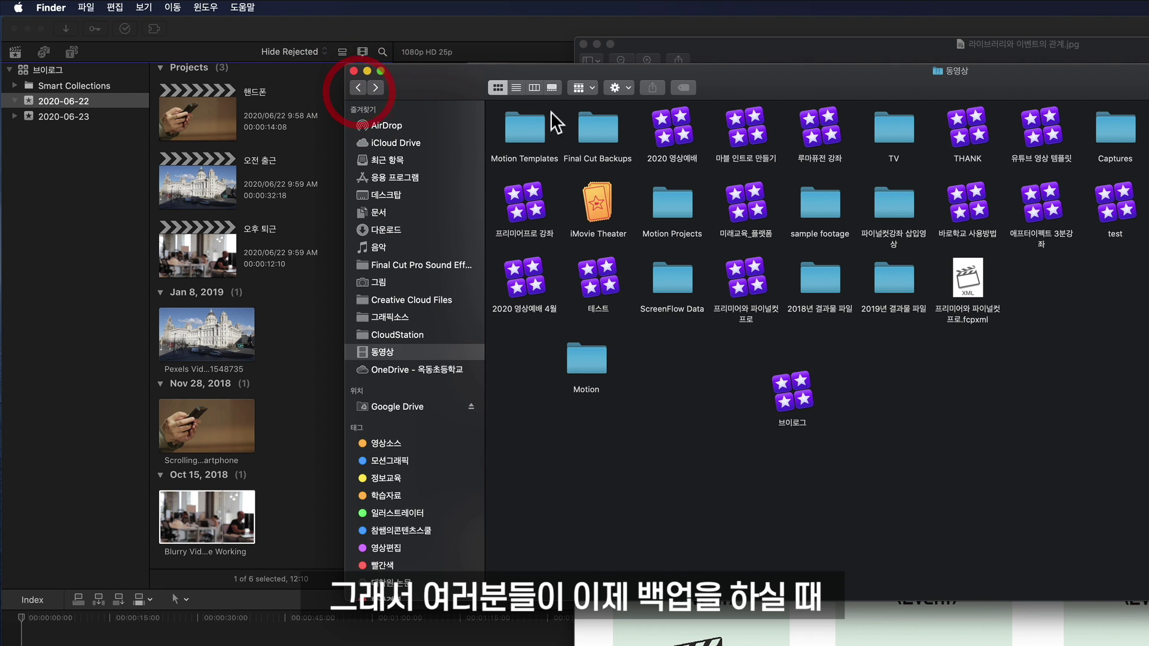
# Step: Check the file size of the 브이로그 library in its Finder info window, and close that window
pyautogui.click(807, 393)
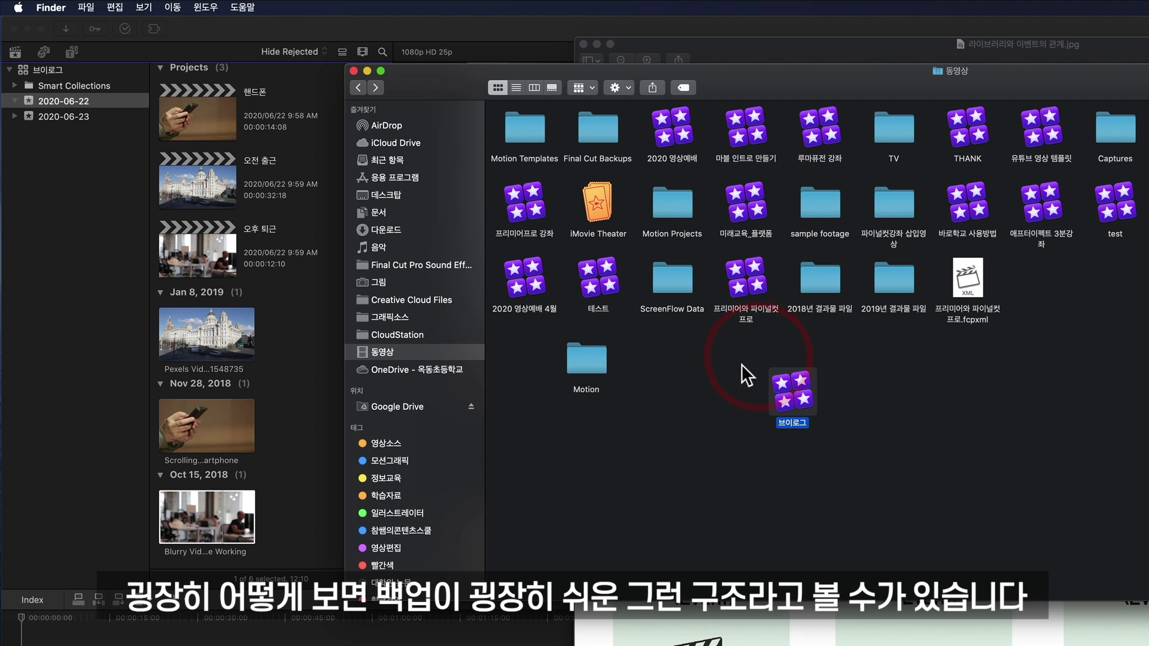
pyautogui.click(793, 395)
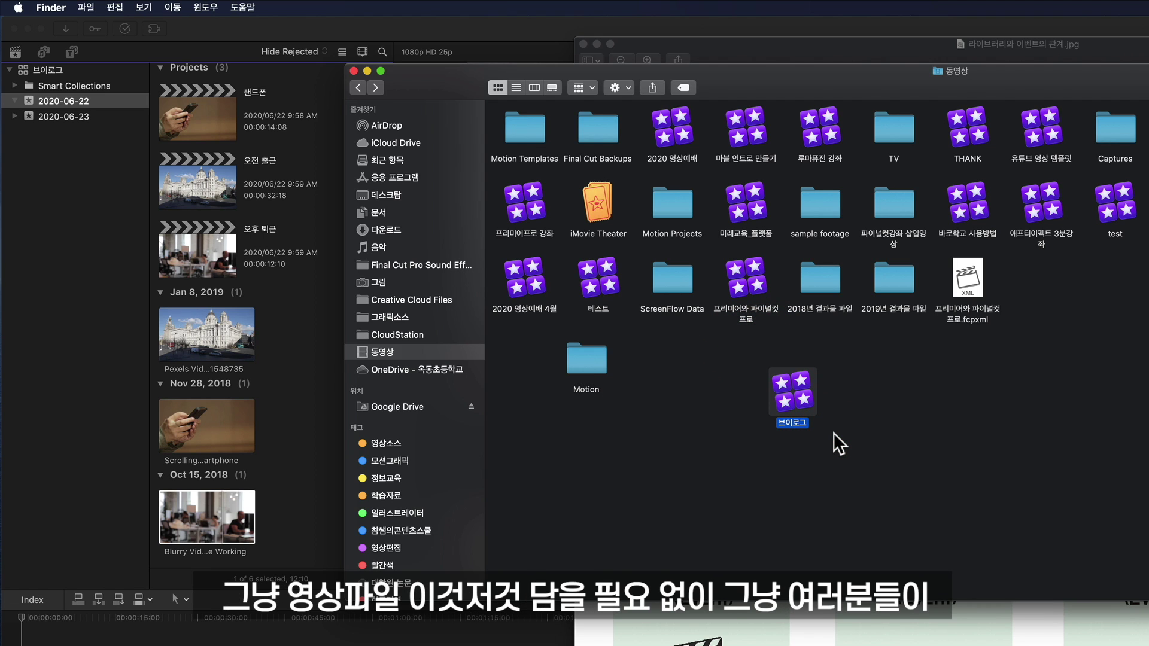
pyautogui.click(766, 377)
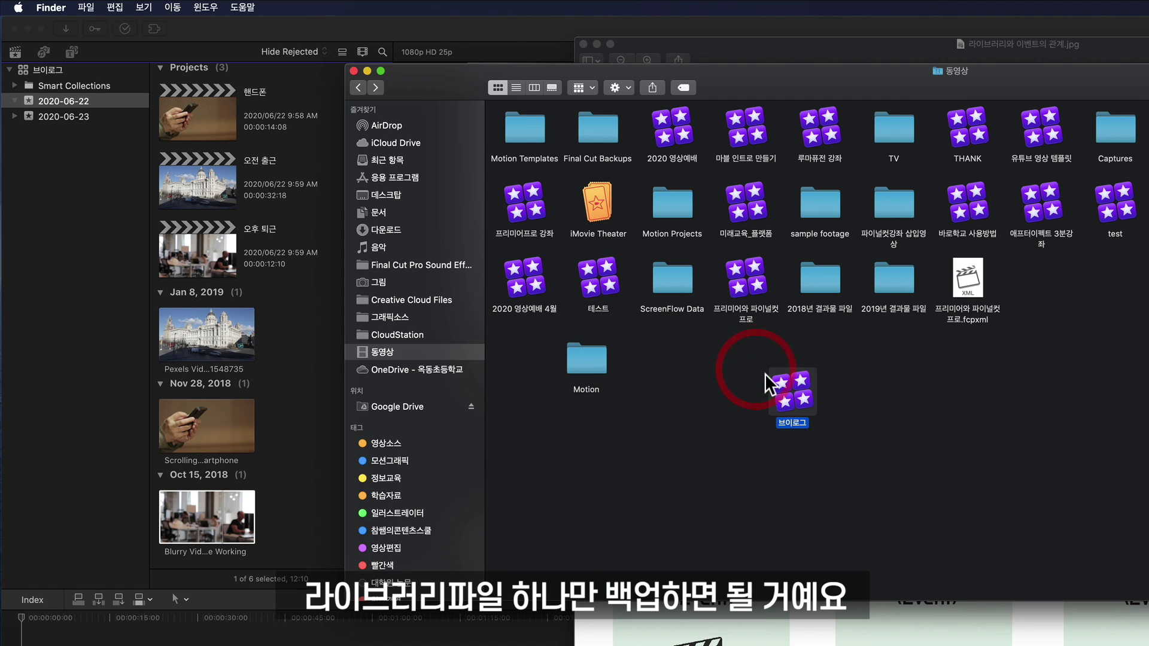
pyautogui.rightClick(803, 386)
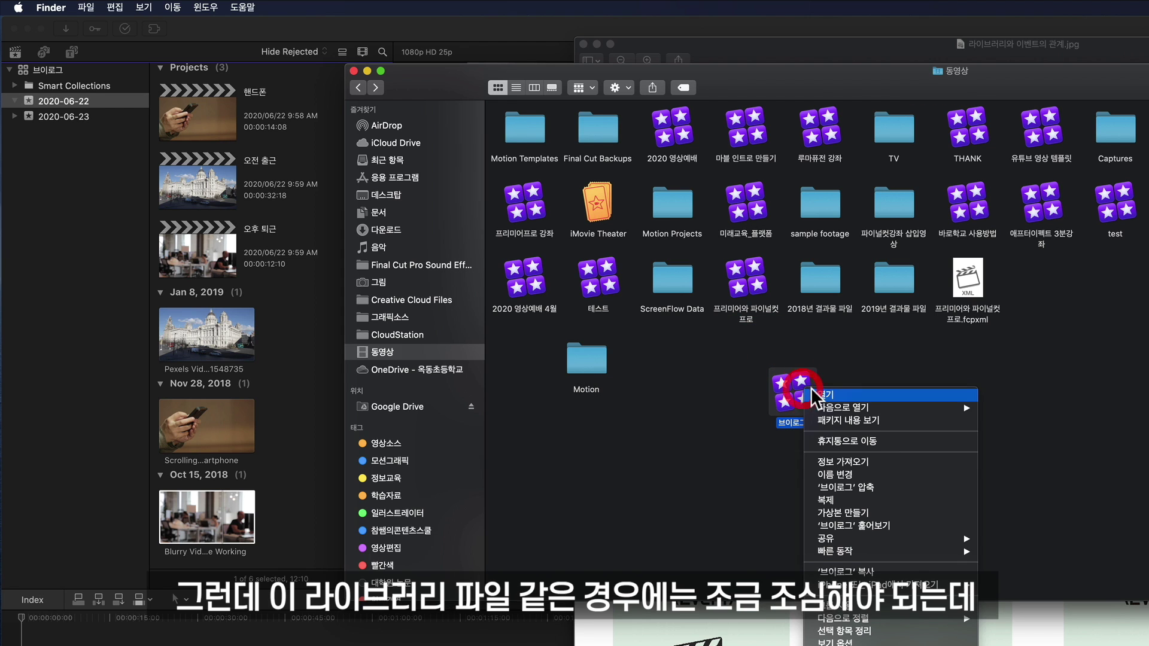
pyautogui.click(857, 462)
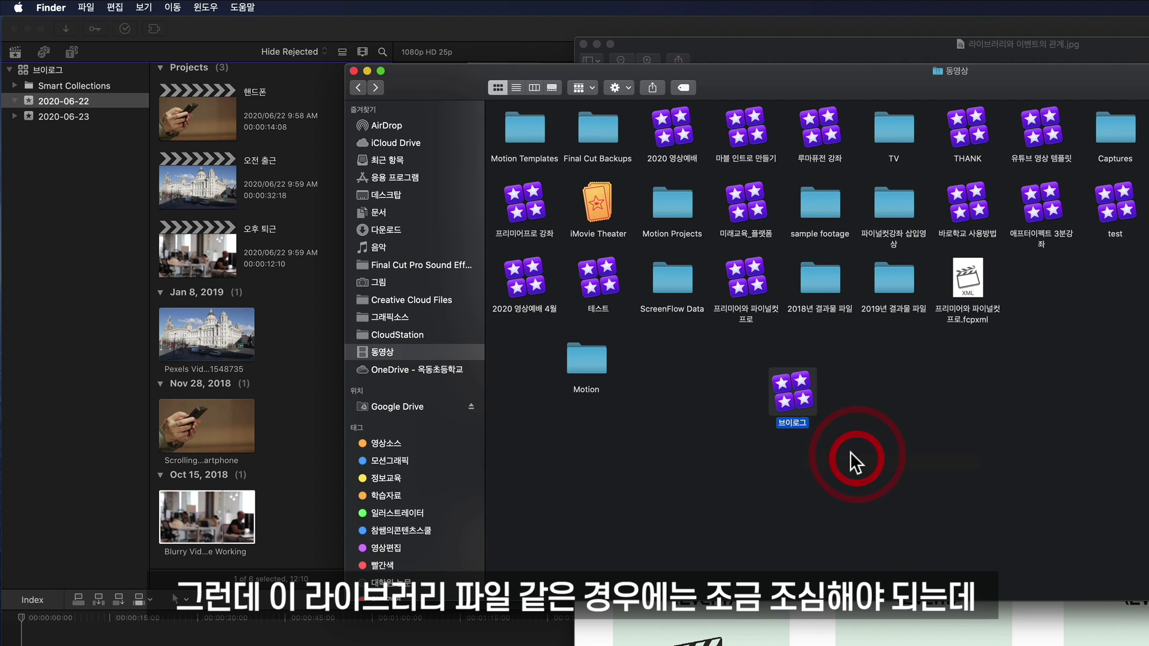
pyautogui.moveTo(123, 30); pyautogui.dragTo(988, 357)
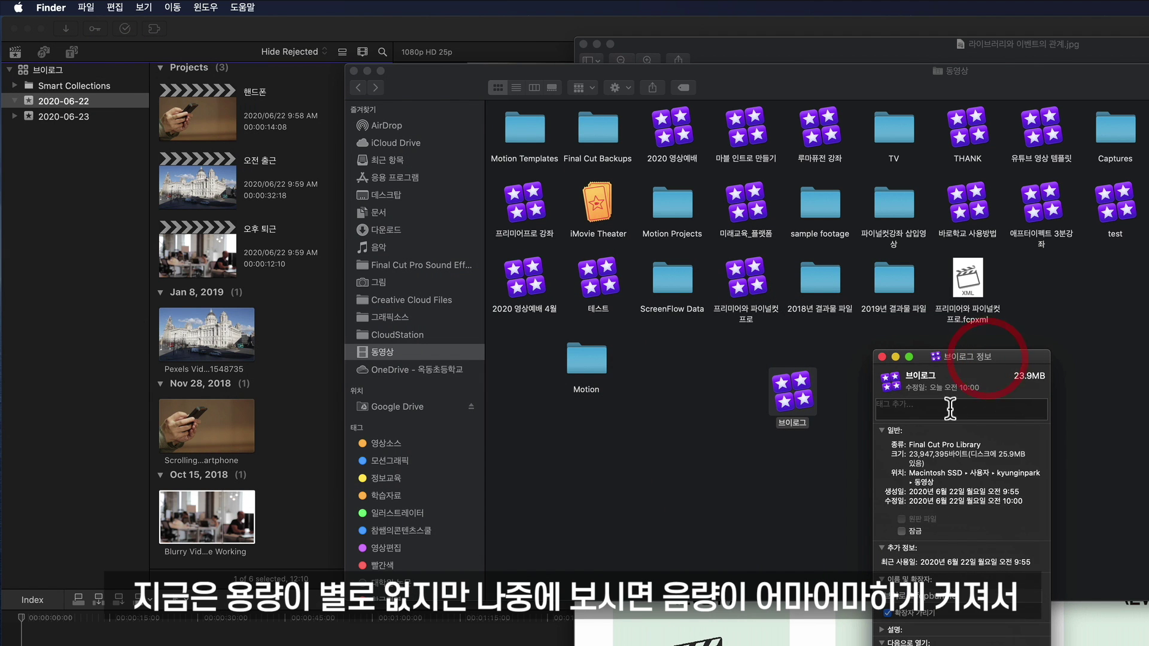
pyautogui.click(882, 358)
# Step: Check the file size of the 프리미어와 파이널컷프로 library in its info window for comparison, and close the window
pyautogui.rightClick(759, 311)
pyautogui.click(742, 295)
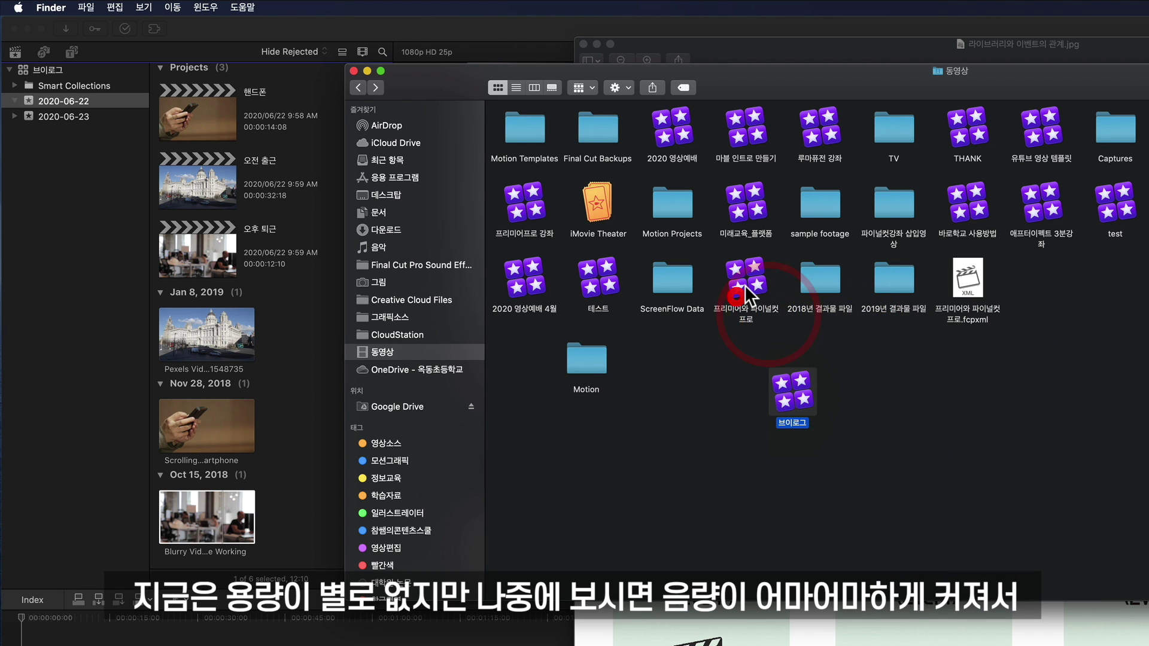
pyautogui.rightClick(746, 288)
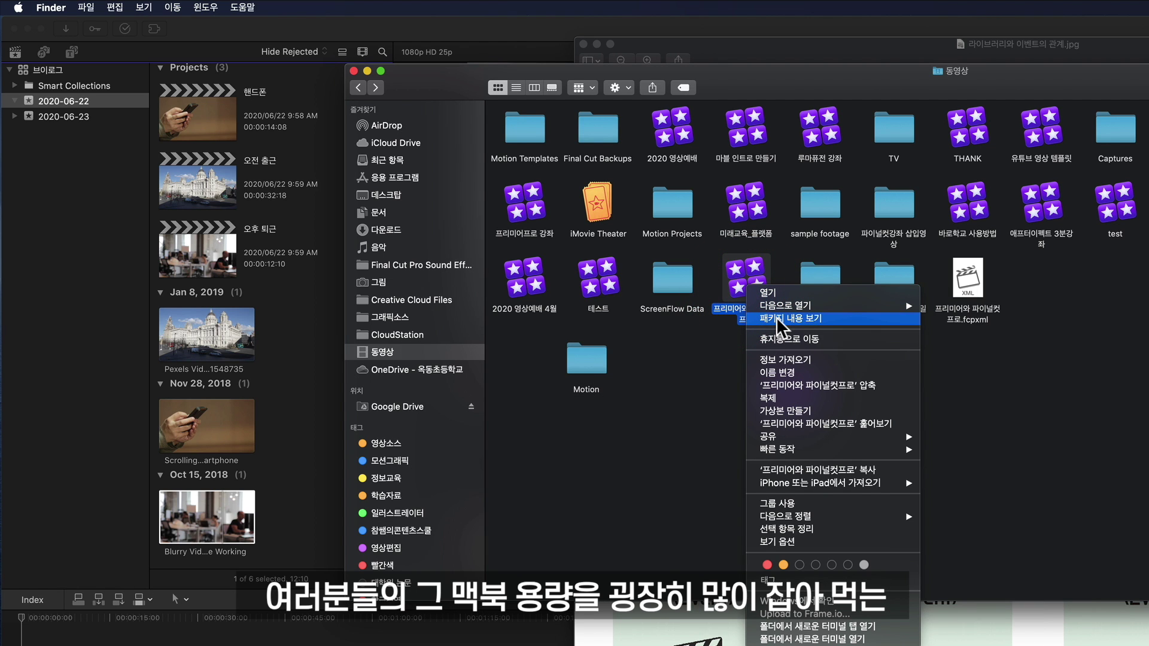
pyautogui.click(789, 358)
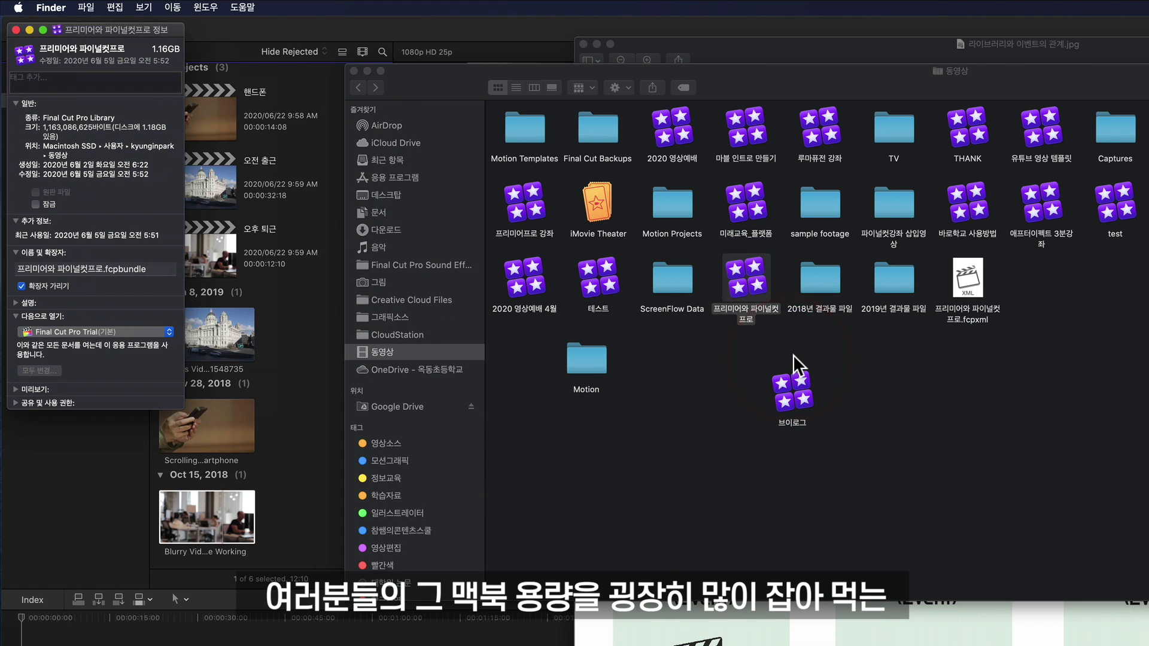
pyautogui.moveTo(192, 46); pyautogui.dragTo(796, 353)
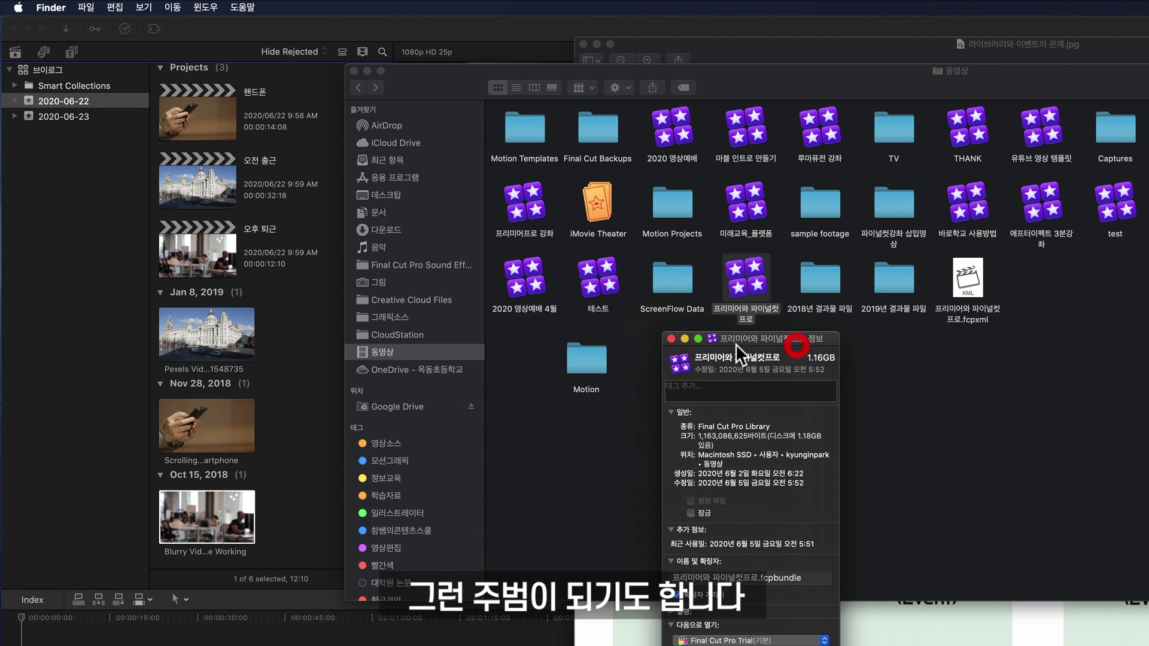
pyautogui.click(672, 339)
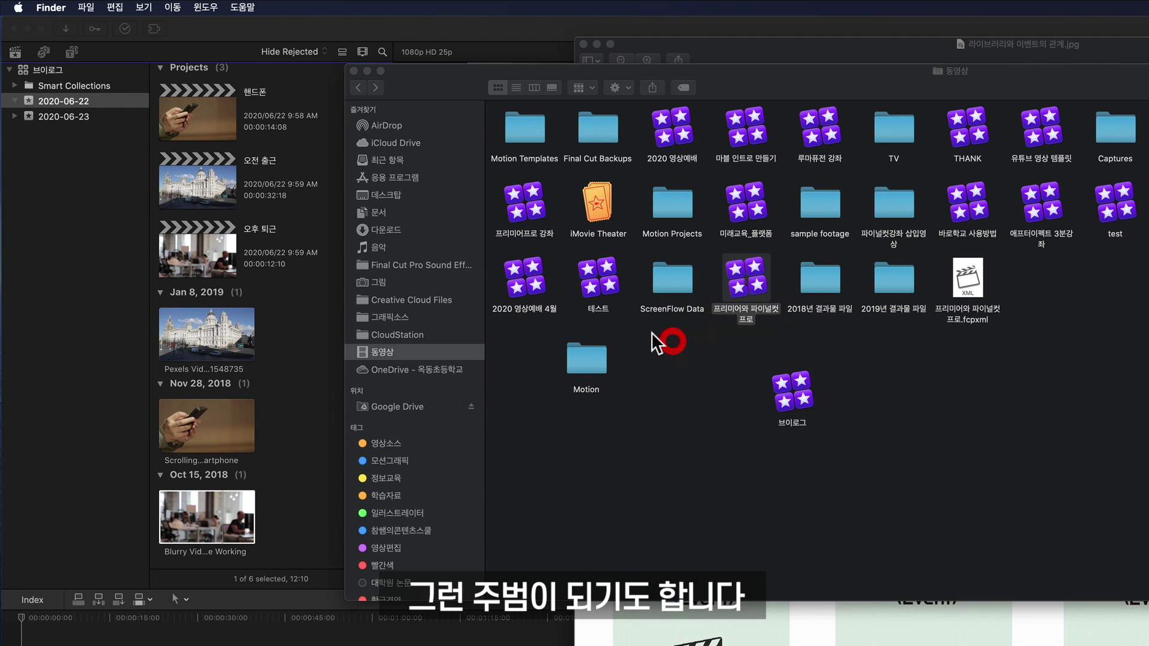
# Step: Switch to Final Cut Pro and delete all render files generated for the 브이로그 library, leaving optimized and proxy media unselected
pyautogui.click(310, 320)
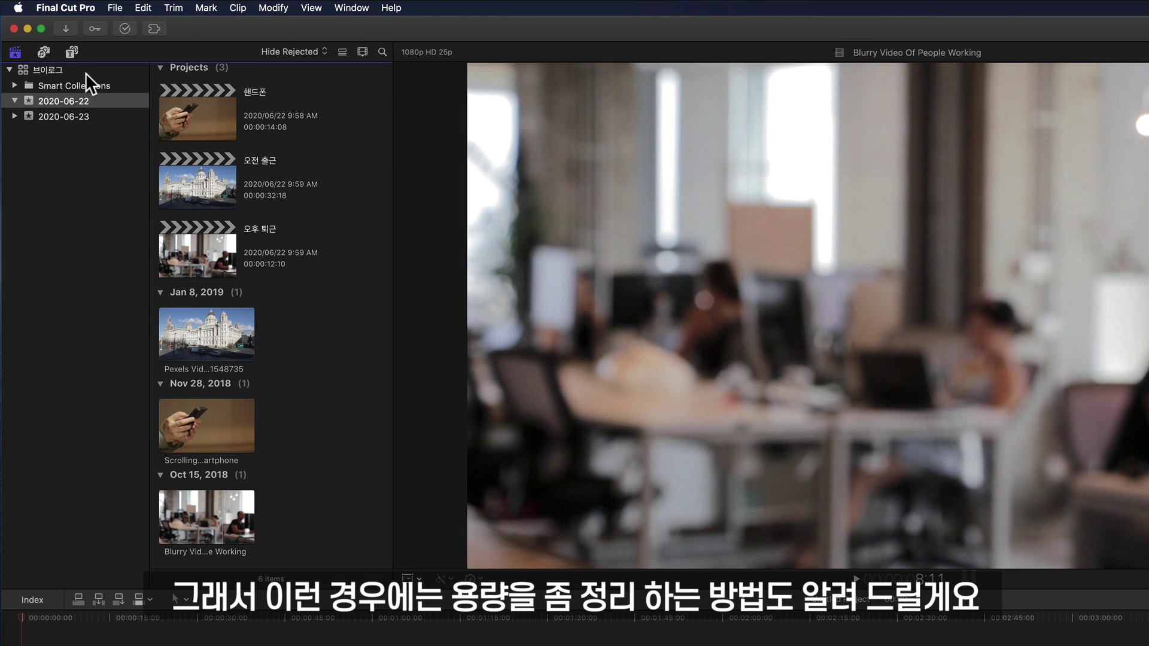
pyautogui.click(45, 70)
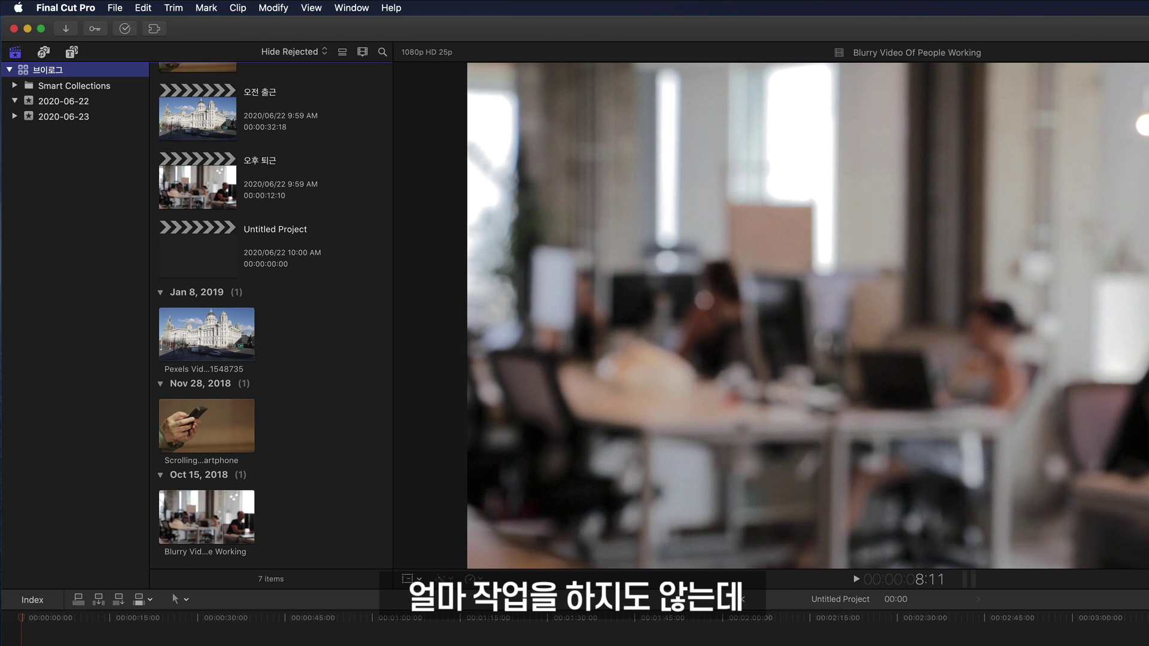
pyautogui.click(115, 8)
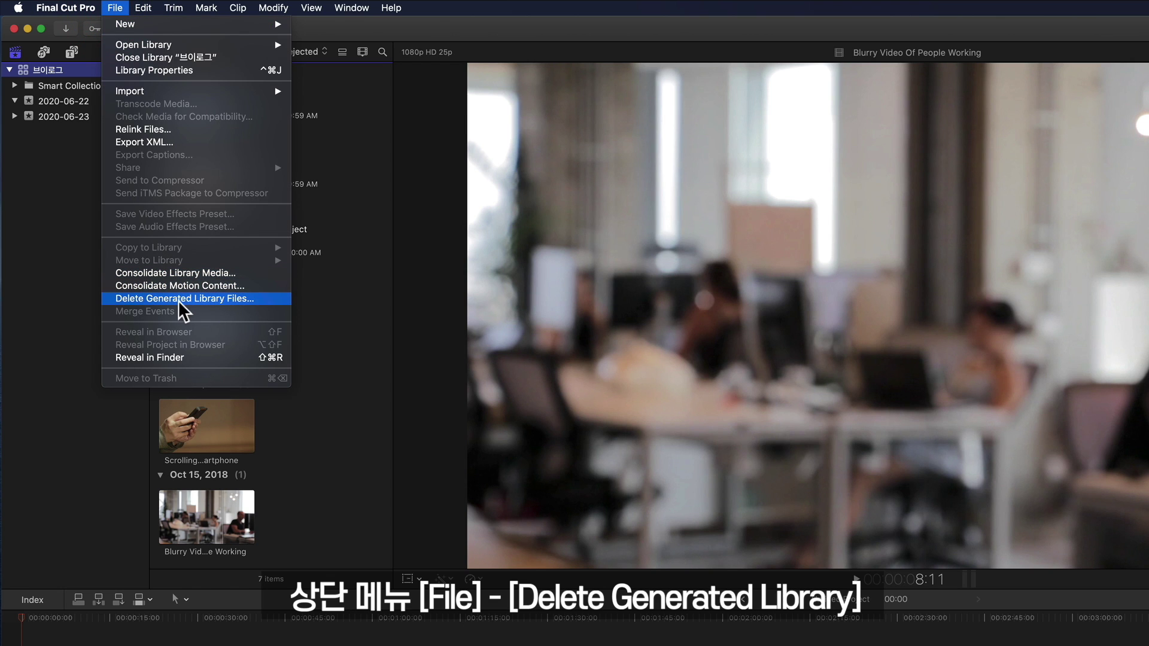
pyautogui.click(232, 300)
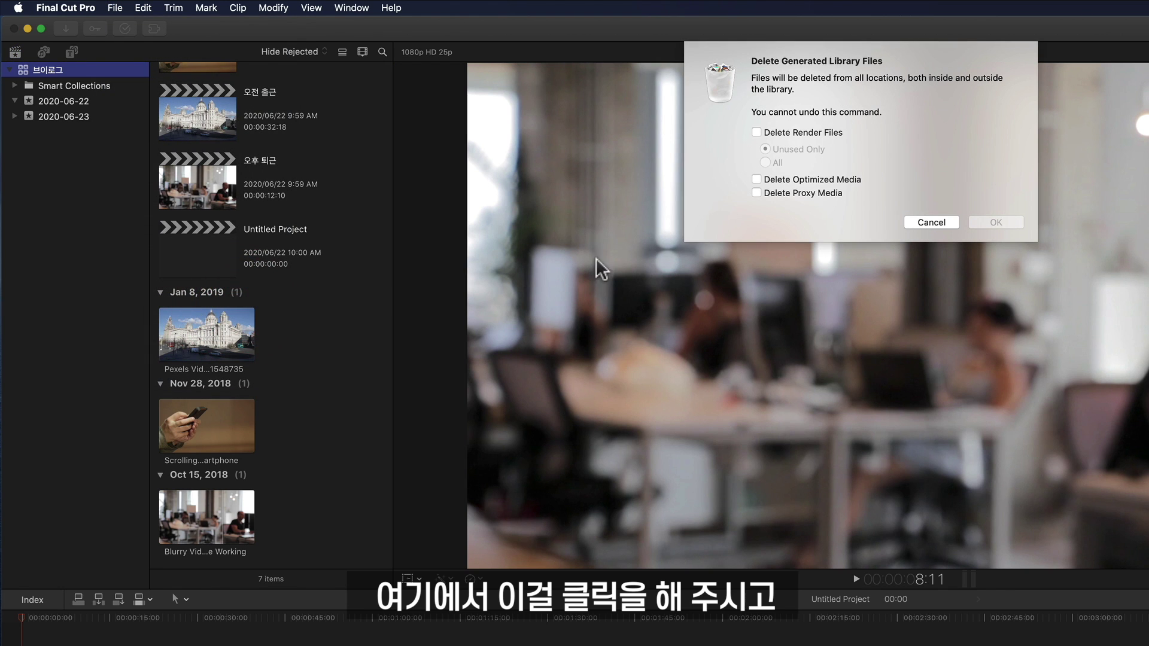
pyautogui.click(762, 134)
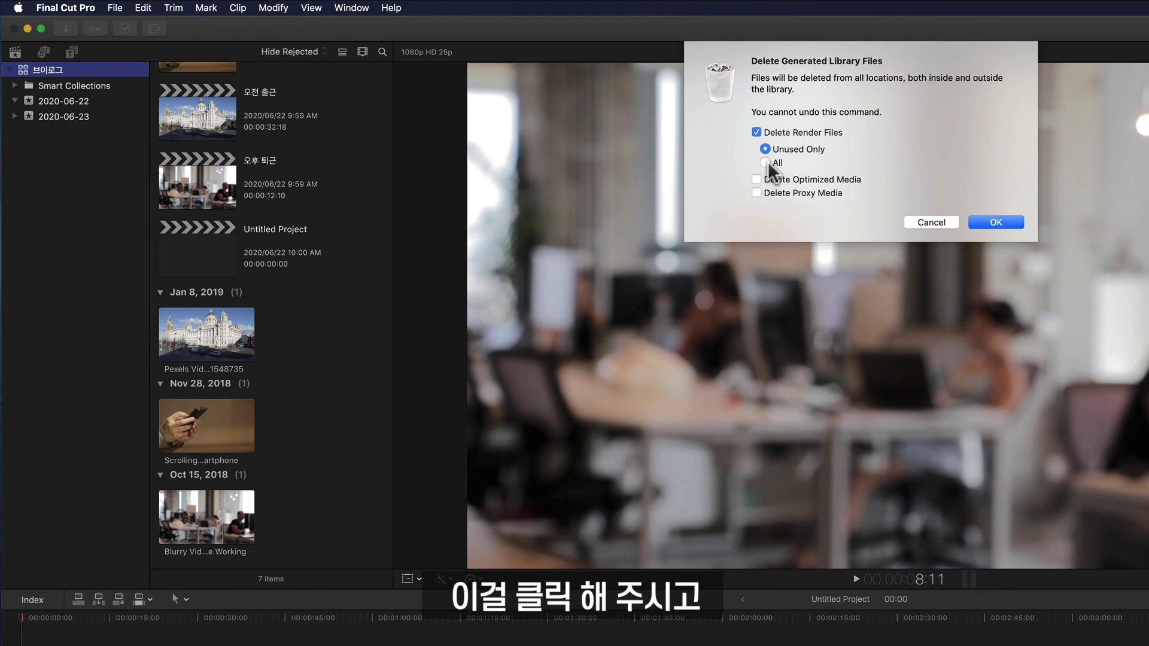
pyautogui.click(766, 162)
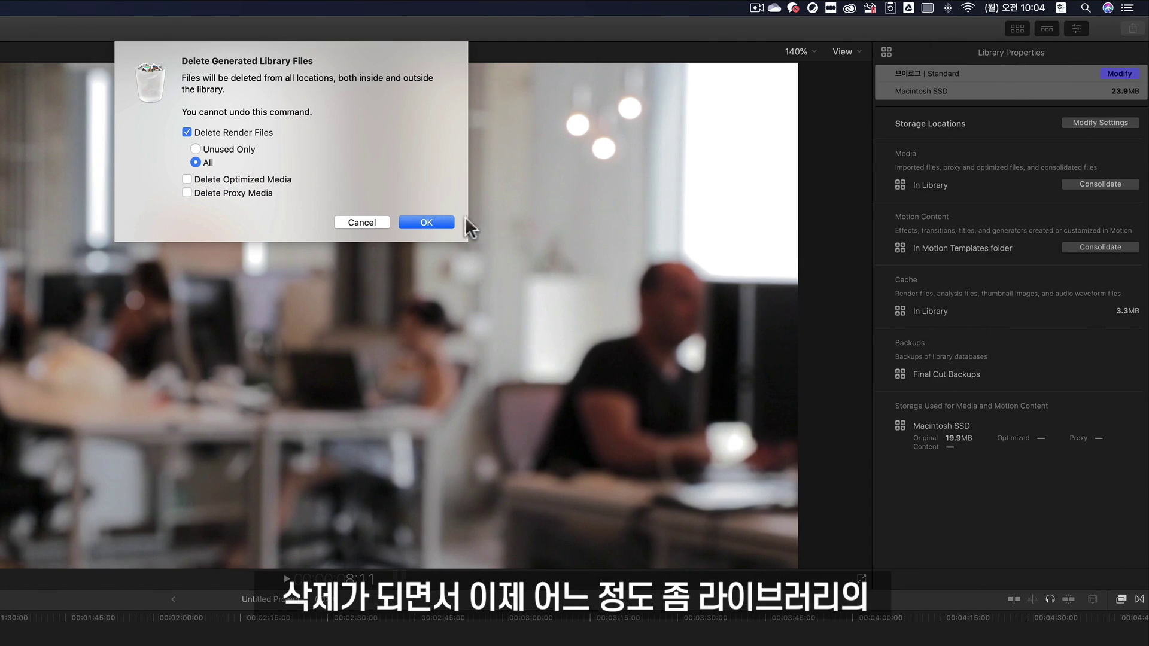
pyautogui.click(434, 222)
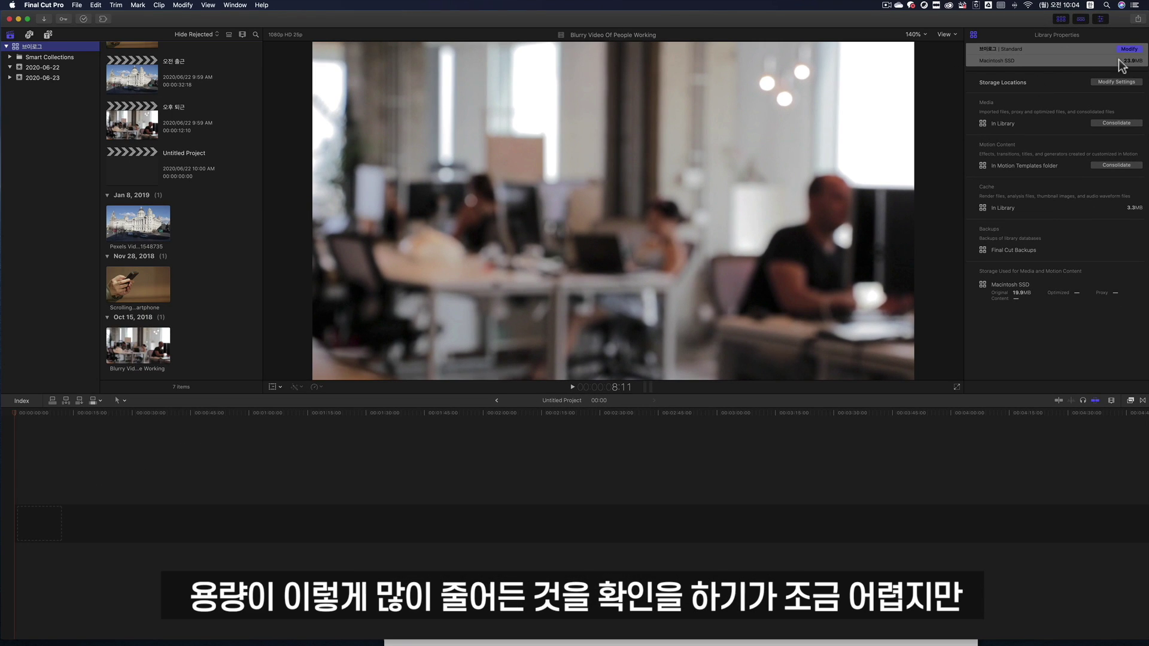
# Step: Review the library hierarchy from 브이로그 through the 2020-06-22 event to its 핸드폰 project
pyautogui.click(49, 54)
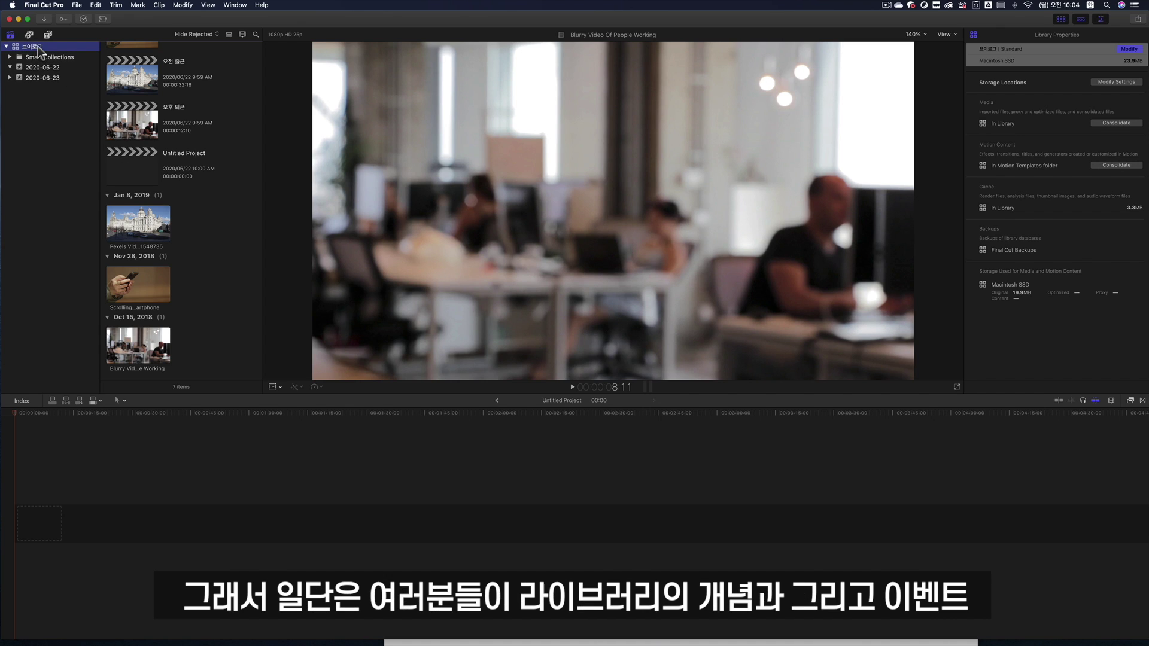
pyautogui.click(42, 67)
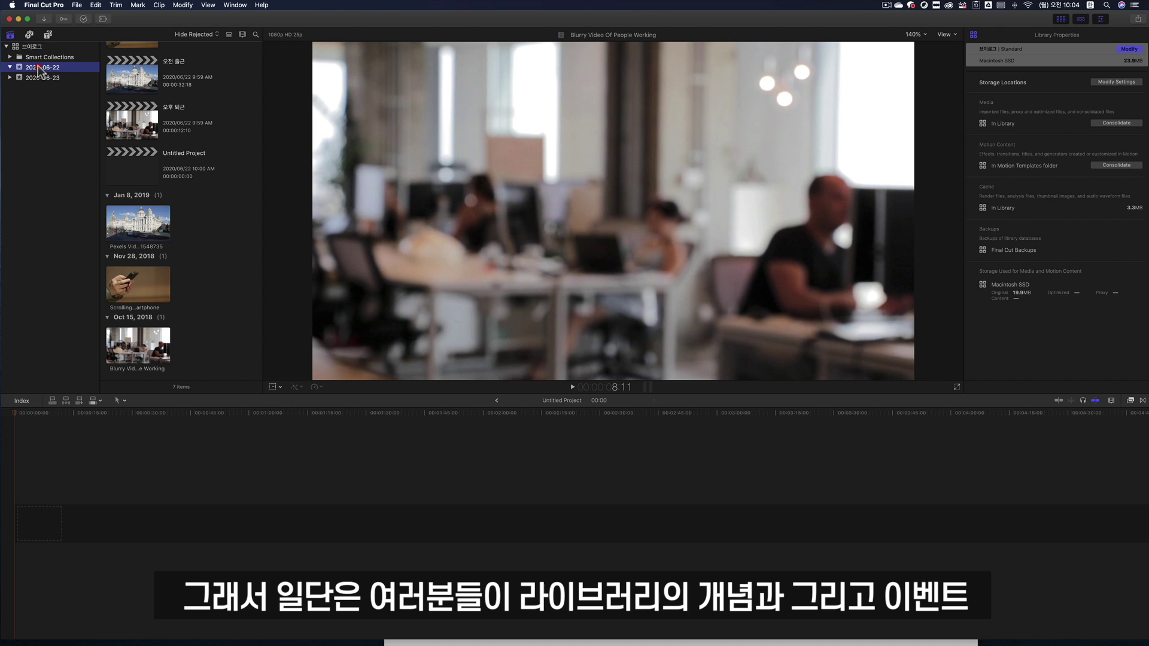
pyautogui.click(124, 81)
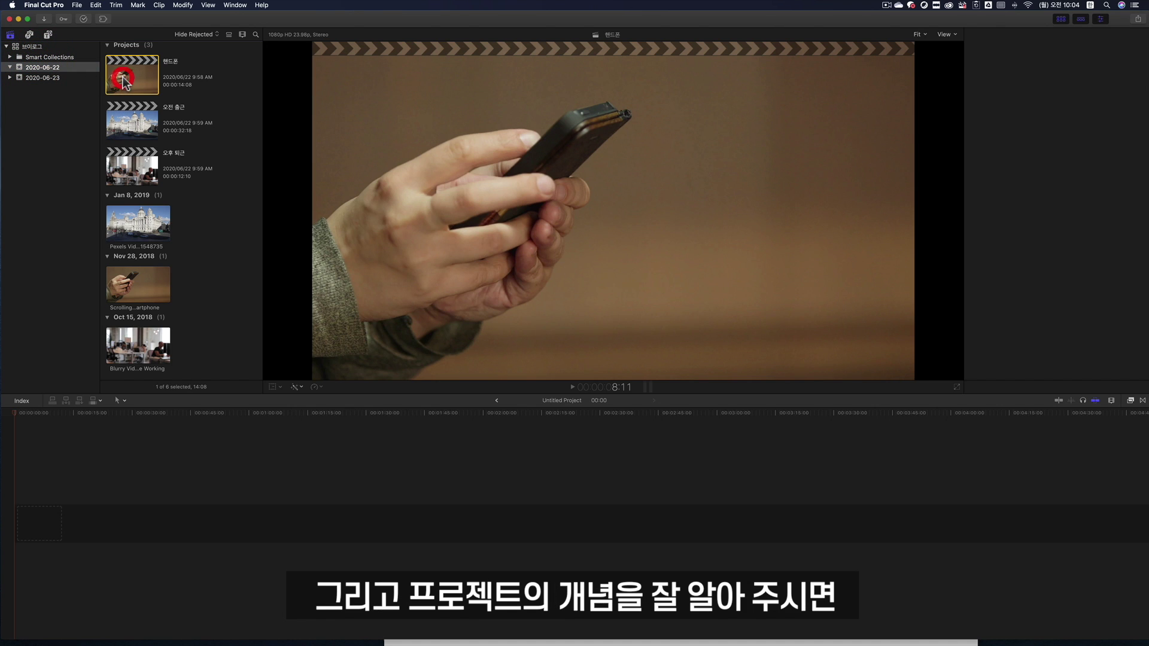